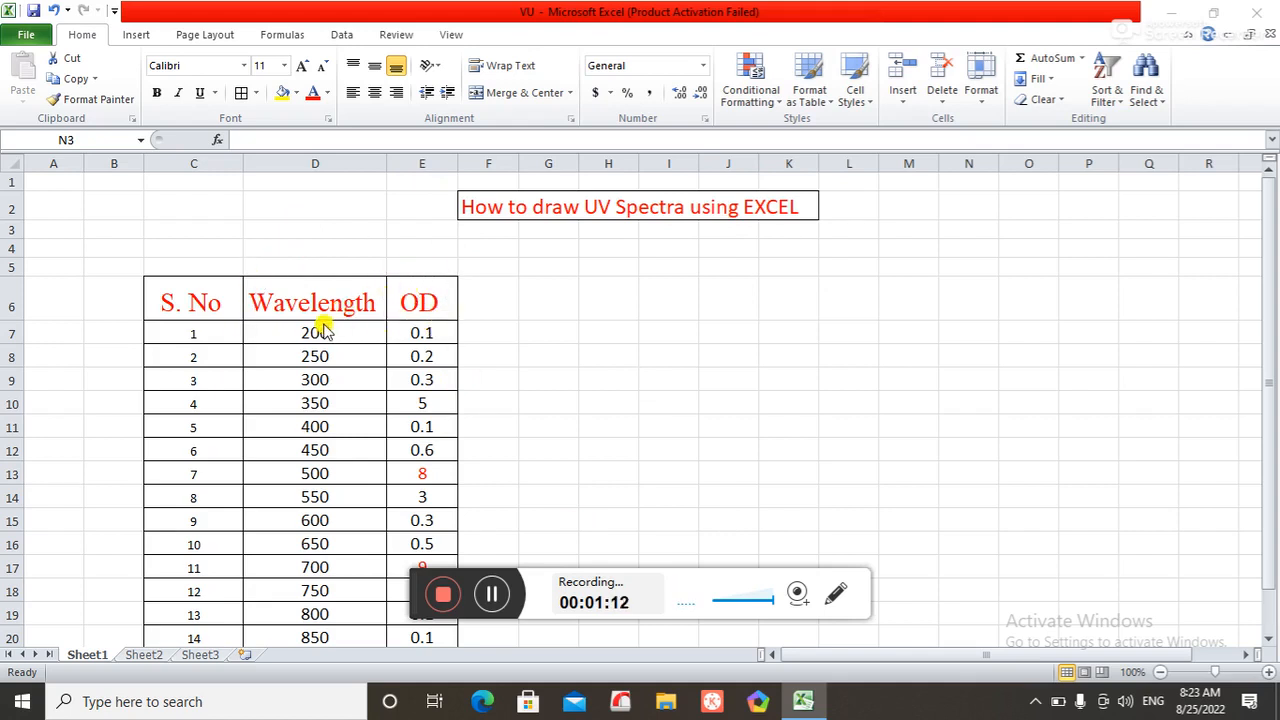
Step: Examine the serial number, wavelength and OD readings in the Sheet1 table
{"action": "scroll", "coordinate": [586, 309], "scroll_direction": "down", "scroll_amount": 2}
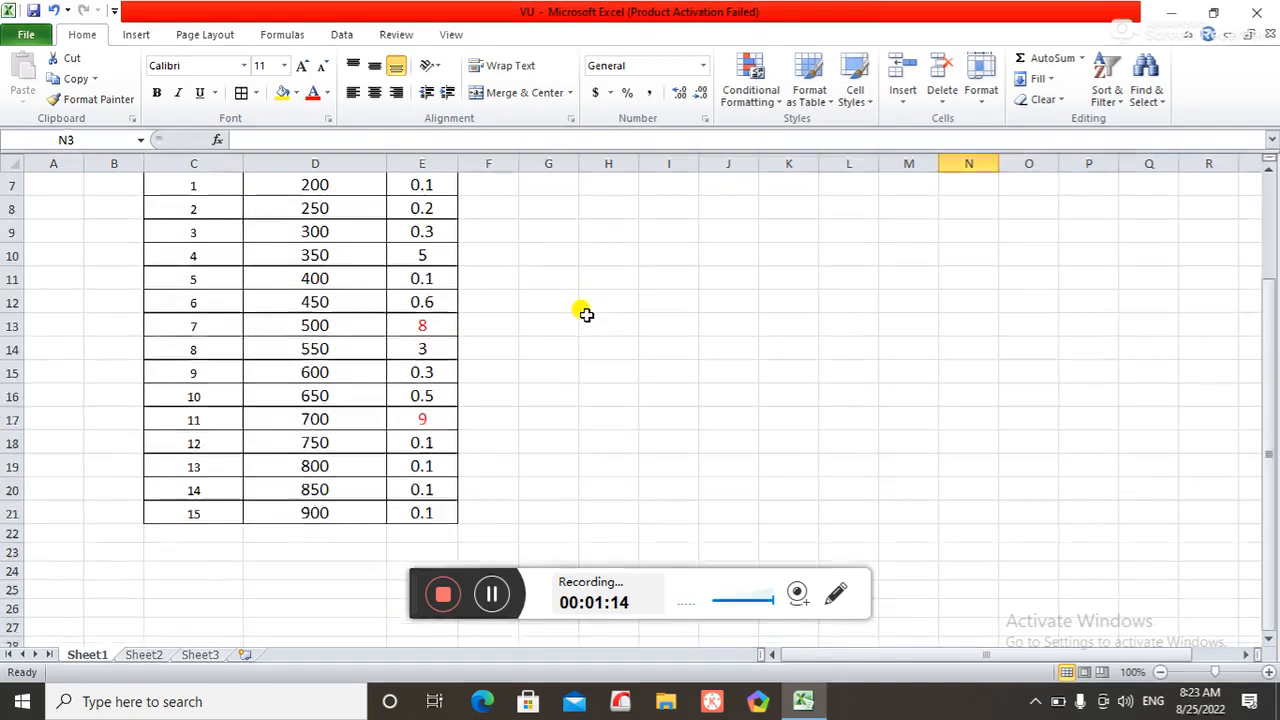
{"action": "scroll", "coordinate": [586, 309], "scroll_direction": "up", "scroll_amount": 2}
{"action": "scroll", "coordinate": [584, 314], "scroll_direction": "down", "scroll_amount": 1}
{"action": "scroll", "coordinate": [584, 314], "scroll_direction": "down", "scroll_amount": 1}
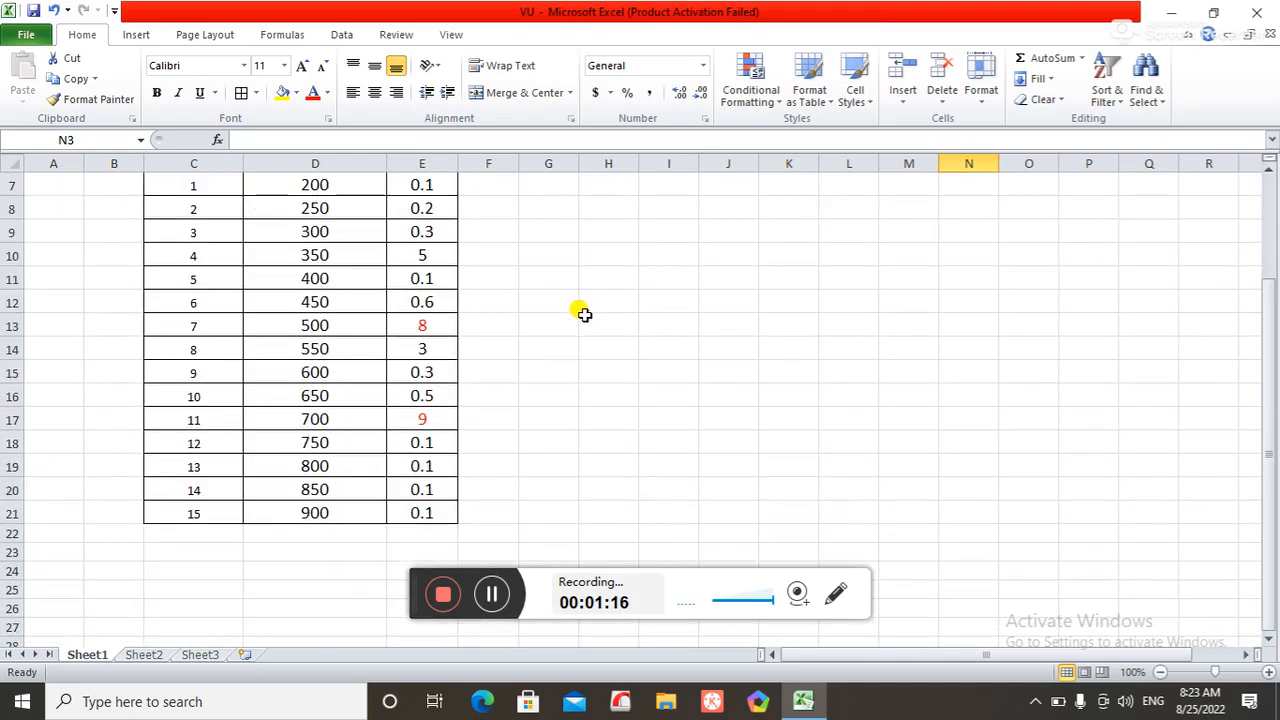
{"action": "scroll", "coordinate": [584, 314], "scroll_direction": "up", "scroll_amount": 1}
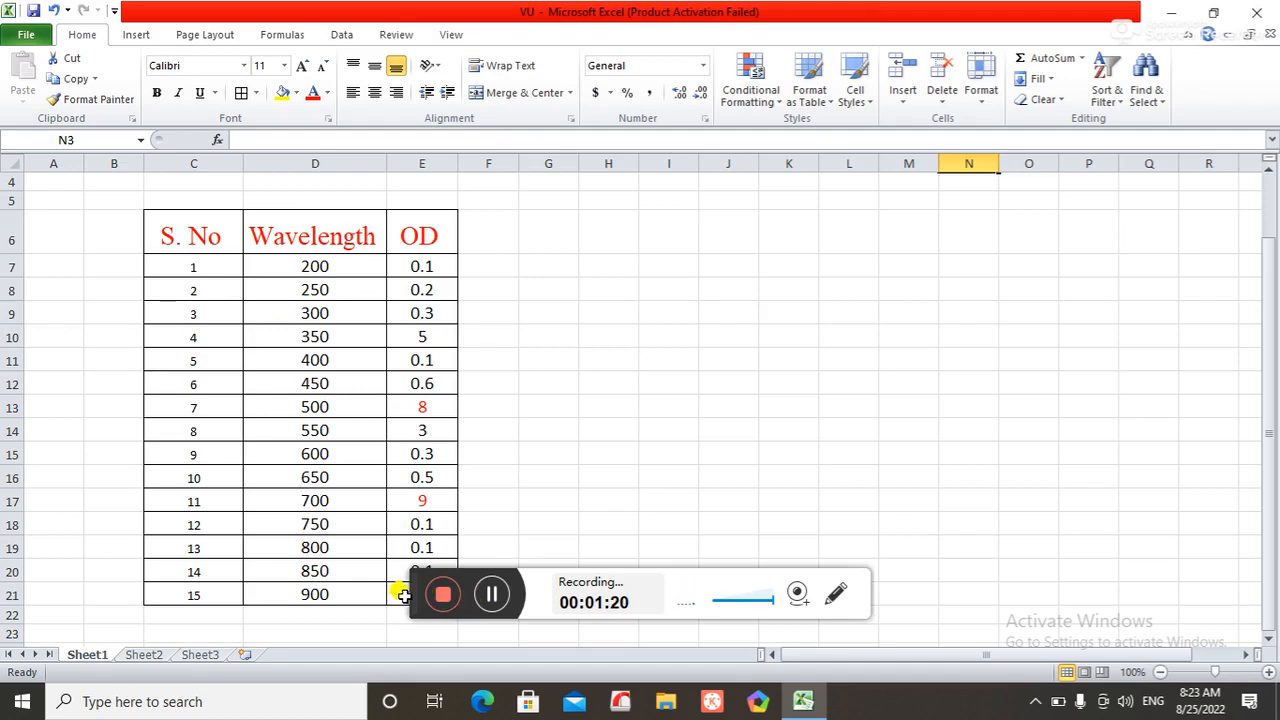
{"action": "left_click_drag", "start_coordinate": [403, 595], "coordinate": [735, 622]}
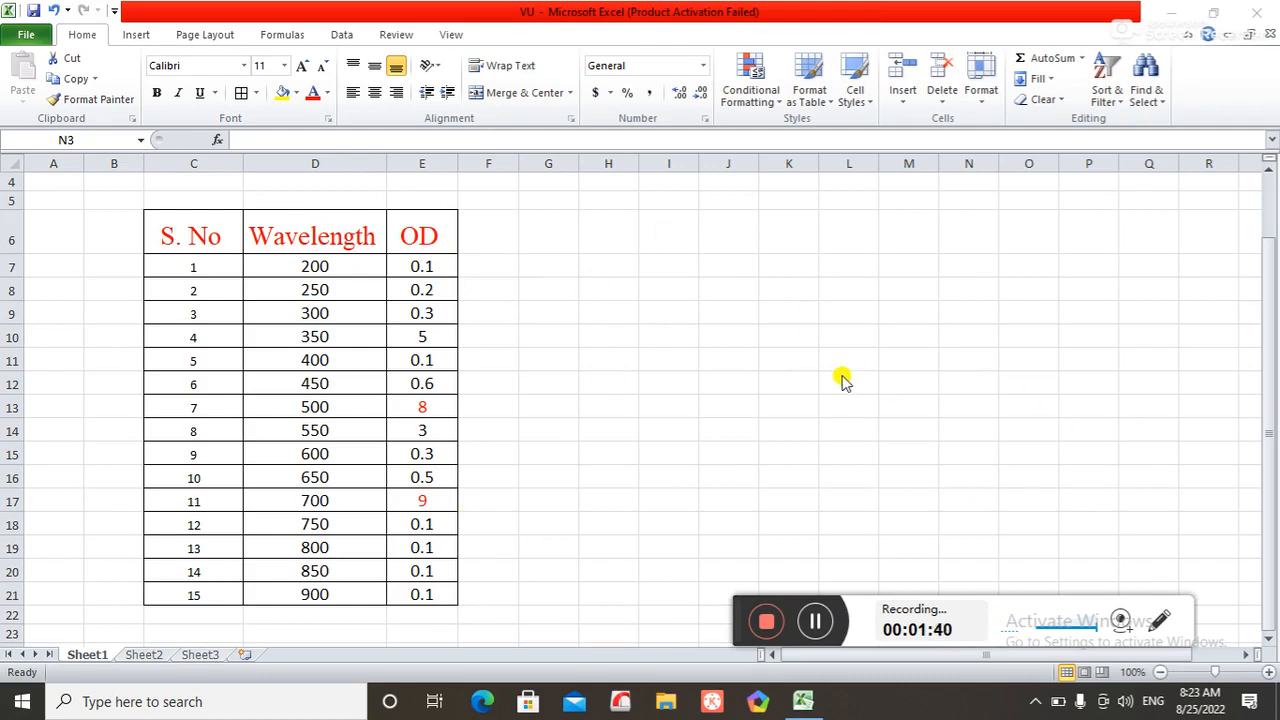
{"action": "scroll", "coordinate": [765, 340], "scroll_direction": "up", "scroll_amount": 1}
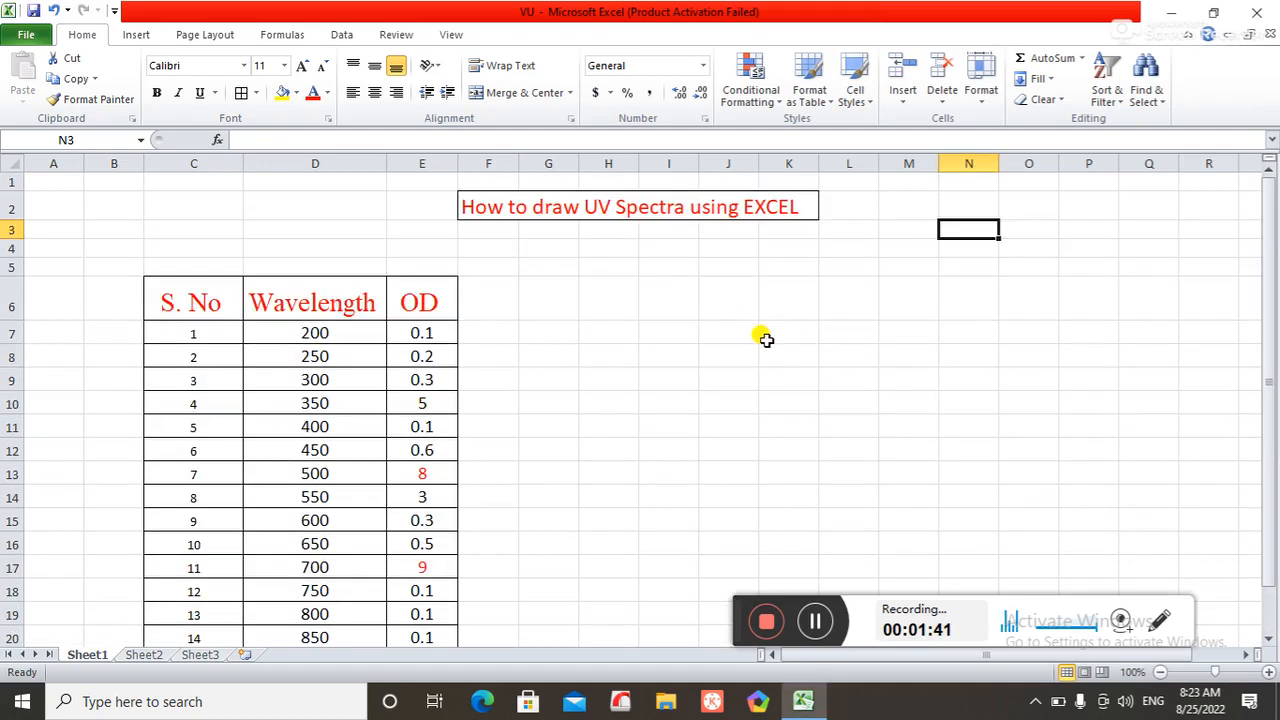
Step: Undo the last two edits on Sheet1, including the removal of the spectrum chart
{"action": "left_click", "coordinate": [715, 332]}
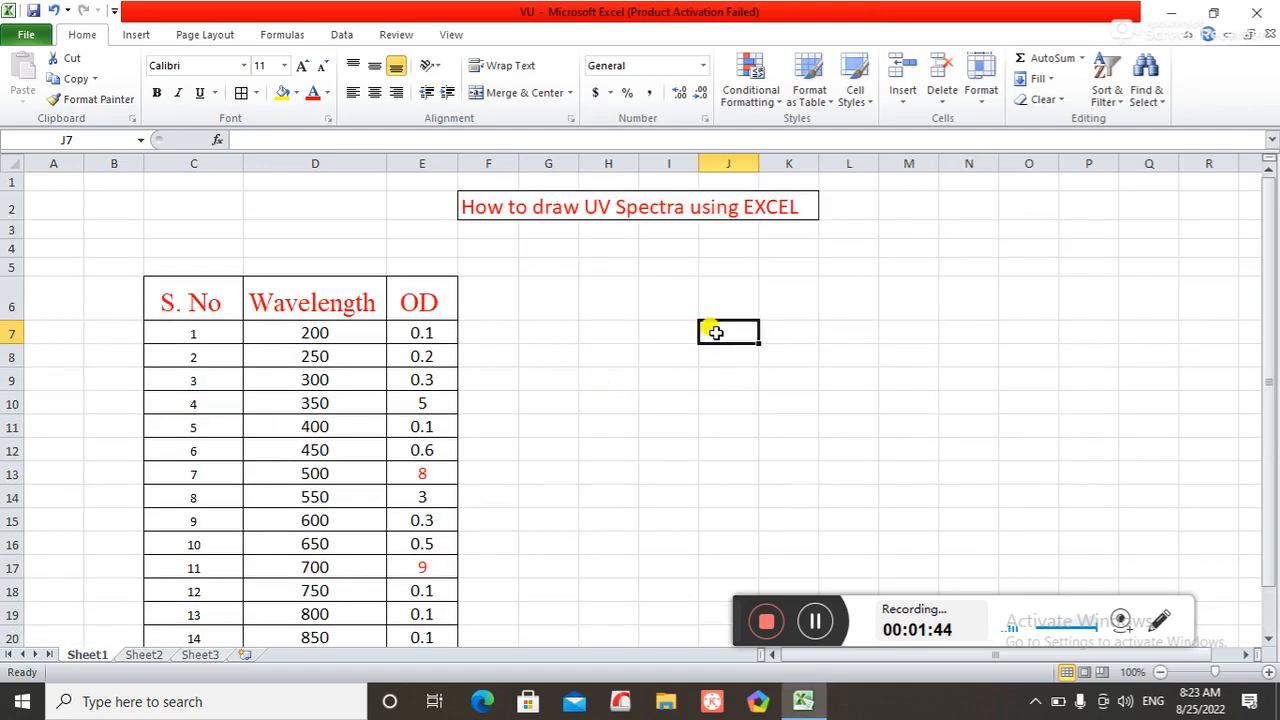
{"action": "key", "text": "ctrl+z"}
{"action": "key", "text": "ctrl+z"}
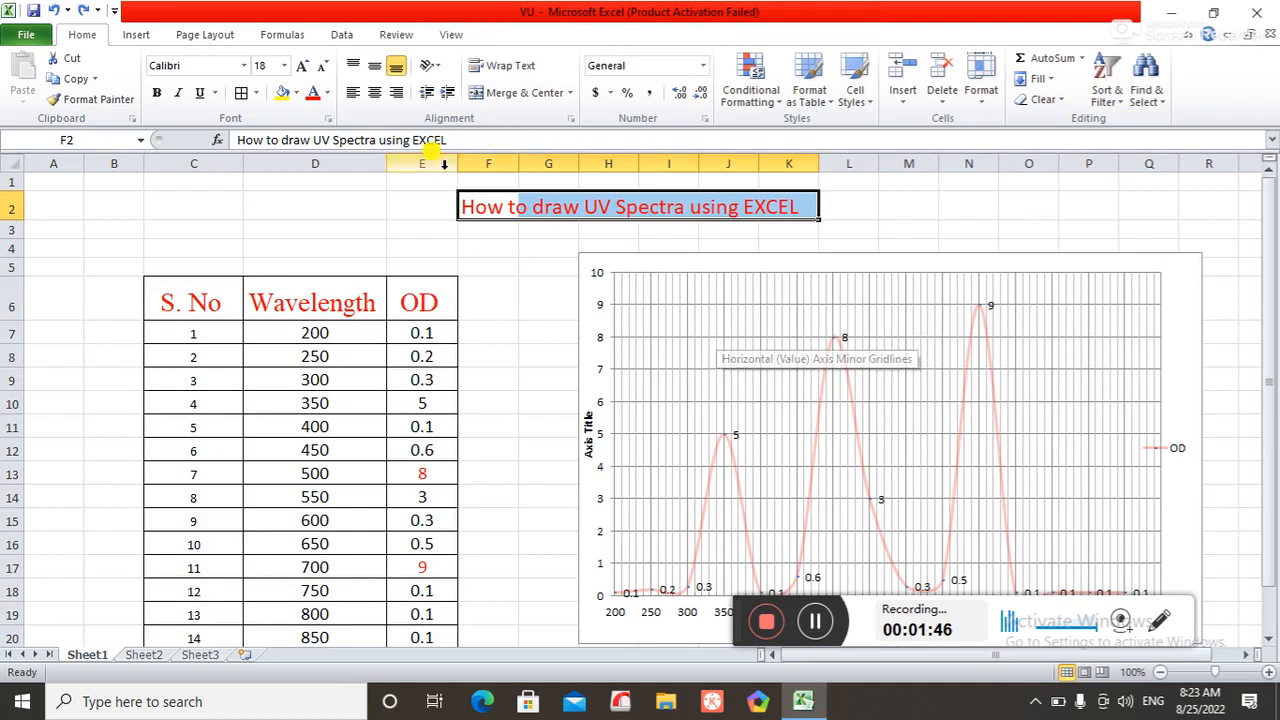
{"action": "left_click", "coordinate": [491, 292]}
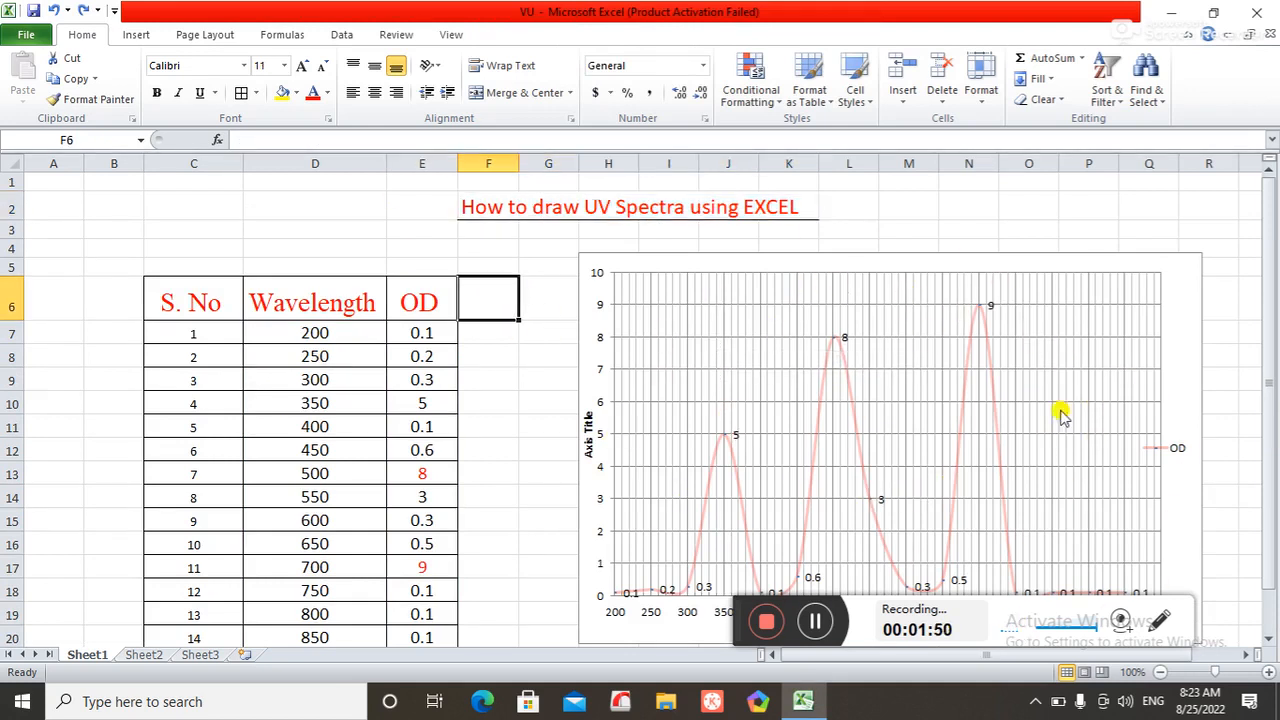
Step: Inspect the data point at wavelength 500 on the Sheet1 spectrum chart
{"action": "left_click", "coordinate": [901, 226]}
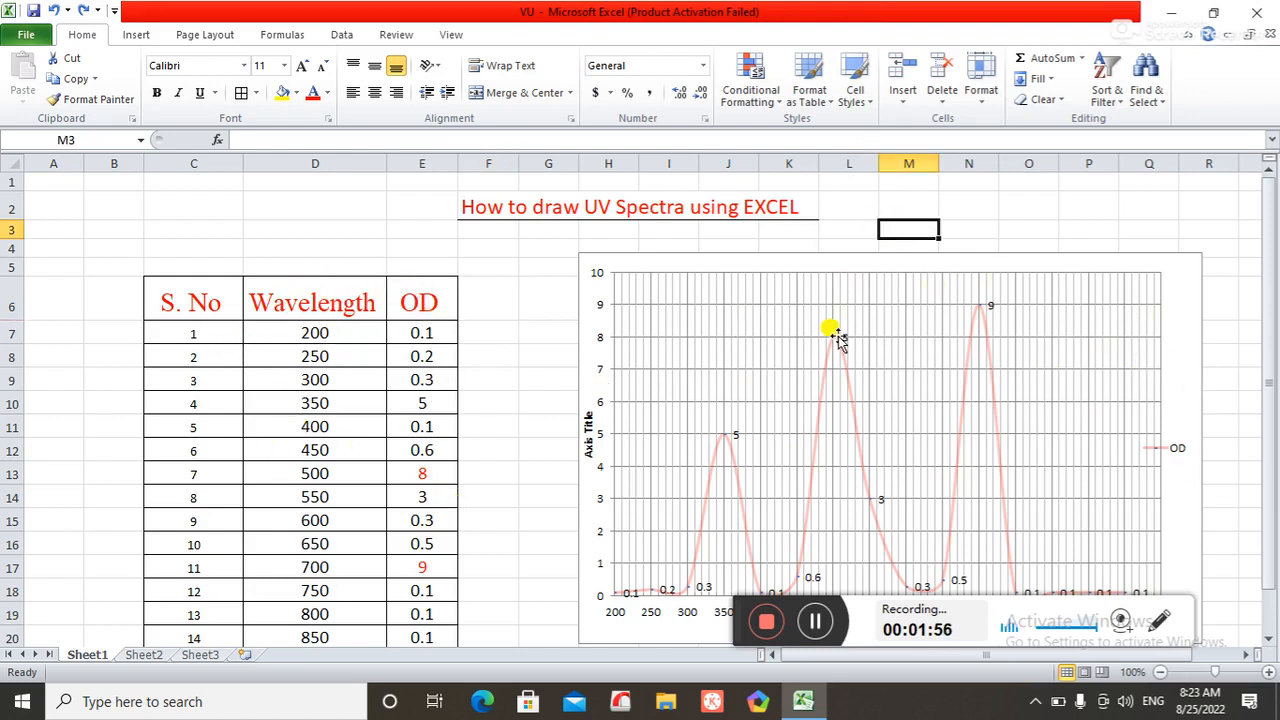
{"action": "mouse_move", "coordinate": [834, 338]}
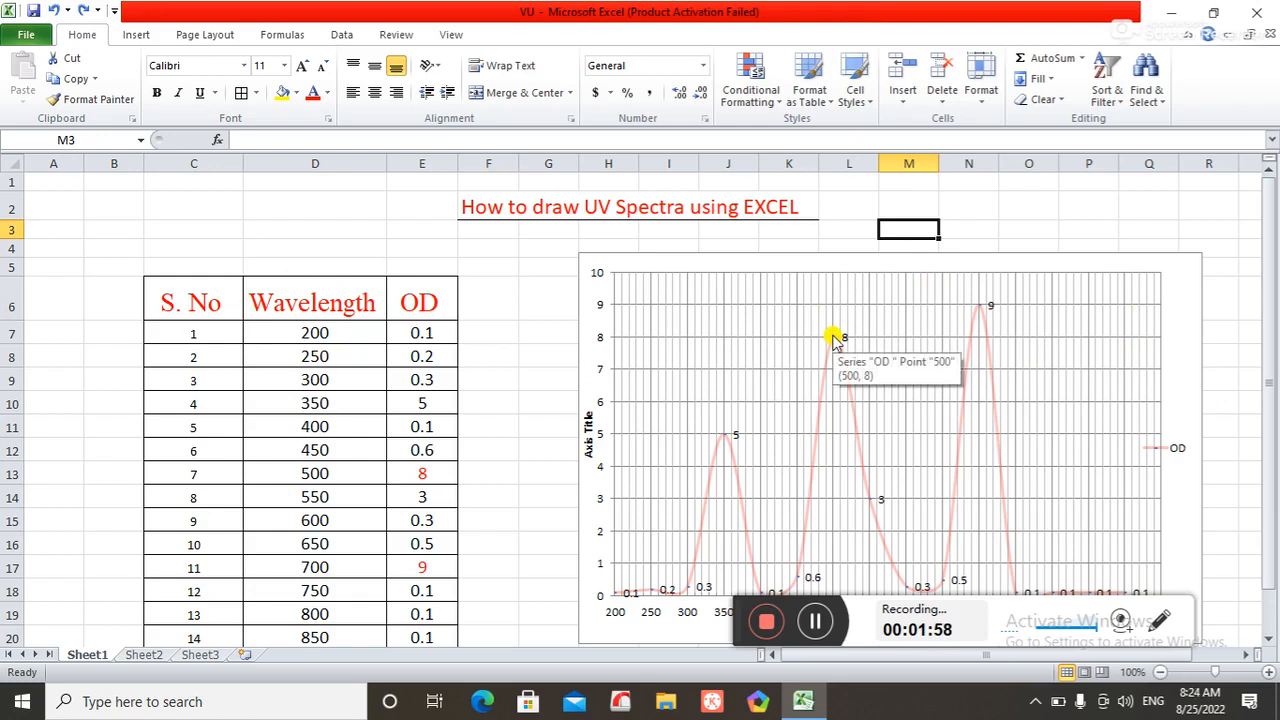
{"action": "left_click", "coordinate": [522, 298]}
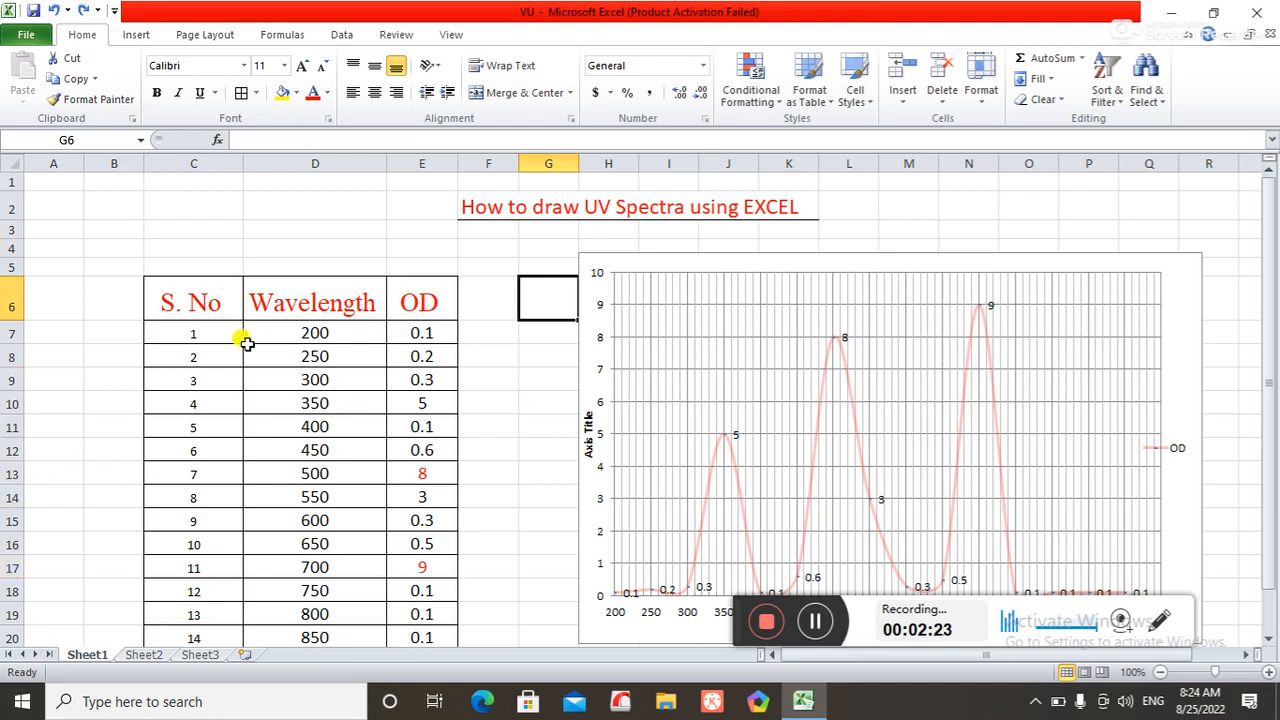
Step: Copy the whole S. No, Wavelength and OD table, C6:E21, from Sheet1
{"action": "left_click_drag", "start_coordinate": [171, 297], "coordinate": [420, 614]}
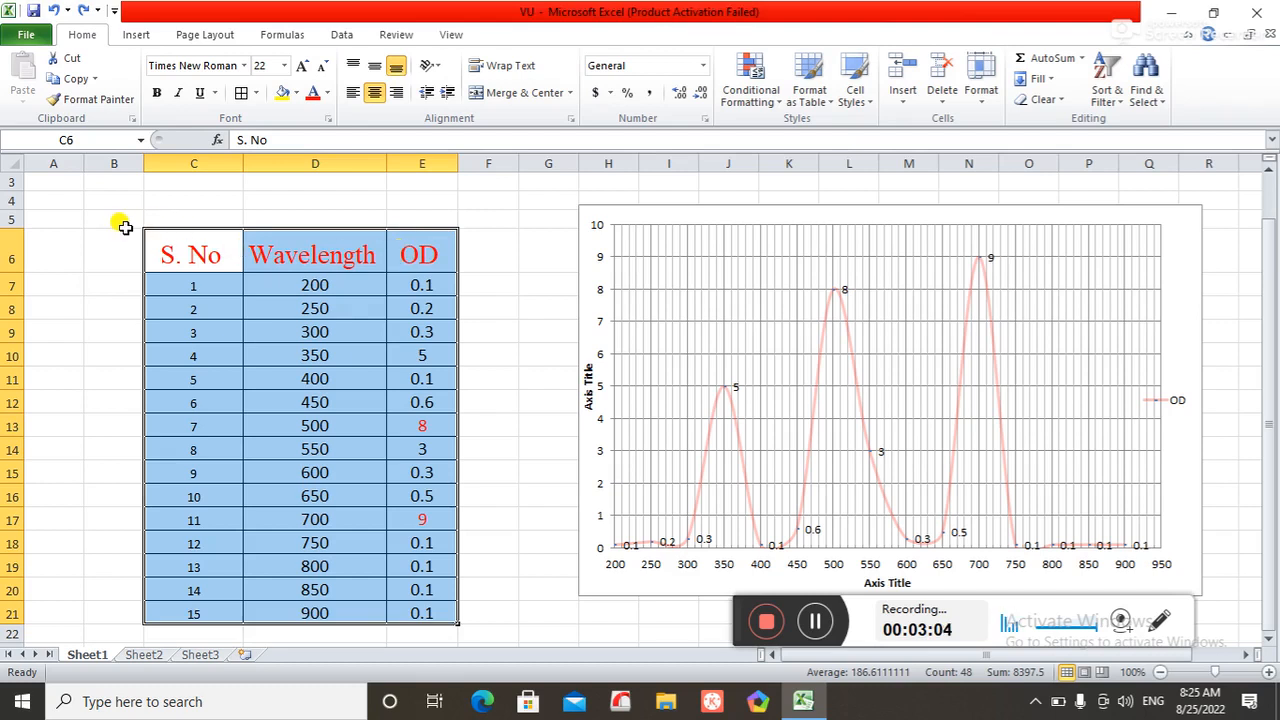
{"action": "left_click", "coordinate": [138, 657]}
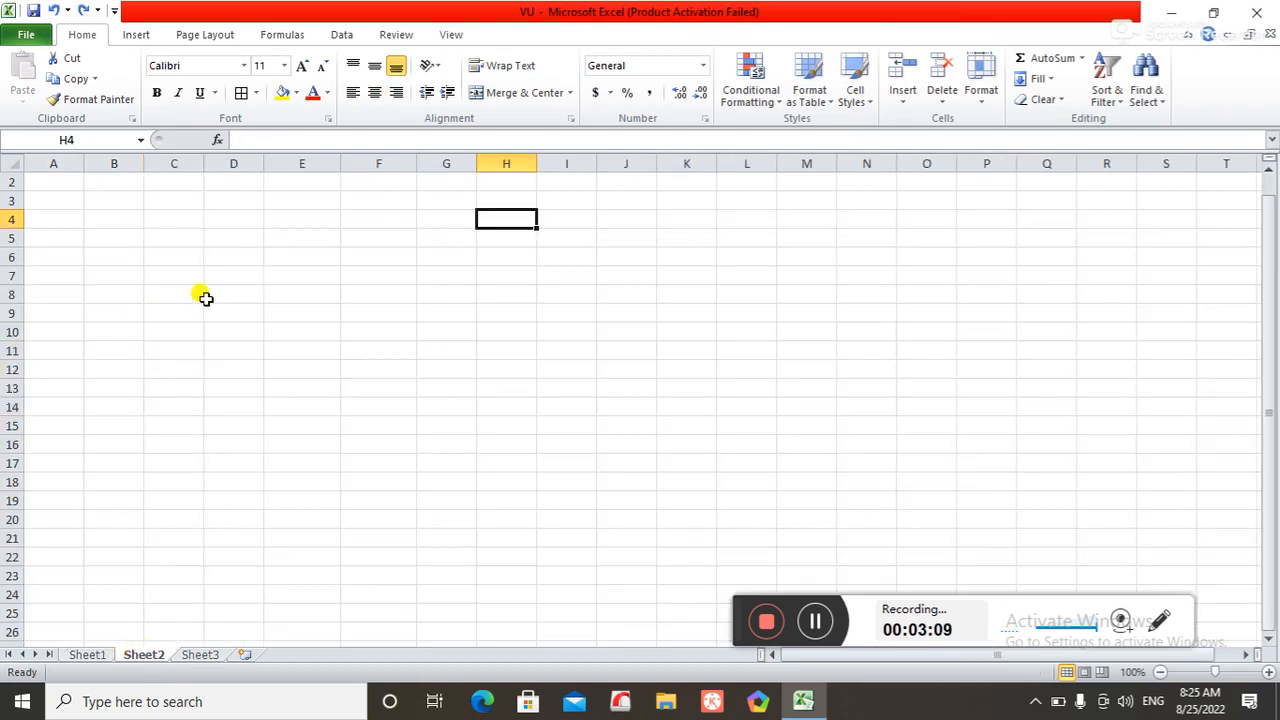
{"action": "left_click", "coordinate": [163, 257]}
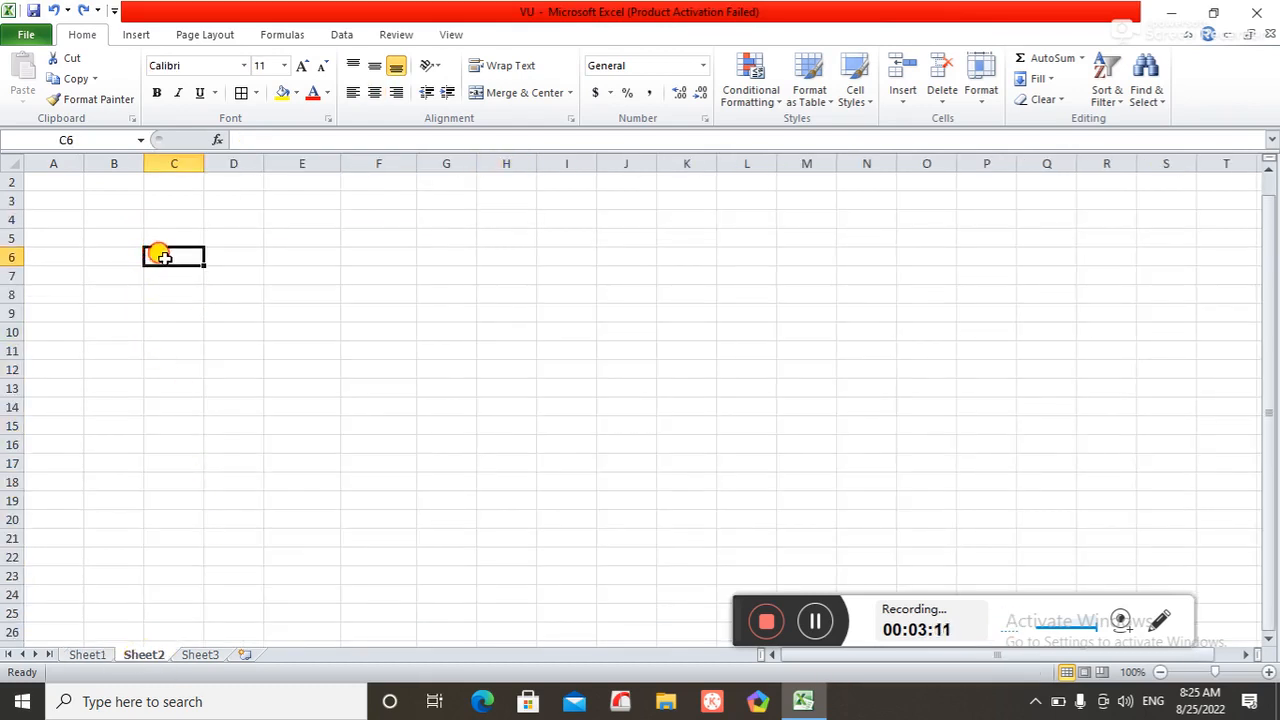
{"action": "left_click_drag", "start_coordinate": [163, 257], "coordinate": [299, 262]}
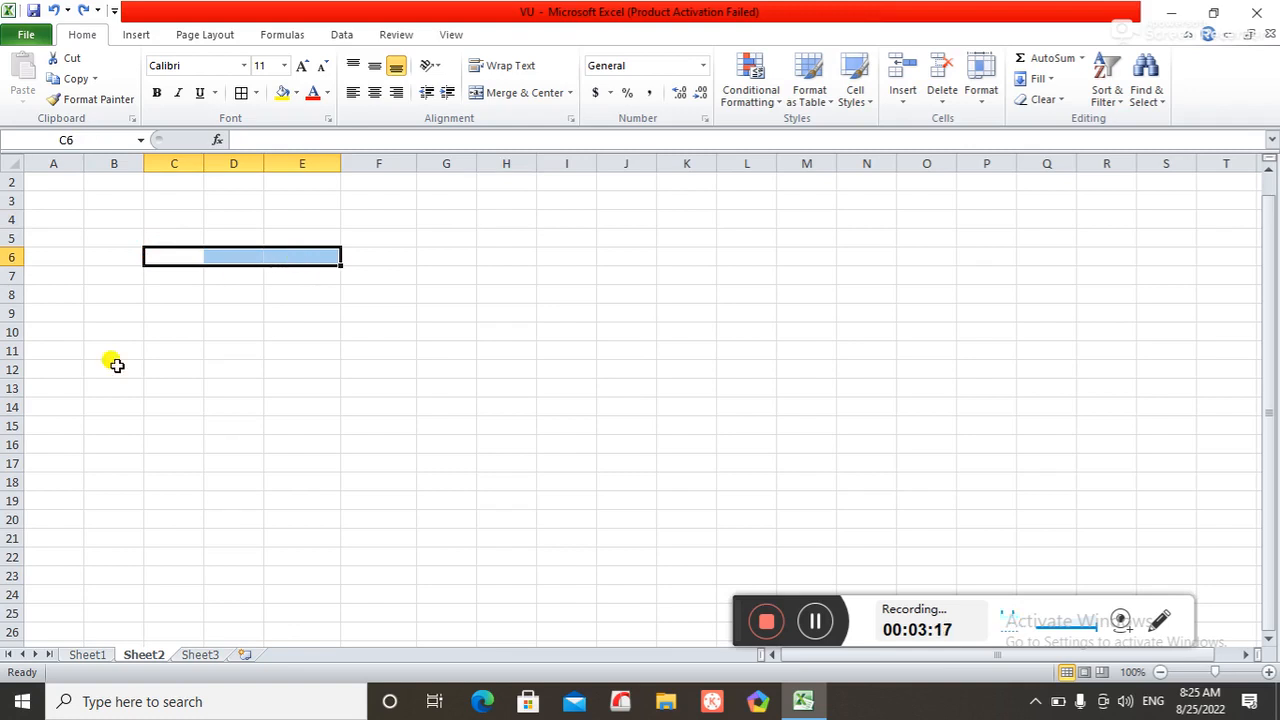
{"action": "left_click", "coordinate": [80, 656]}
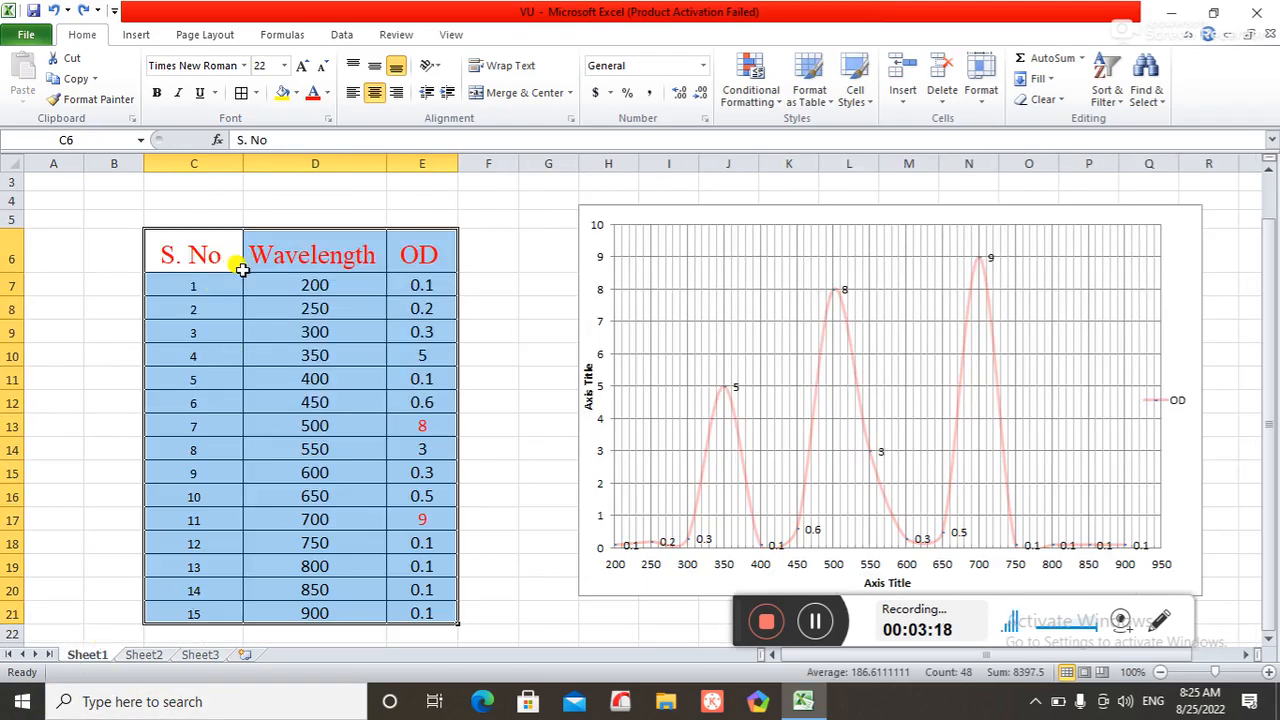
{"action": "right_click", "coordinate": [322, 285]}
{"action": "left_click", "coordinate": [366, 313]}
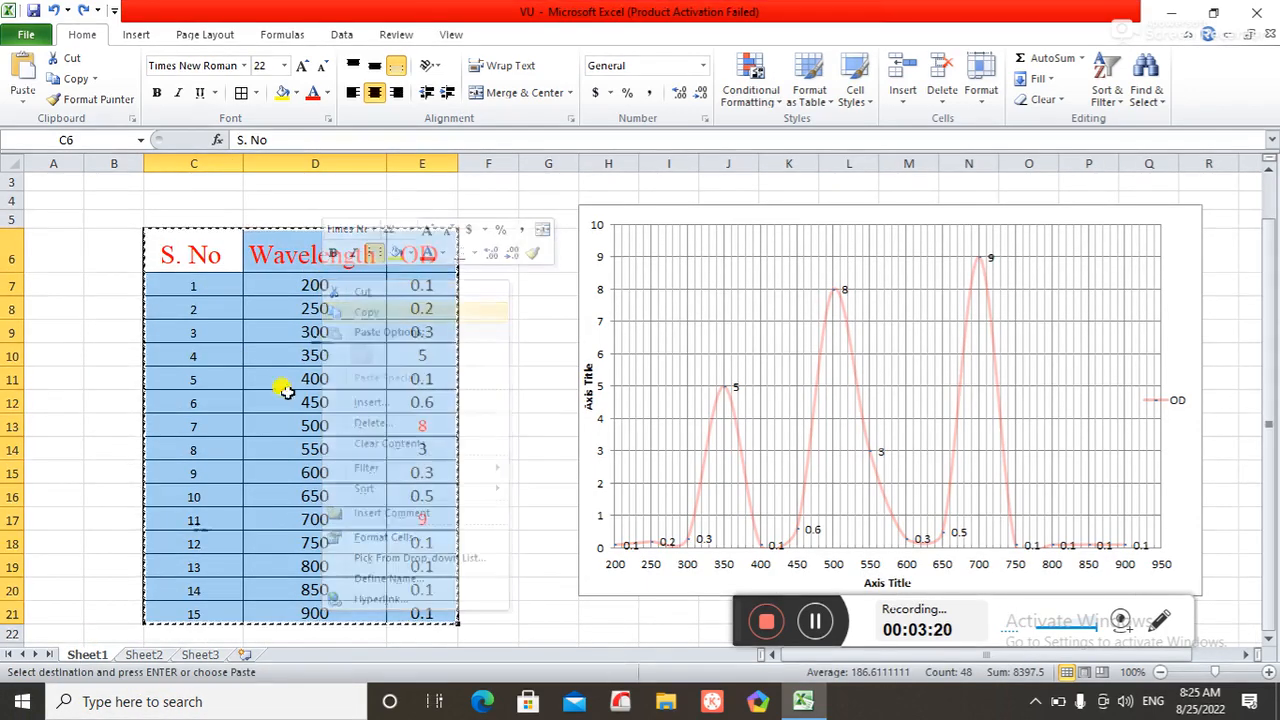
Step: Paste the copied table into Sheet2 starting at cell C7
{"action": "left_click", "coordinate": [148, 658]}
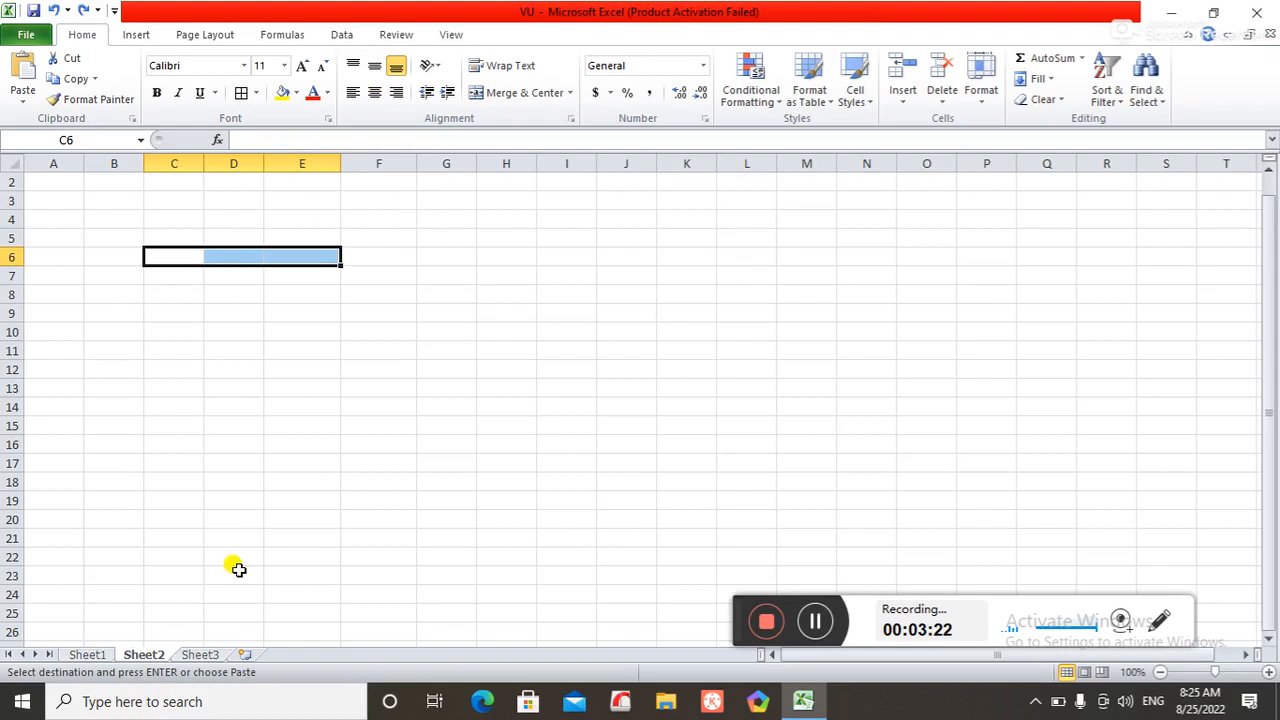
{"action": "left_click", "coordinate": [158, 290]}
{"action": "left_click", "coordinate": [161, 270]}
{"action": "left_click_drag", "start_coordinate": [161, 270], "coordinate": [327, 272]}
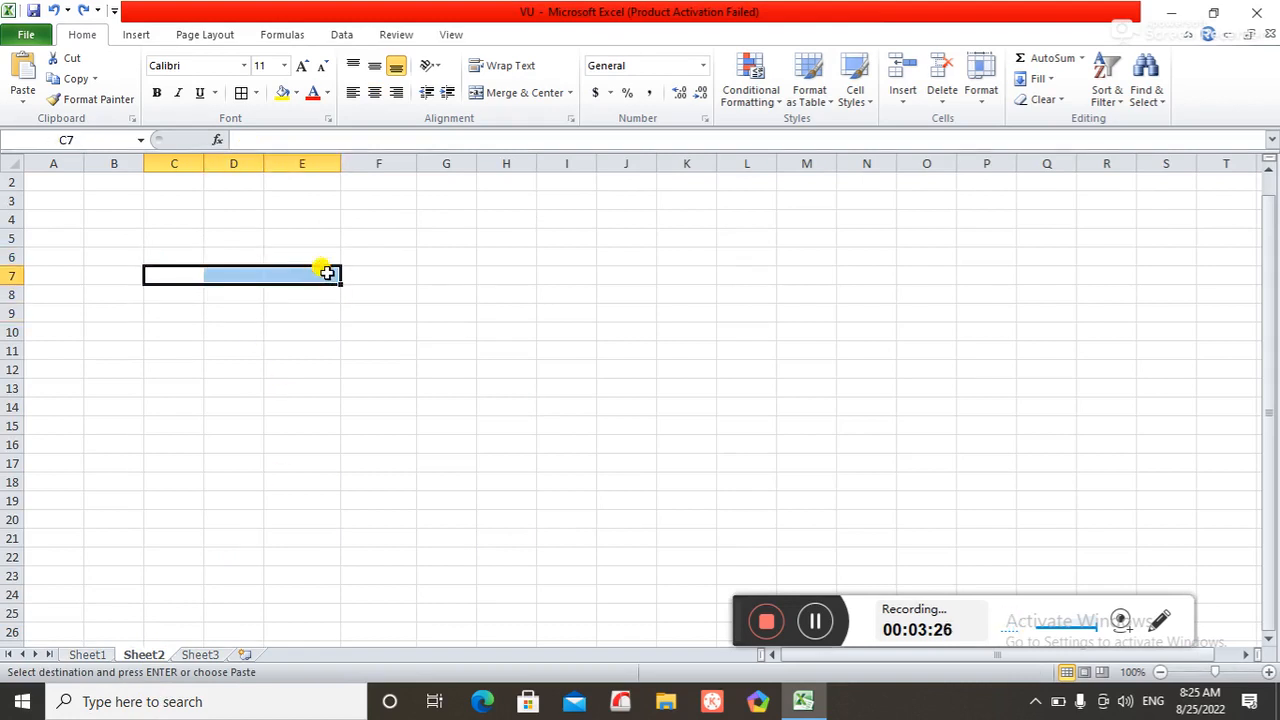
{"action": "key", "text": "ctrl+v"}
{"action": "left_click", "coordinate": [429, 277]}
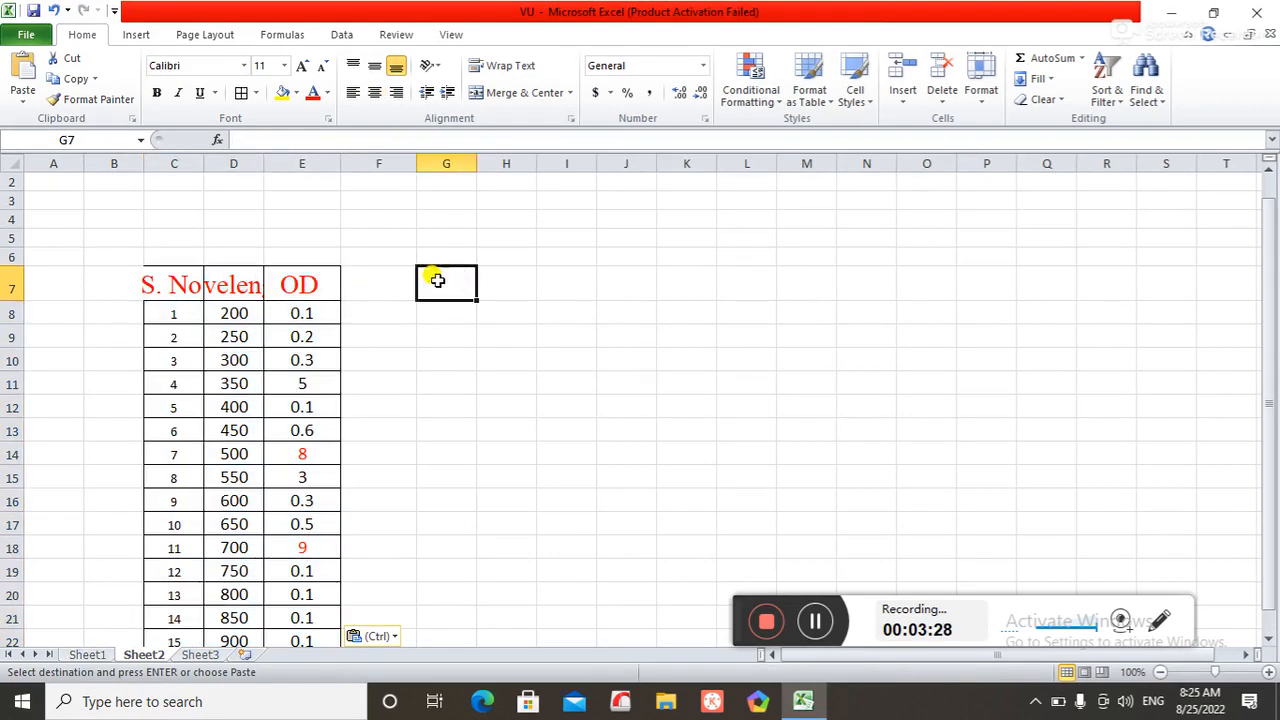
{"action": "scroll", "coordinate": [527, 325], "scroll_direction": "up", "scroll_amount": 2}
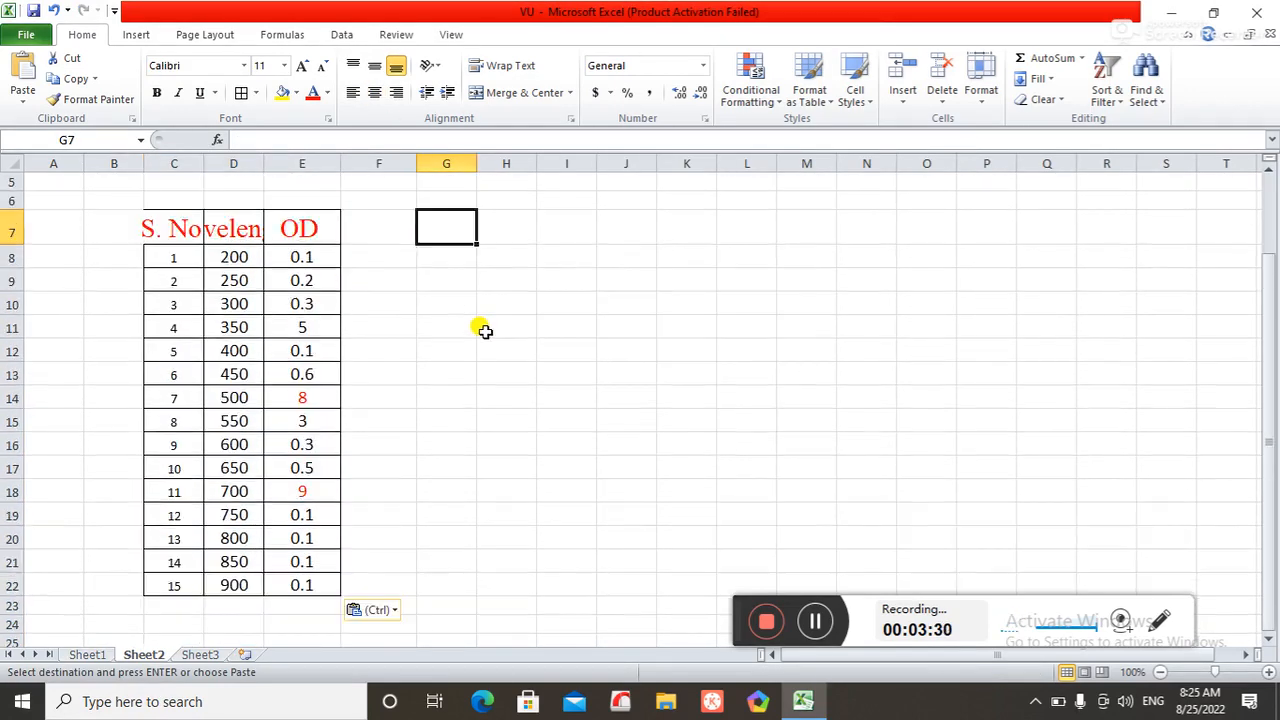
Step: Autofit the widths of the S. No and Wavelength columns on Sheet2
{"action": "double_click", "coordinate": [202, 163]}
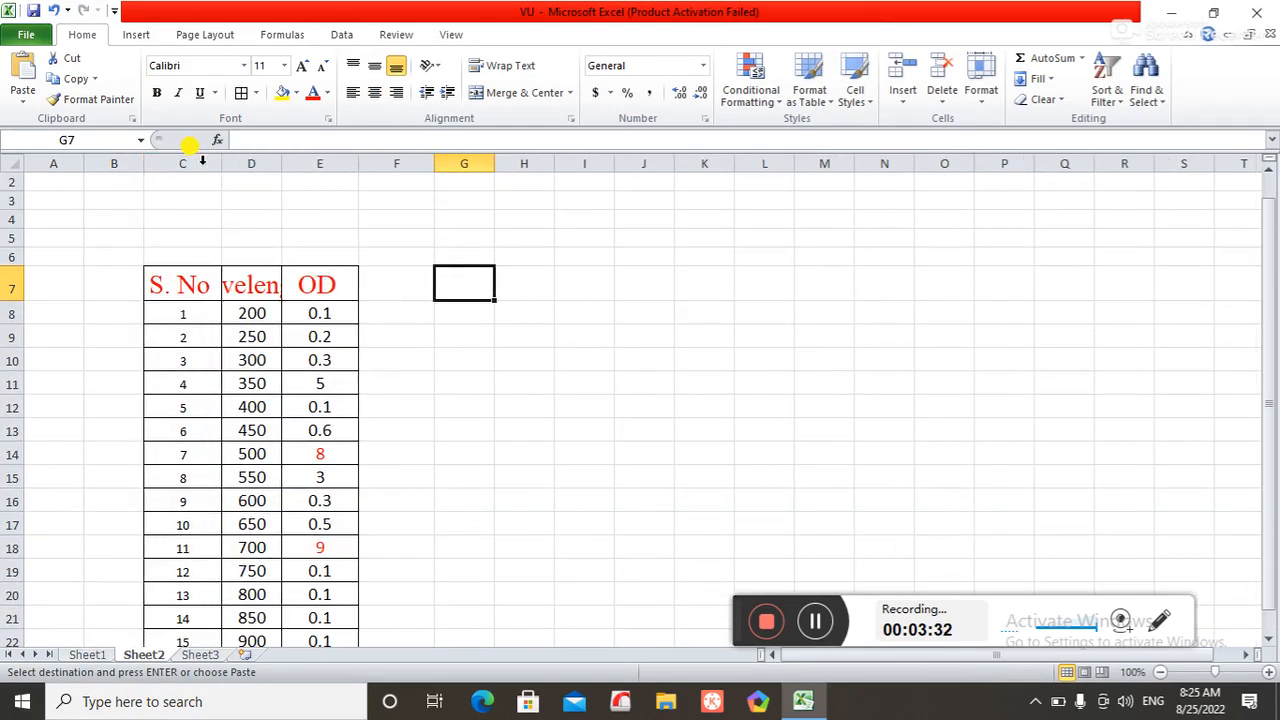
{"action": "double_click", "coordinate": [282, 163]}
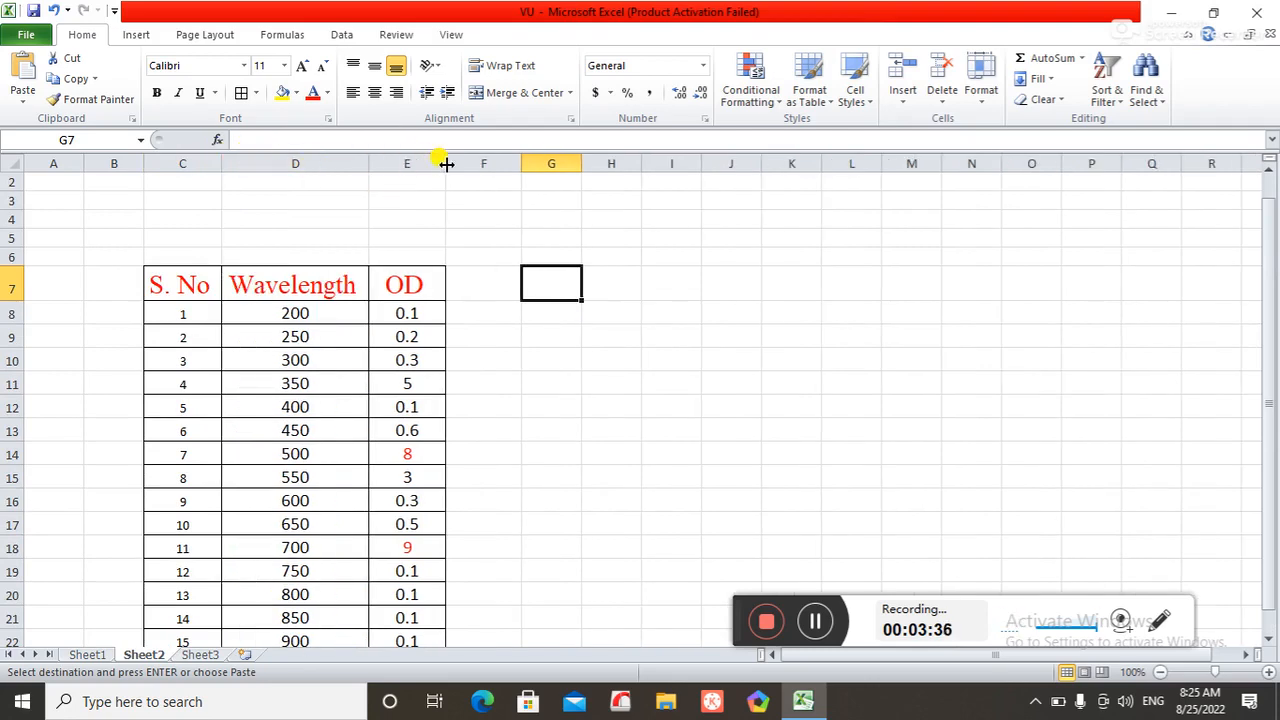
{"action": "scroll", "coordinate": [551, 409], "scroll_direction": "down", "scroll_amount": 2}
{"action": "scroll", "coordinate": [551, 409], "scroll_direction": "up", "scroll_amount": 1}
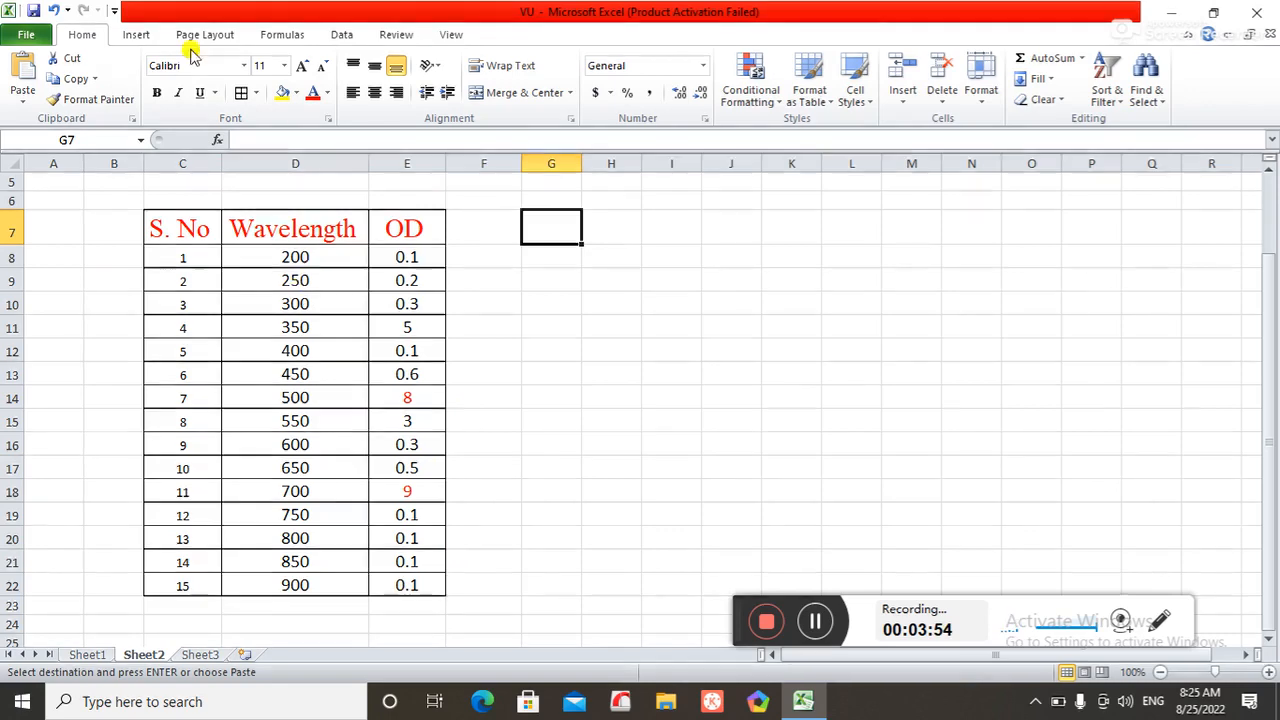
Step: Insert a scatter chart with smooth lines and markers from Wavelength and OD data D7:E22, and place it clear of the table, beginning around column H
{"action": "left_click", "coordinate": [133, 37]}
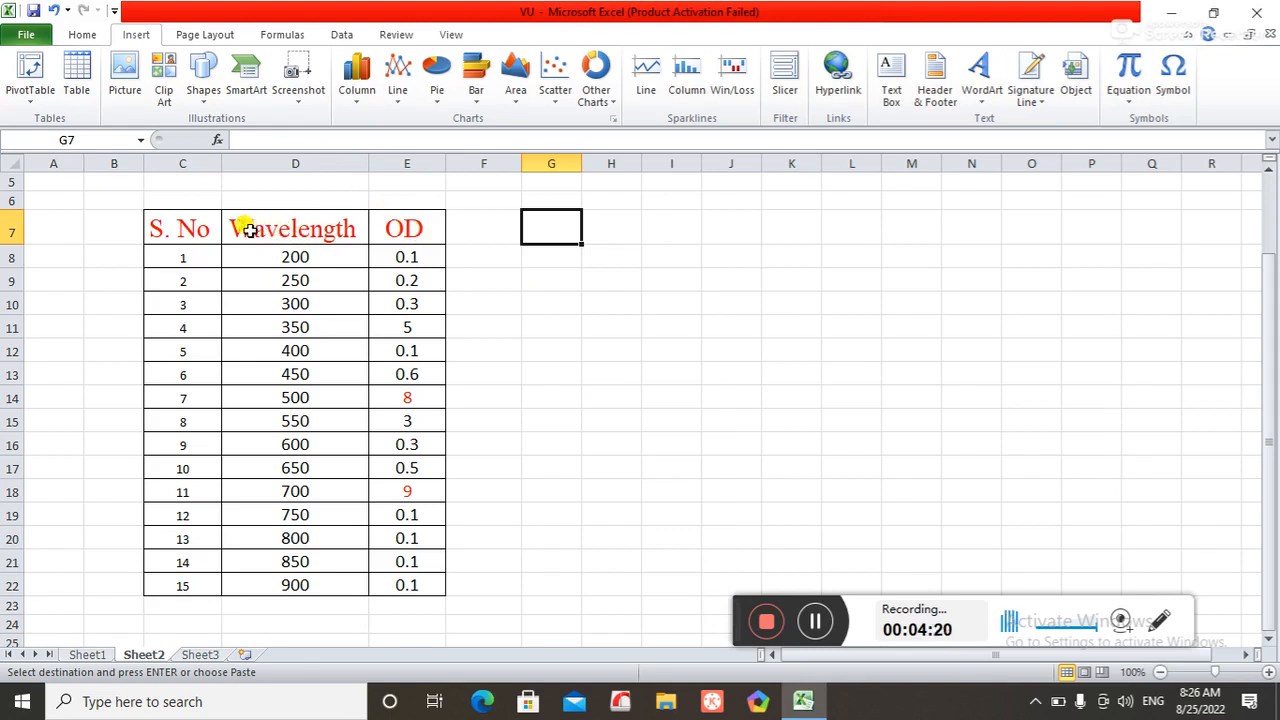
{"action": "left_click_drag", "start_coordinate": [255, 232], "coordinate": [416, 584]}
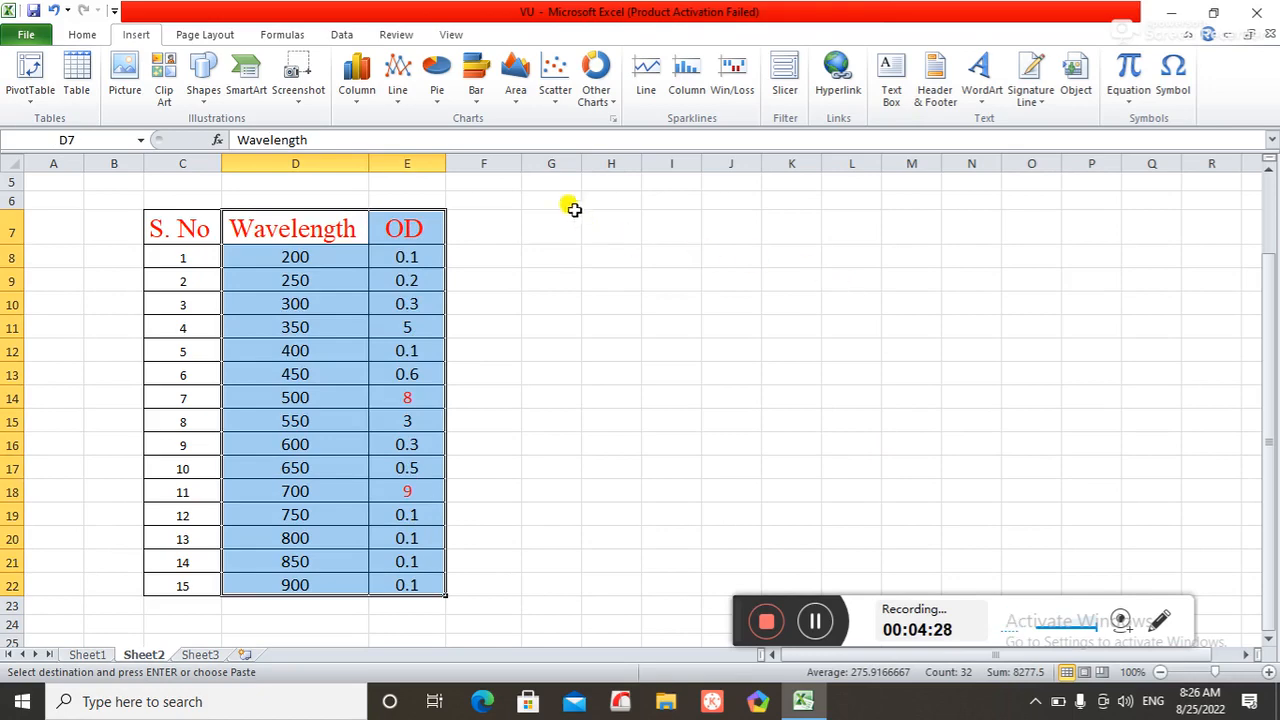
{"action": "left_click", "coordinate": [556, 95]}
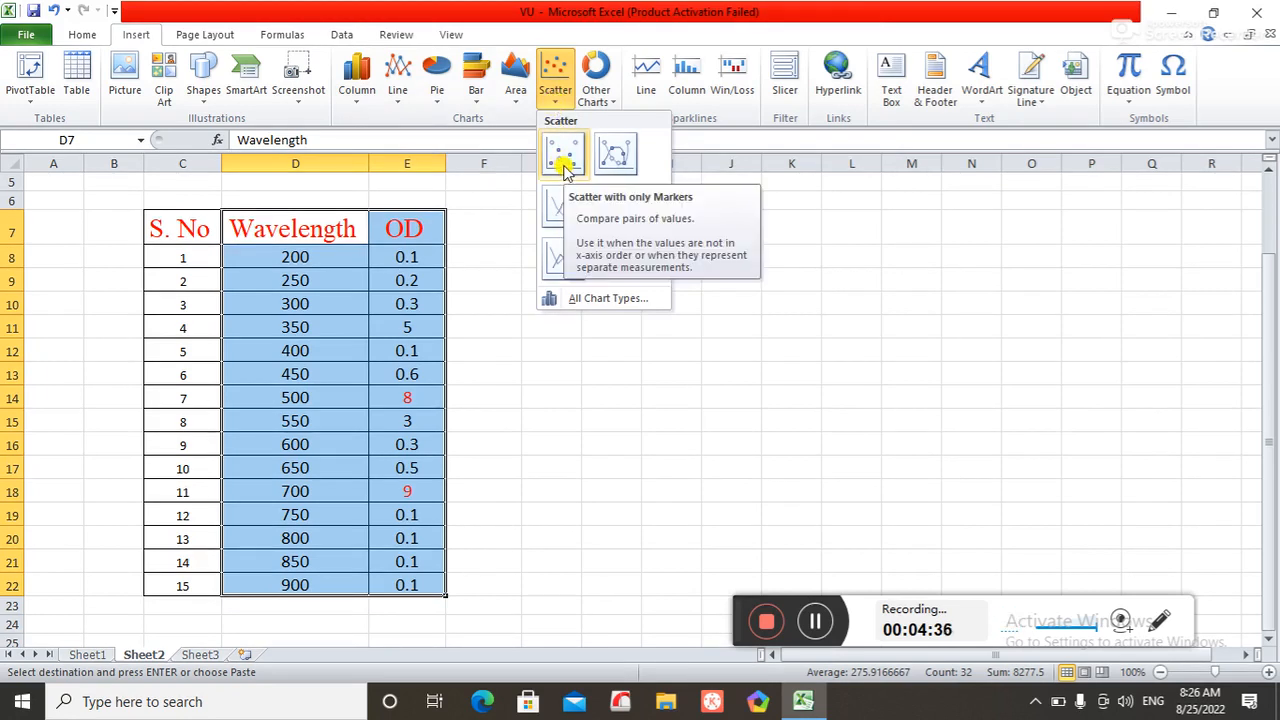
{"action": "left_click", "coordinate": [616, 157]}
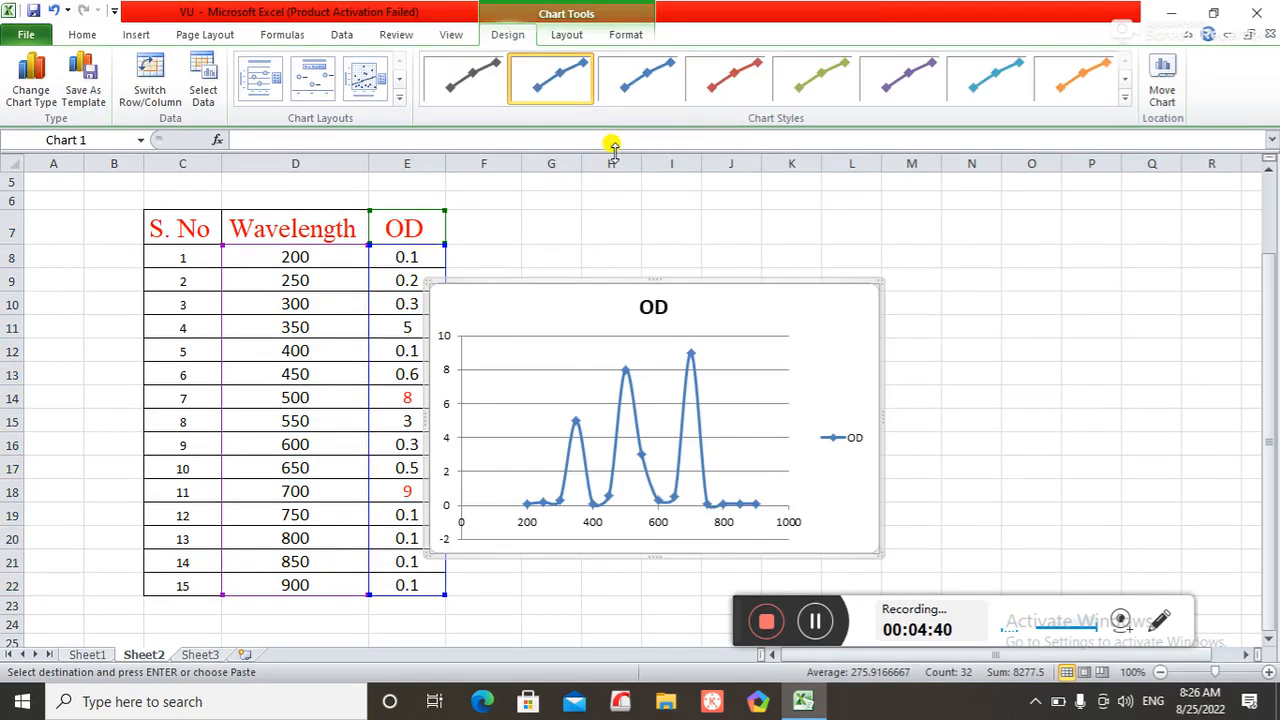
{"action": "left_click_drag", "start_coordinate": [846, 334], "coordinate": [1036, 251]}
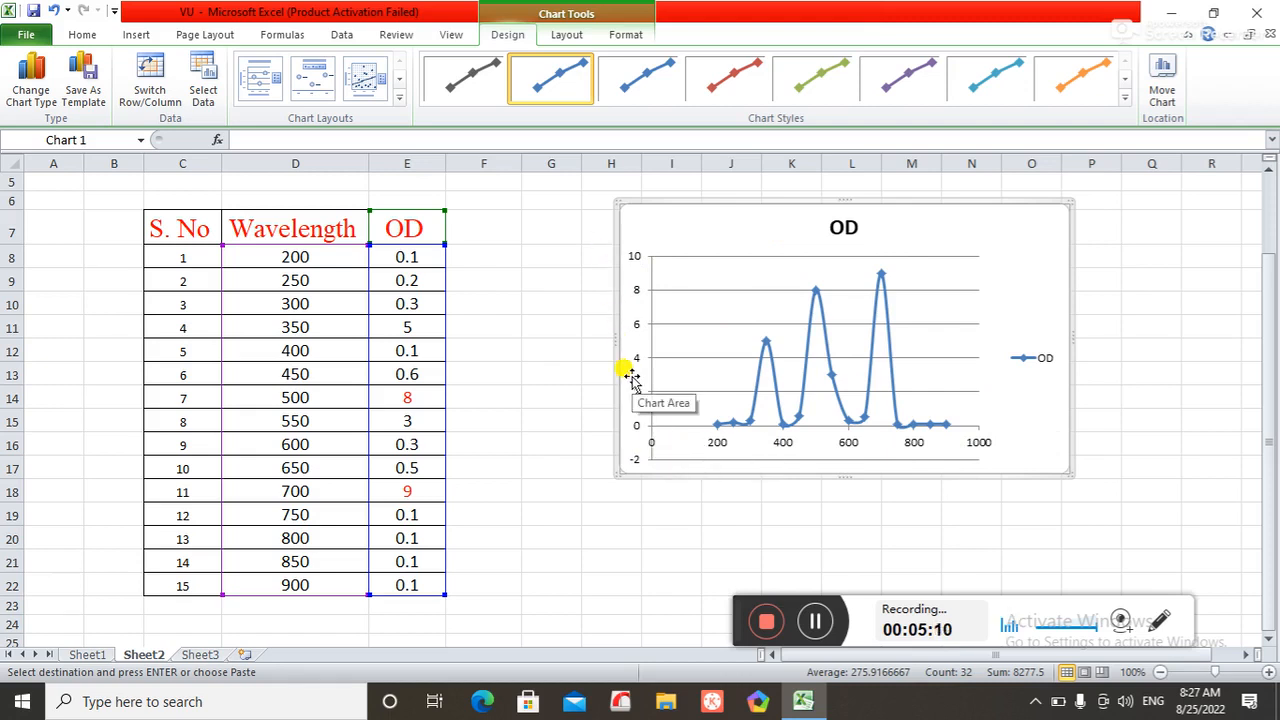
Step: Change the chart title from the series name to "uv spectra"
{"action": "left_click", "coordinate": [844, 226]}
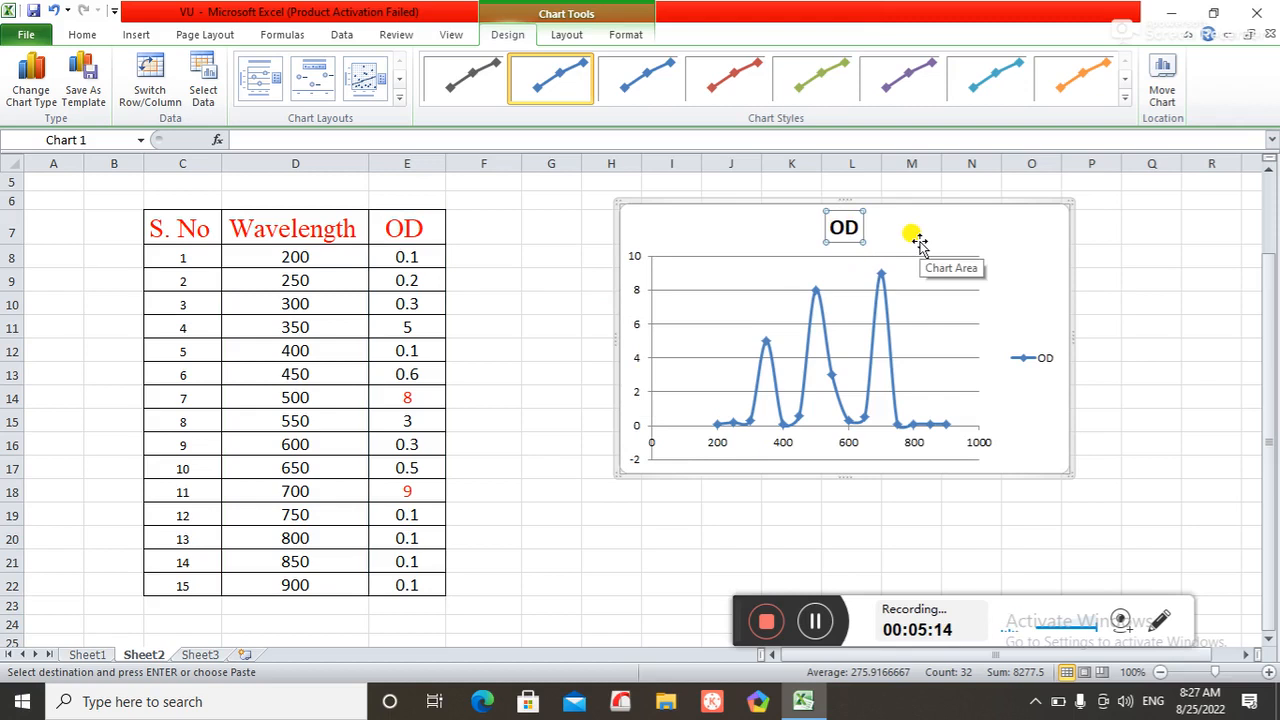
{"action": "type", "text": "u"}
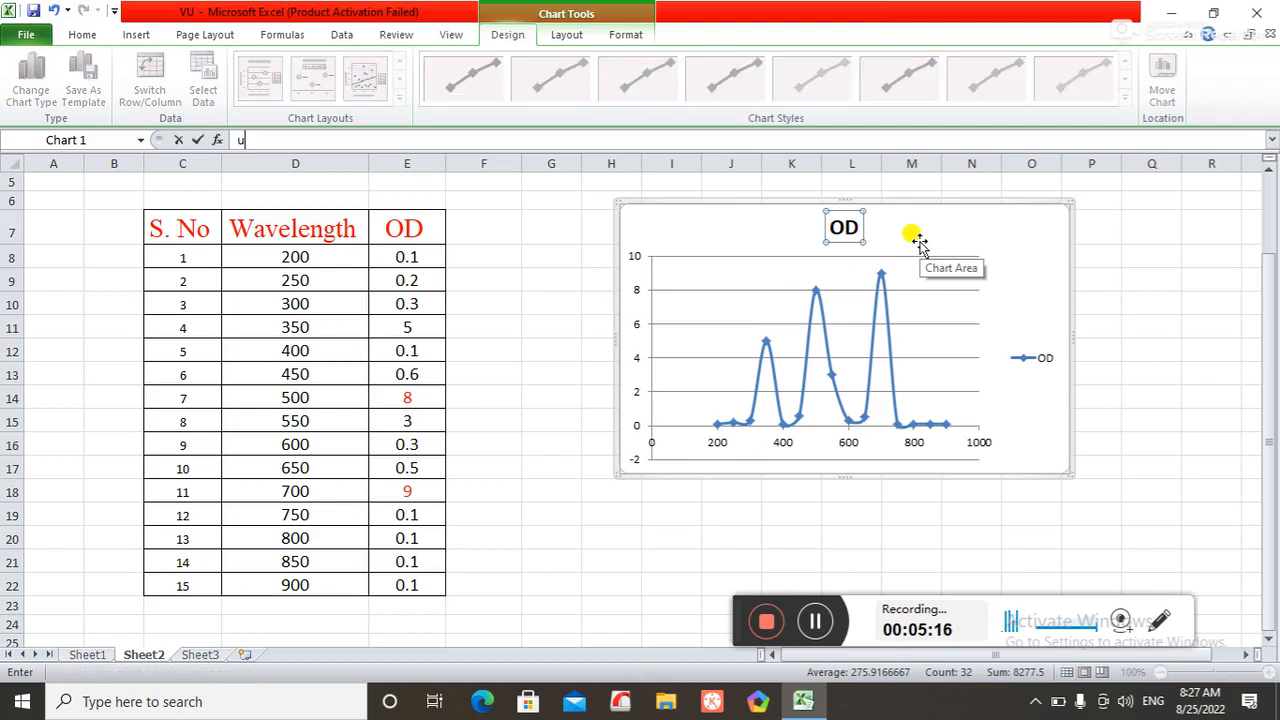
{"action": "type", "text": "v"}
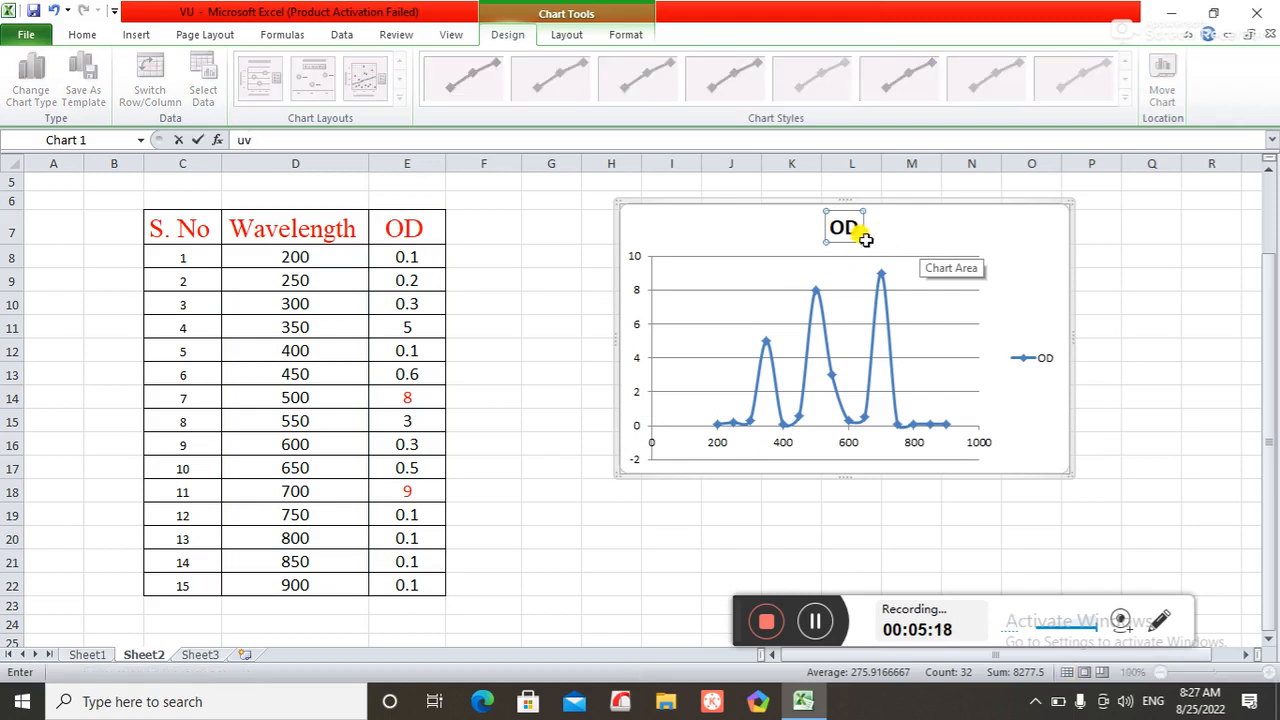
{"action": "key", "text": "Return"}
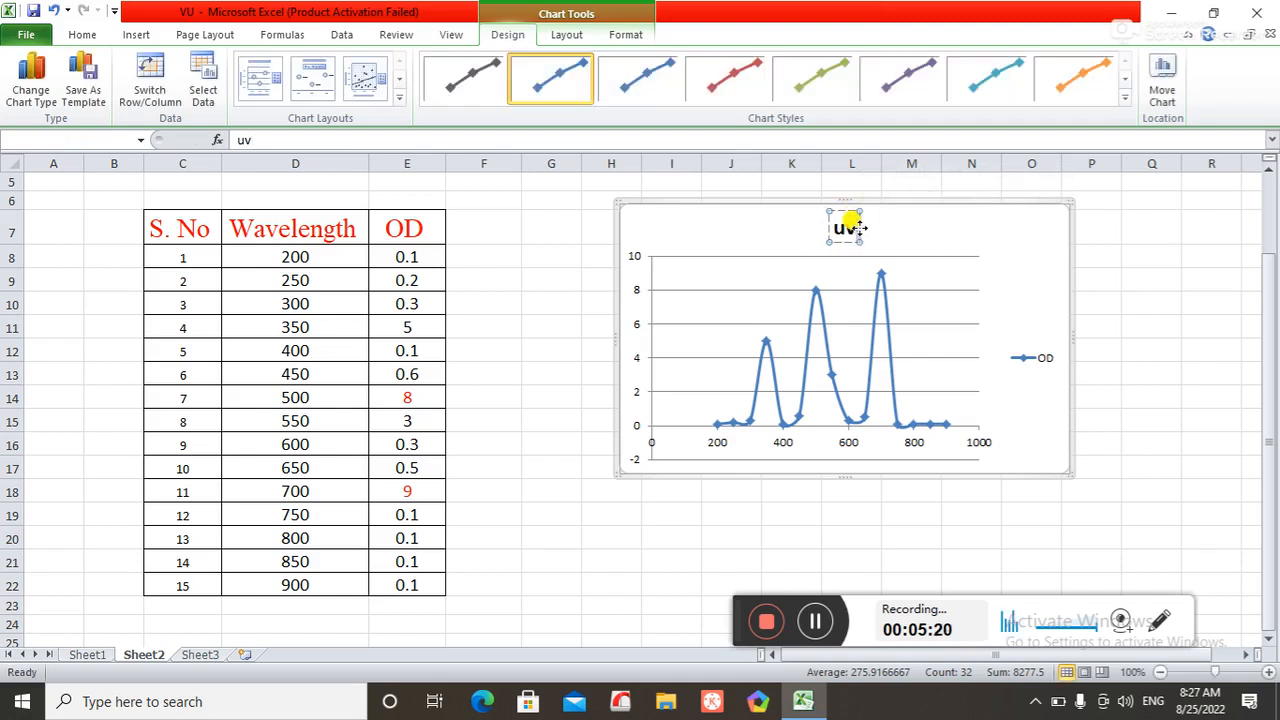
{"action": "type", "text": "s"}
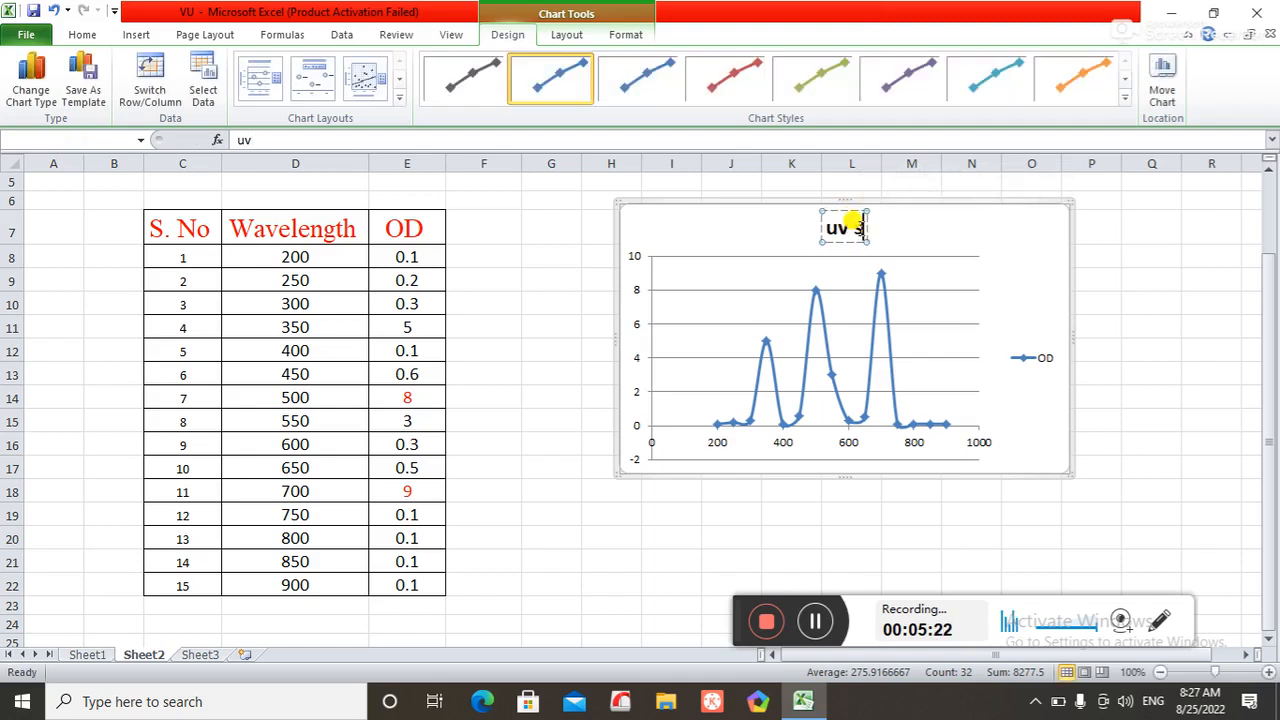
{"action": "type", "text": "pectra"}
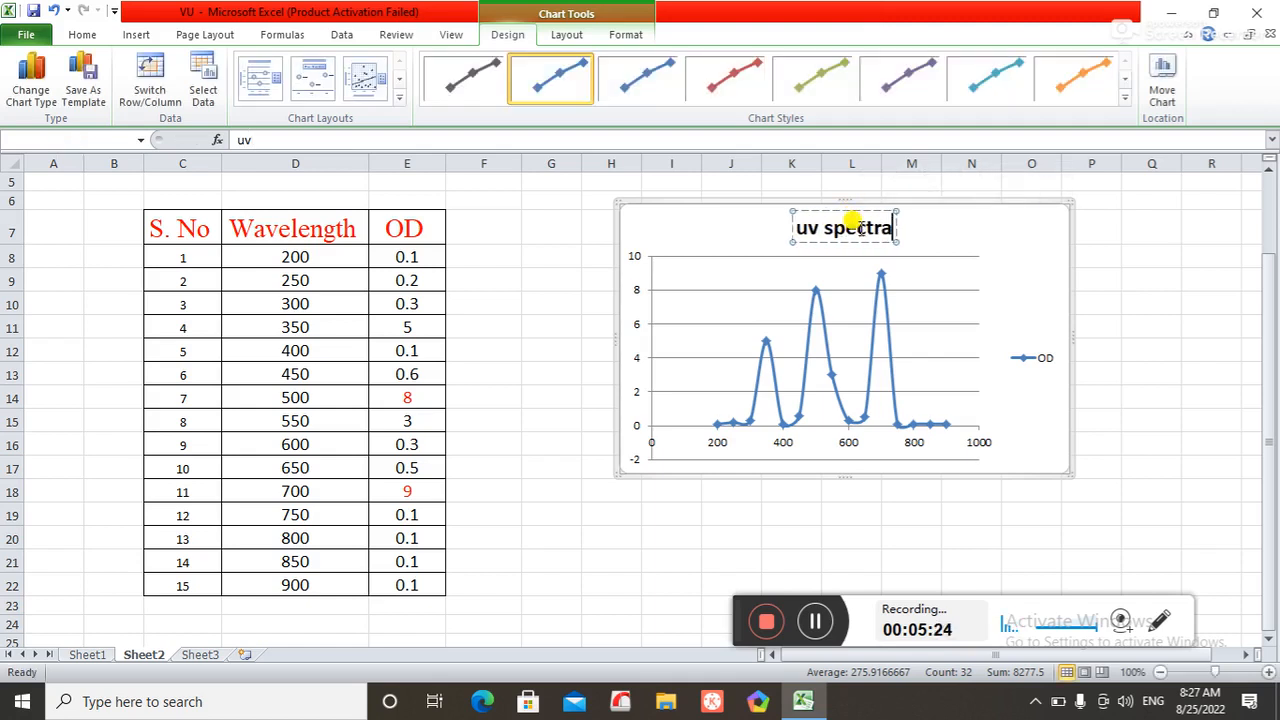
Step: Apply the chart layout that has both axis titles, major and minor gridlines and a legend, but no chart title
{"action": "left_click", "coordinate": [955, 228]}
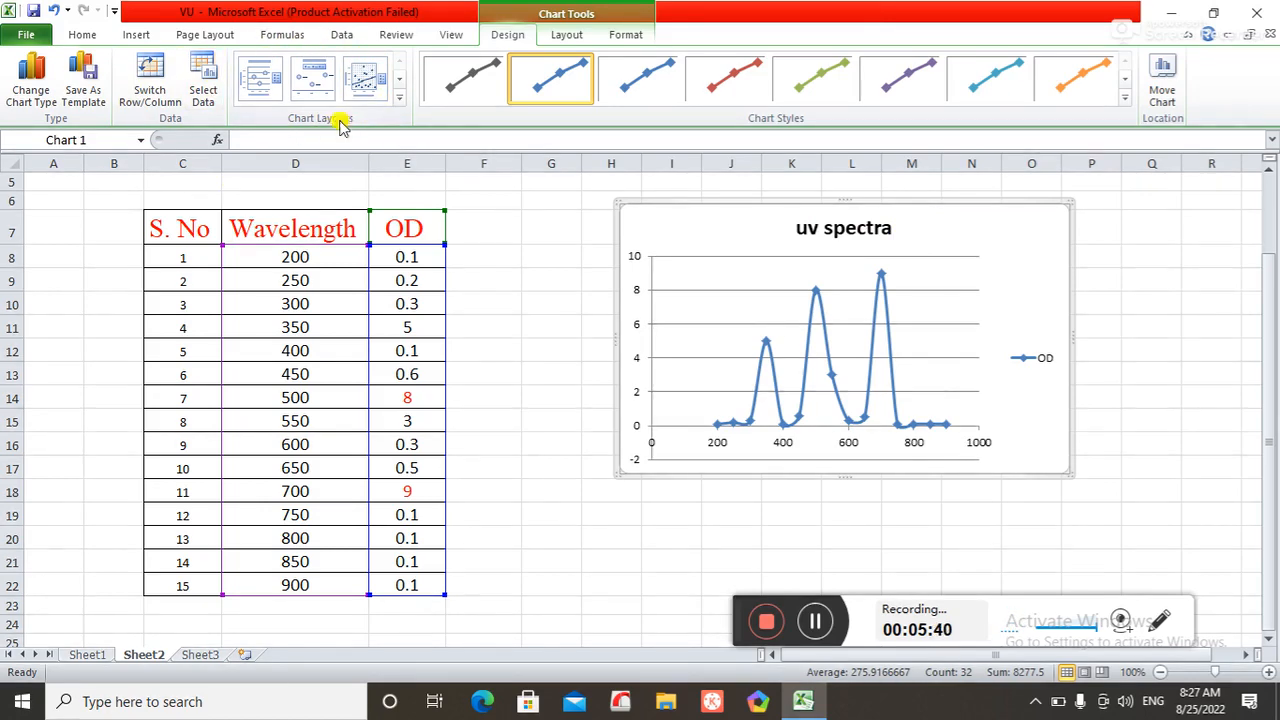
{"action": "left_click", "coordinate": [399, 97]}
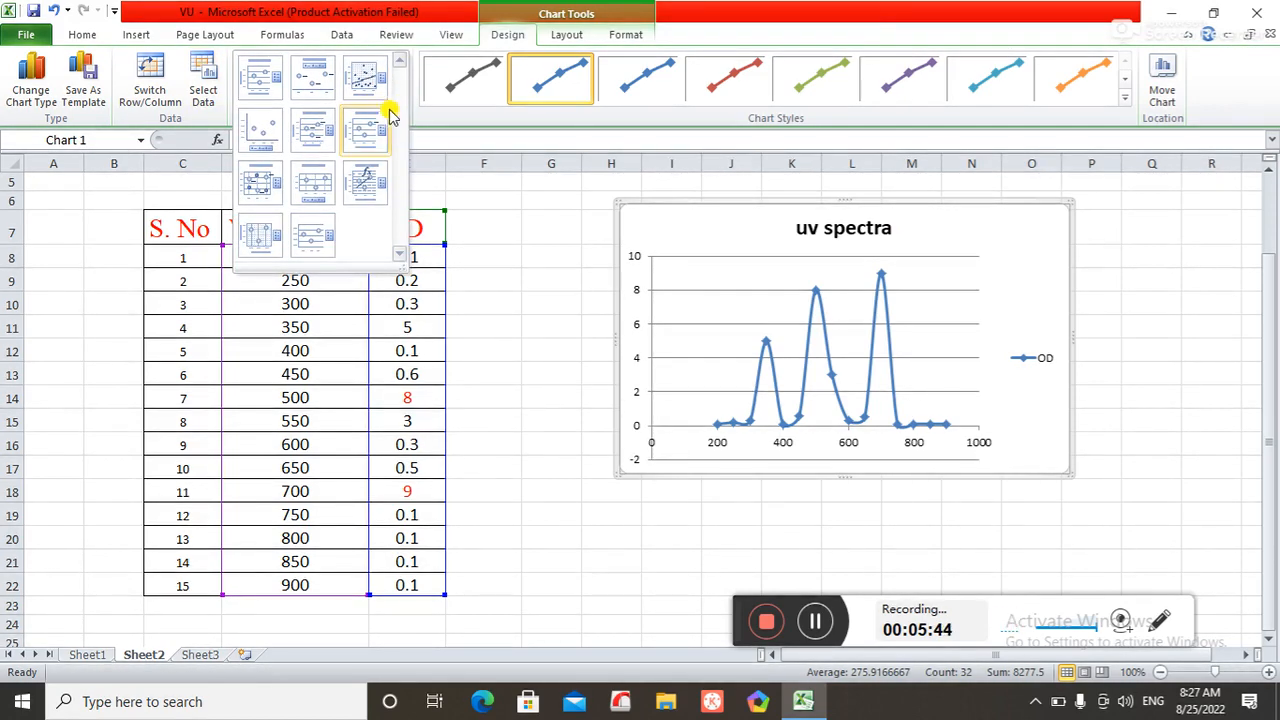
{"action": "left_click", "coordinate": [260, 240]}
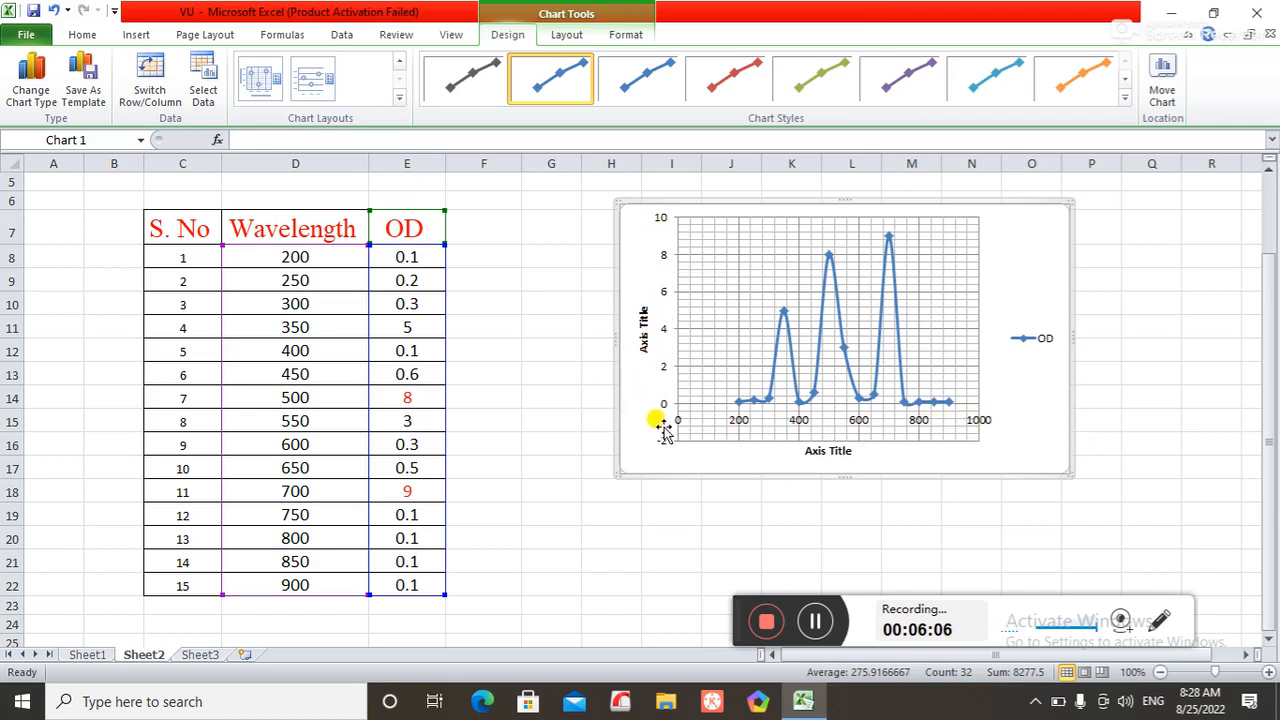
Step: Give the horizontal axis title a solid fill with 0% transparency
{"action": "left_click", "coordinate": [827, 451]}
{"action": "double_click", "coordinate": [848, 455]}
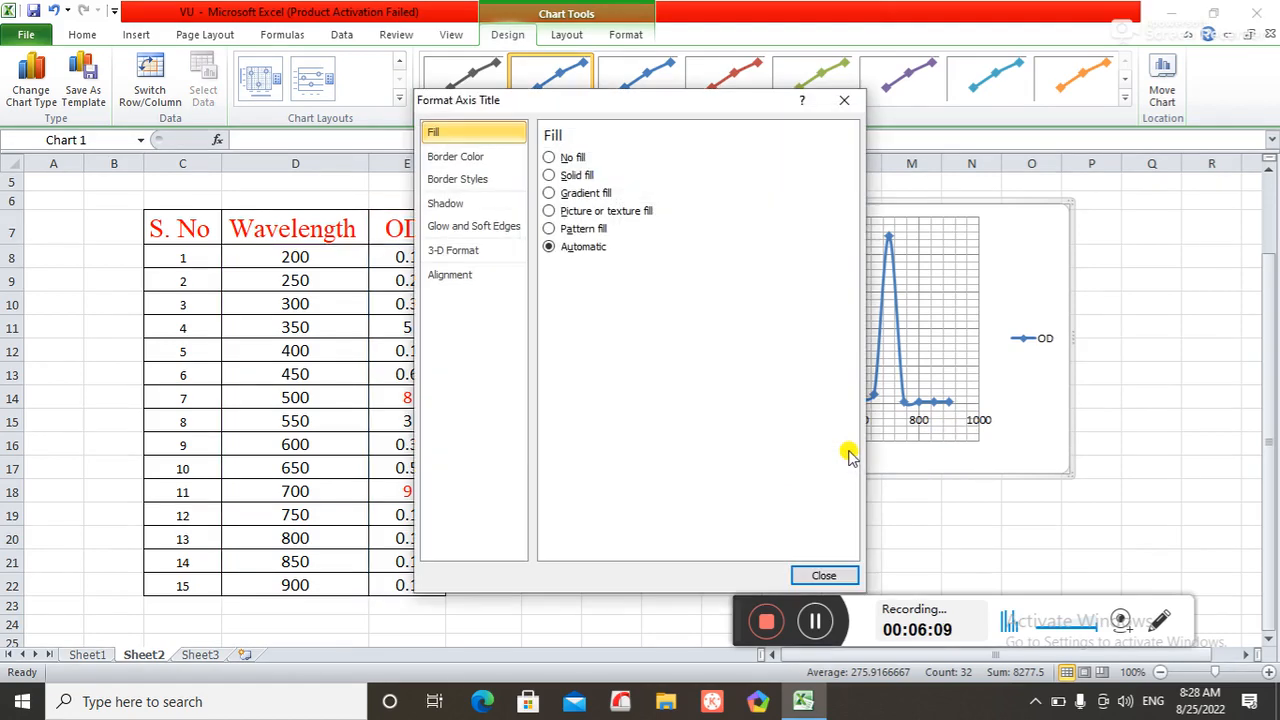
{"action": "left_click", "coordinate": [551, 176]}
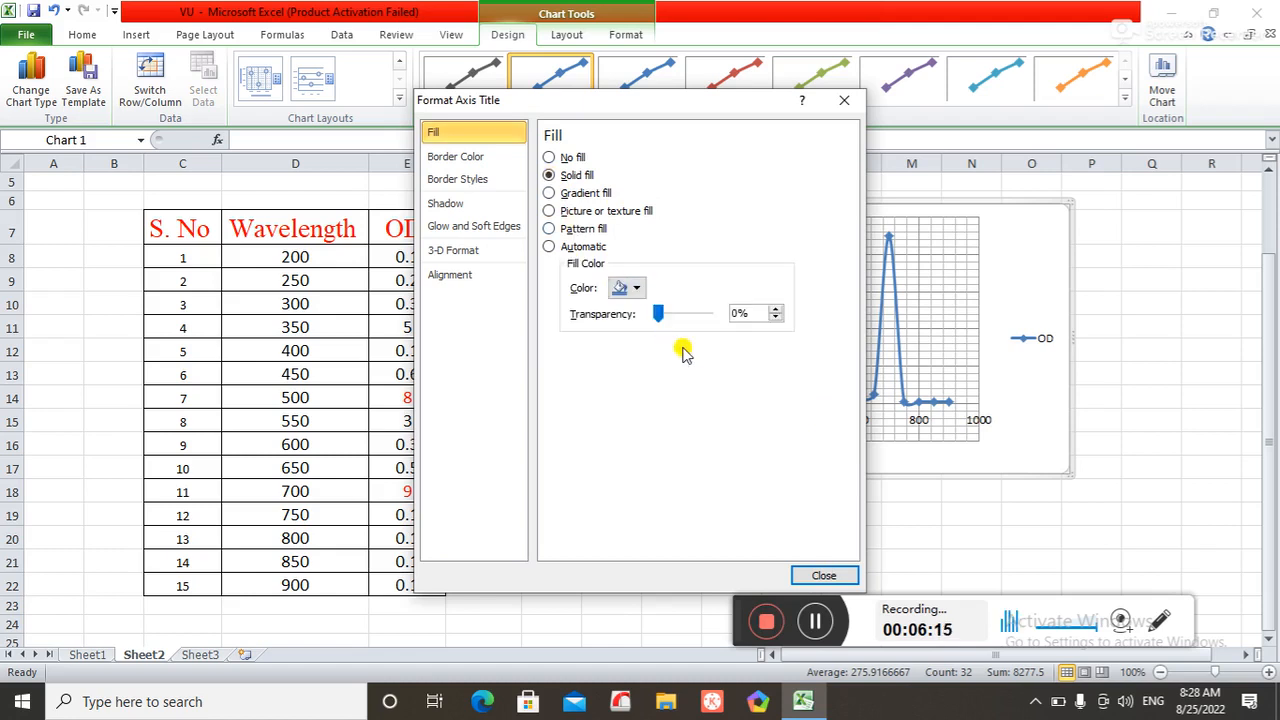
{"action": "left_click", "coordinate": [658, 314]}
{"action": "mouse_move", "coordinate": [659, 317]}
{"action": "left_mouse_down"}
{"action": "mouse_move", "coordinate": [710, 322]}
{"action": "mouse_move", "coordinate": [656, 322]}
{"action": "left_mouse_up"}
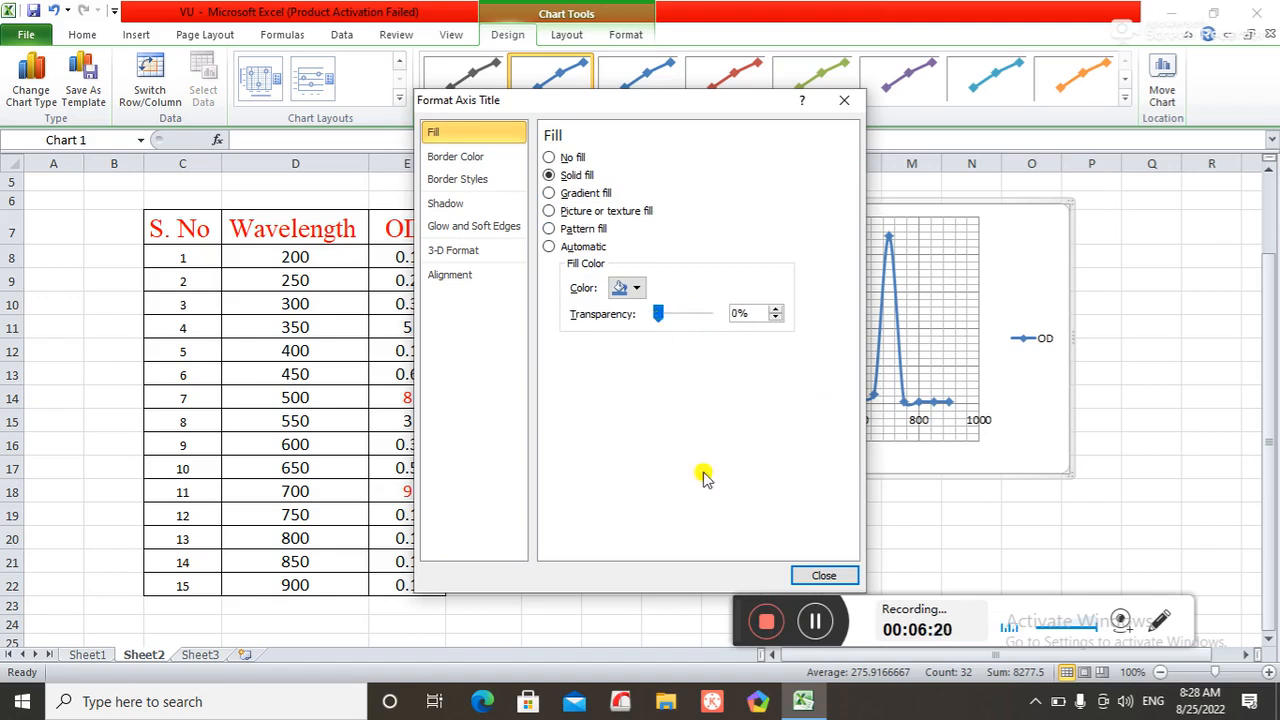
{"action": "left_click", "coordinate": [814, 574]}
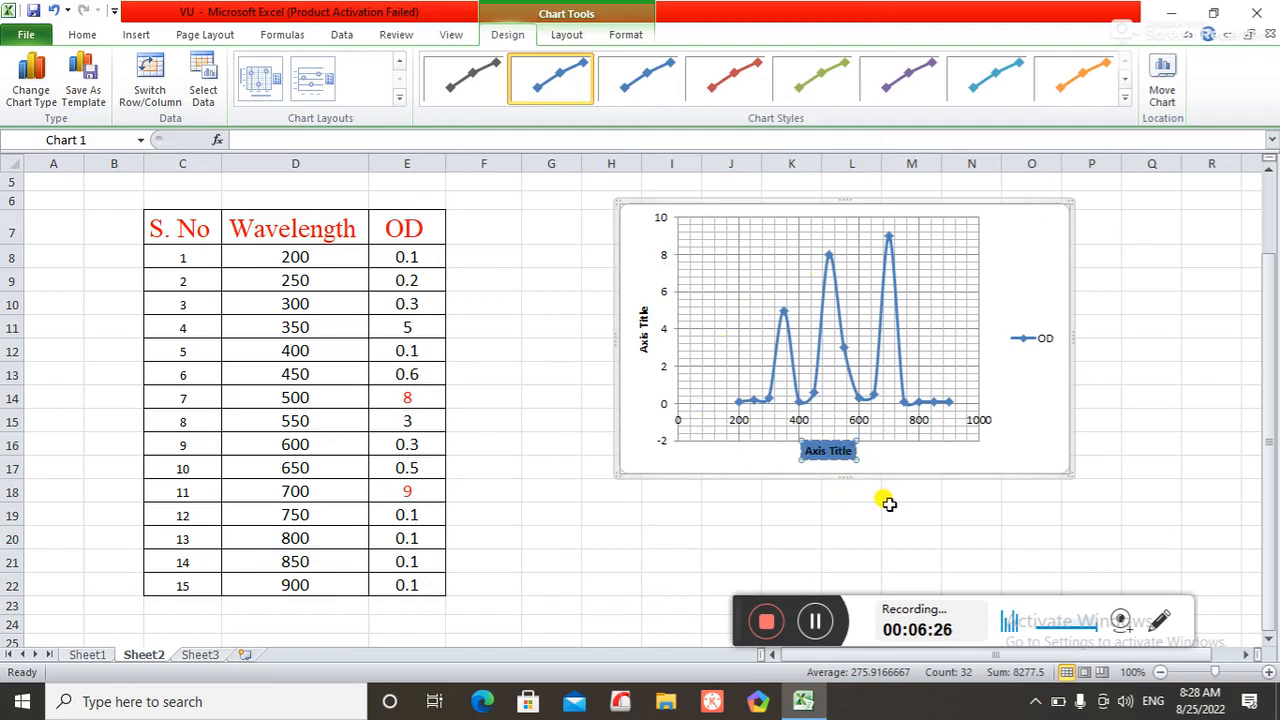
Step: Replace the horizontal axis title's text with "wl nm"
{"action": "key", "text": "BackSpace"}
{"action": "key", "text": "BackSpace"}
{"action": "key", "text": "BackSpace"}
{"action": "key", "text": "BackSpace"}
{"action": "key", "text": "BackSpace"}
{"action": "key", "text": "BackSpace"}
{"action": "key", "text": "BackSpace"}
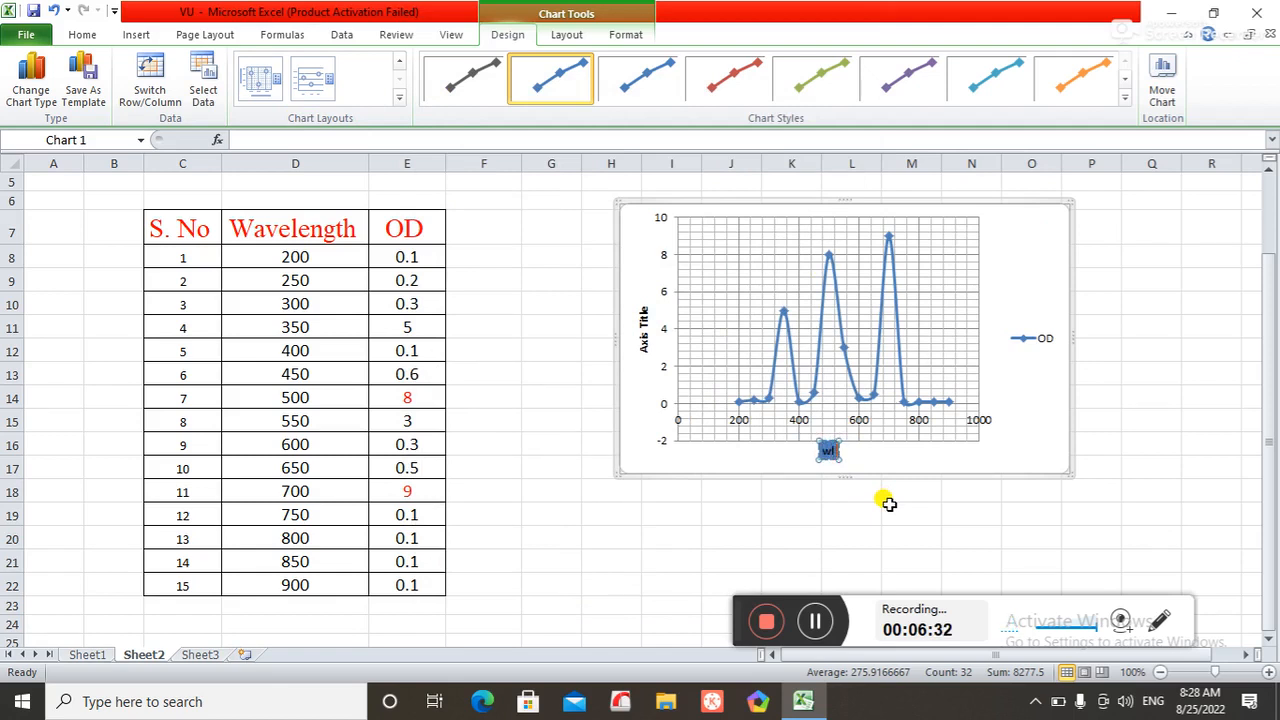
{"action": "type", "text": "wl nm"}
{"action": "left_click", "coordinate": [898, 458]}
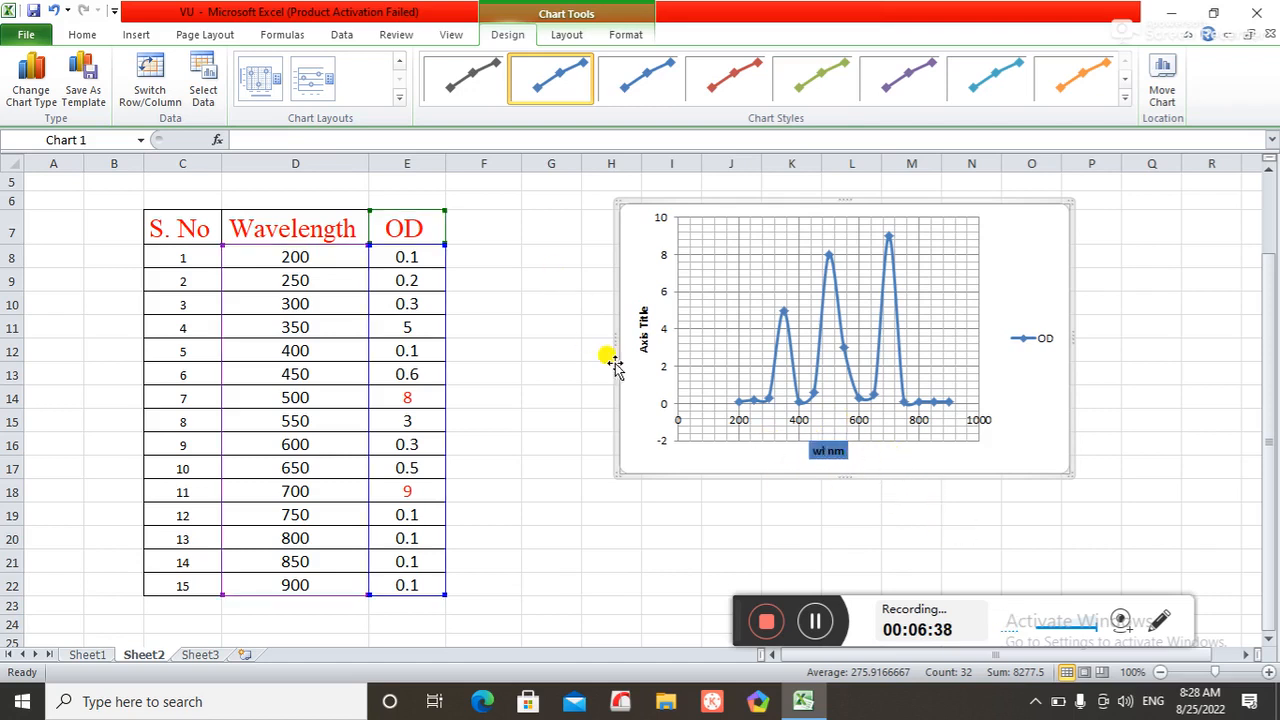
Step: Set the vertical axis title's fill to No fill
{"action": "double_click", "coordinate": [641, 325]}
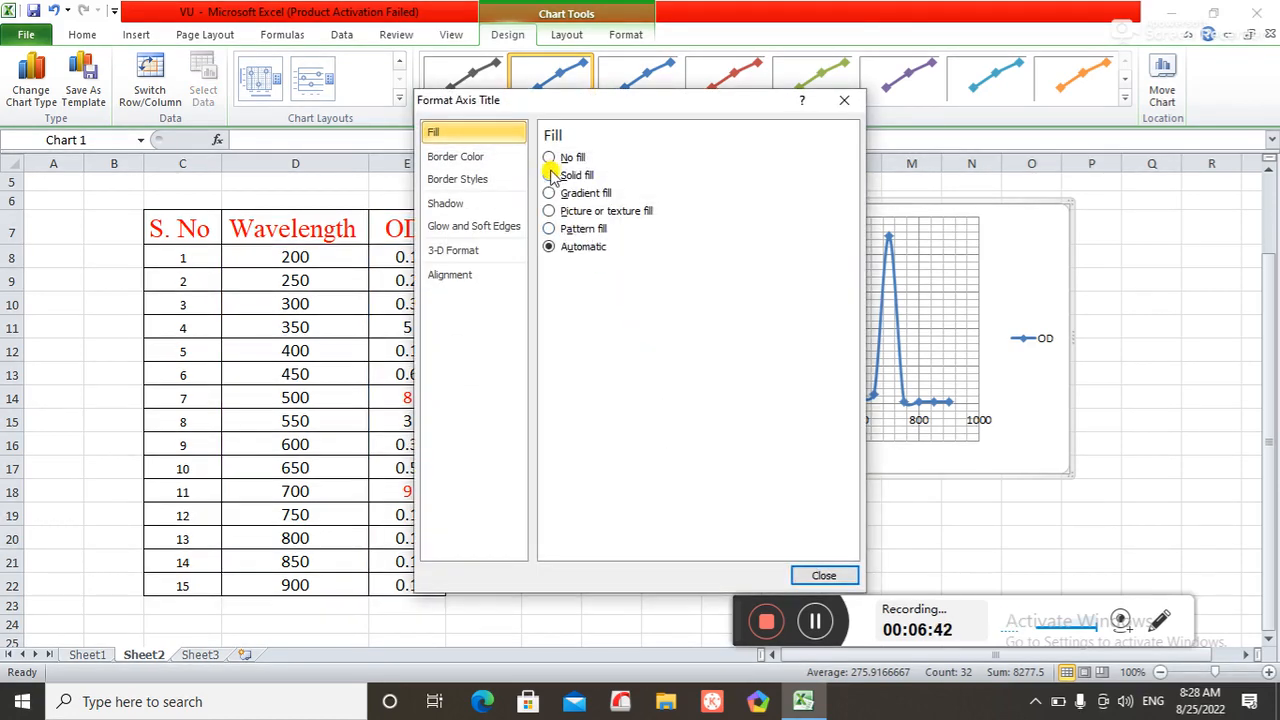
{"action": "left_click", "coordinate": [551, 160]}
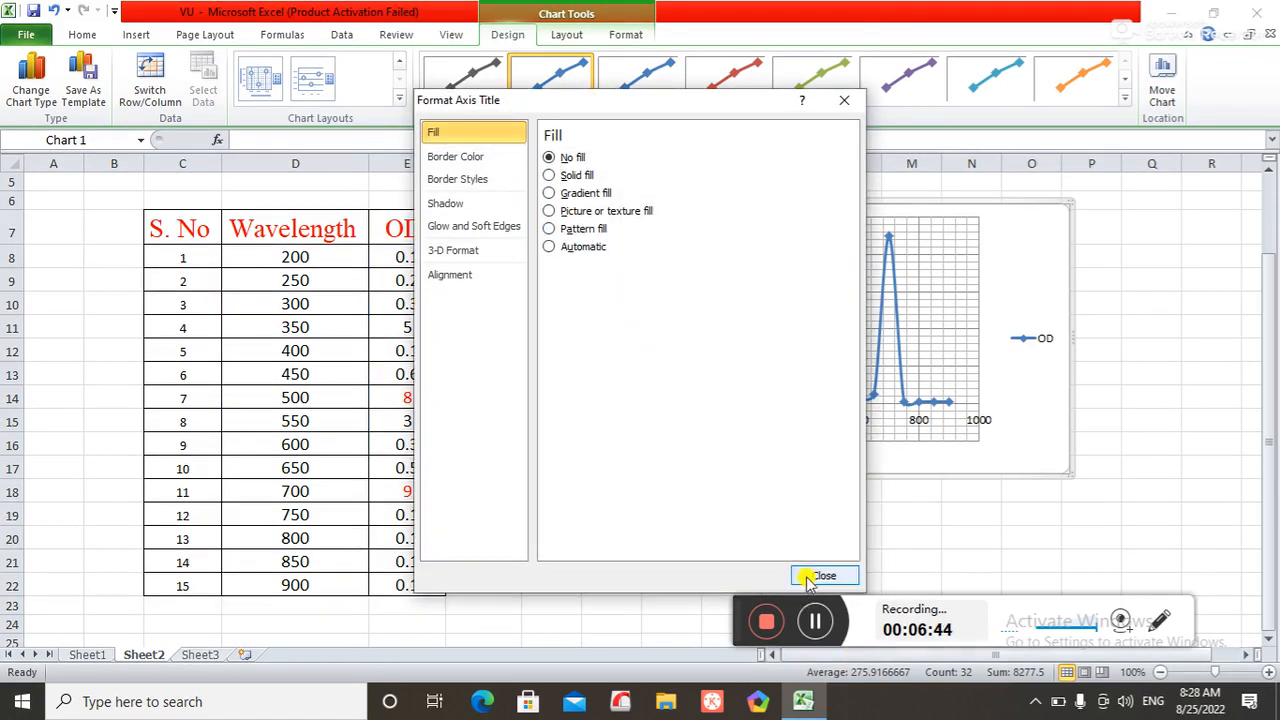
{"action": "left_click", "coordinate": [822, 575]}
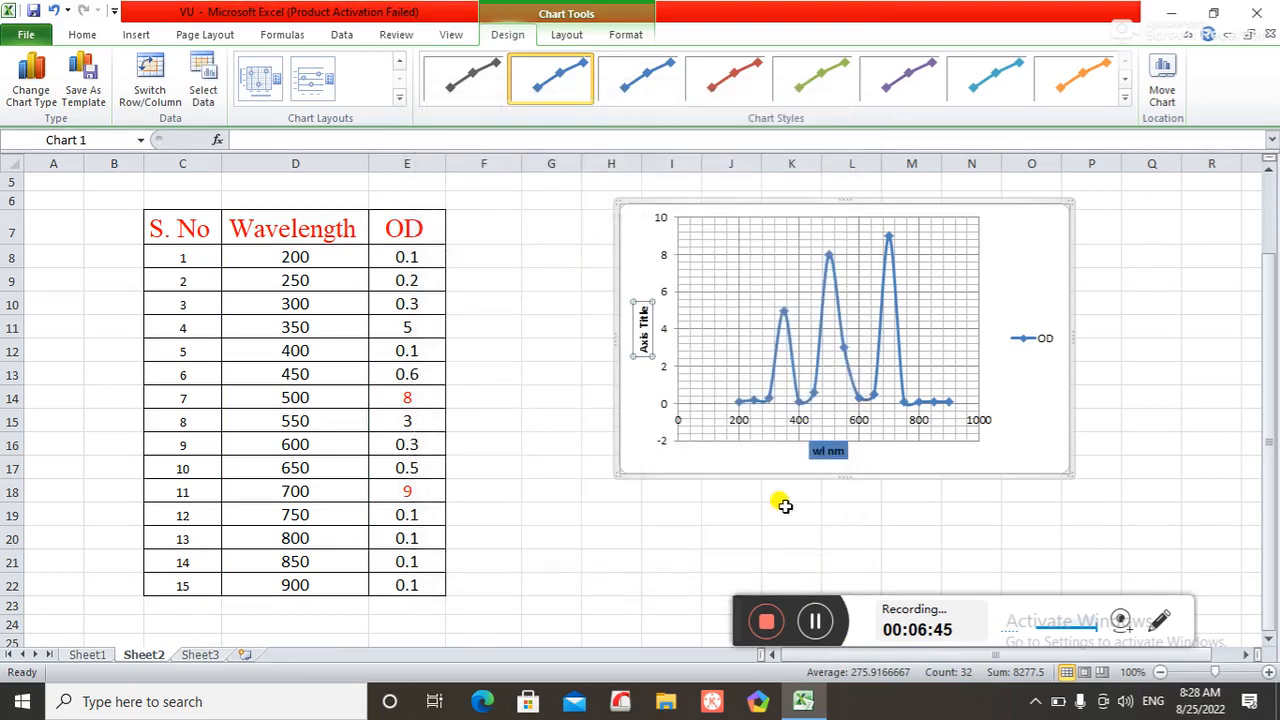
Step: Replace the vertical axis title's text with "od"
{"action": "left_click", "coordinate": [641, 315]}
{"action": "key", "text": "BackSpace"}
{"action": "key", "text": "BackSpace"}
{"action": "key", "text": "BackSpace"}
{"action": "key", "text": "BackSpace"}
{"action": "key", "text": "BackSpace"}
{"action": "key", "text": "BackSpace"}
{"action": "key", "text": "BackSpace"}
{"action": "key", "text": "BackSpace"}
{"action": "key", "text": "BackSpace"}
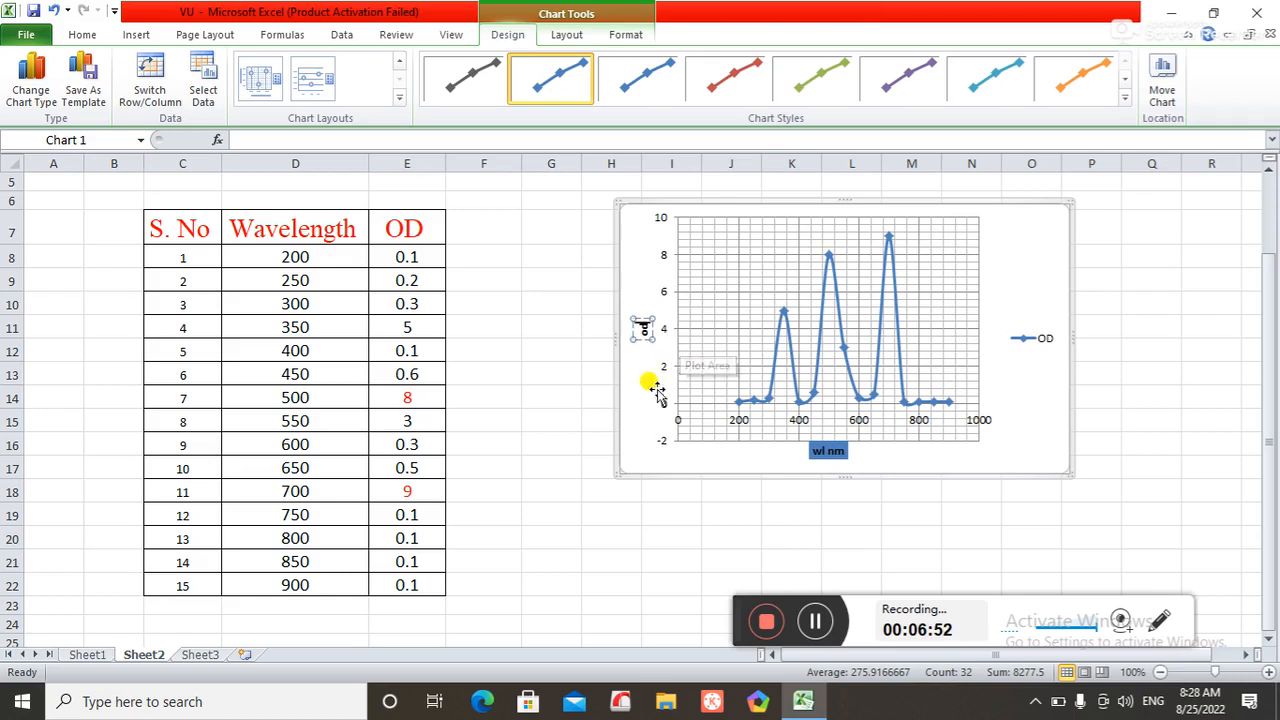
{"action": "left_click", "coordinate": [646, 378]}
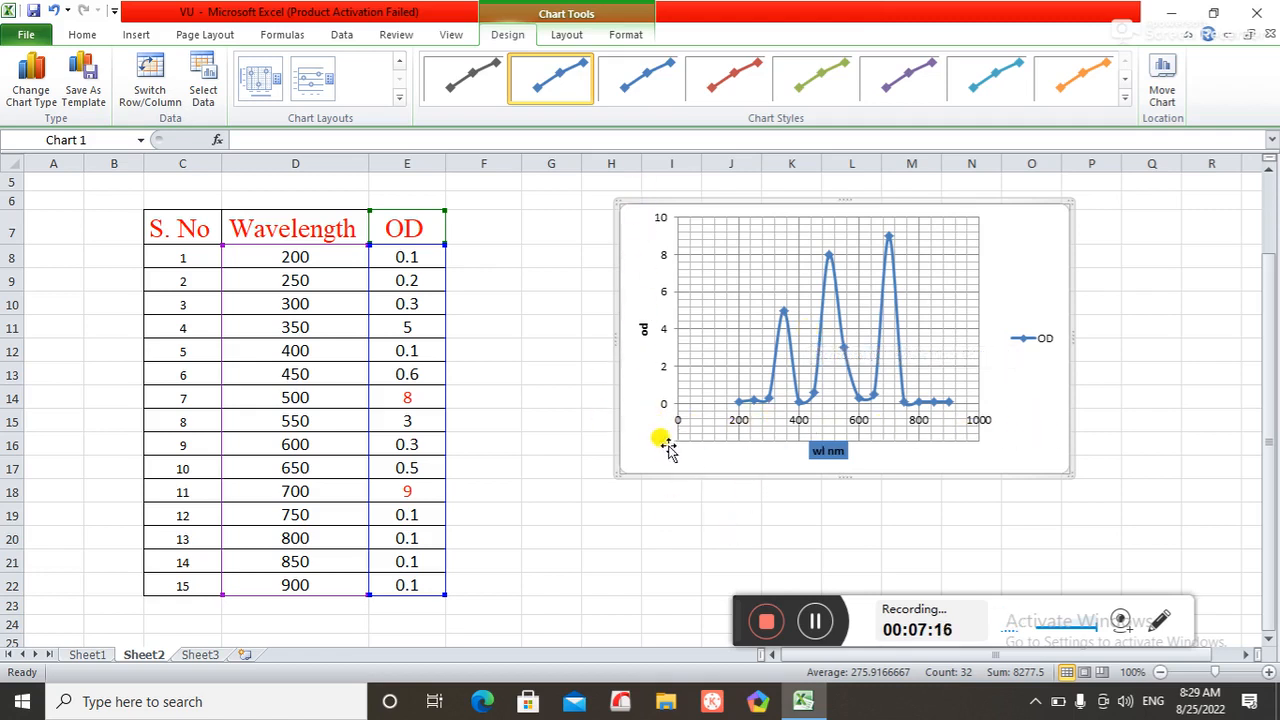
Step: Set the line width of the OD data series to 1.2 pt
{"action": "mouse_move", "coordinate": [785, 315]}
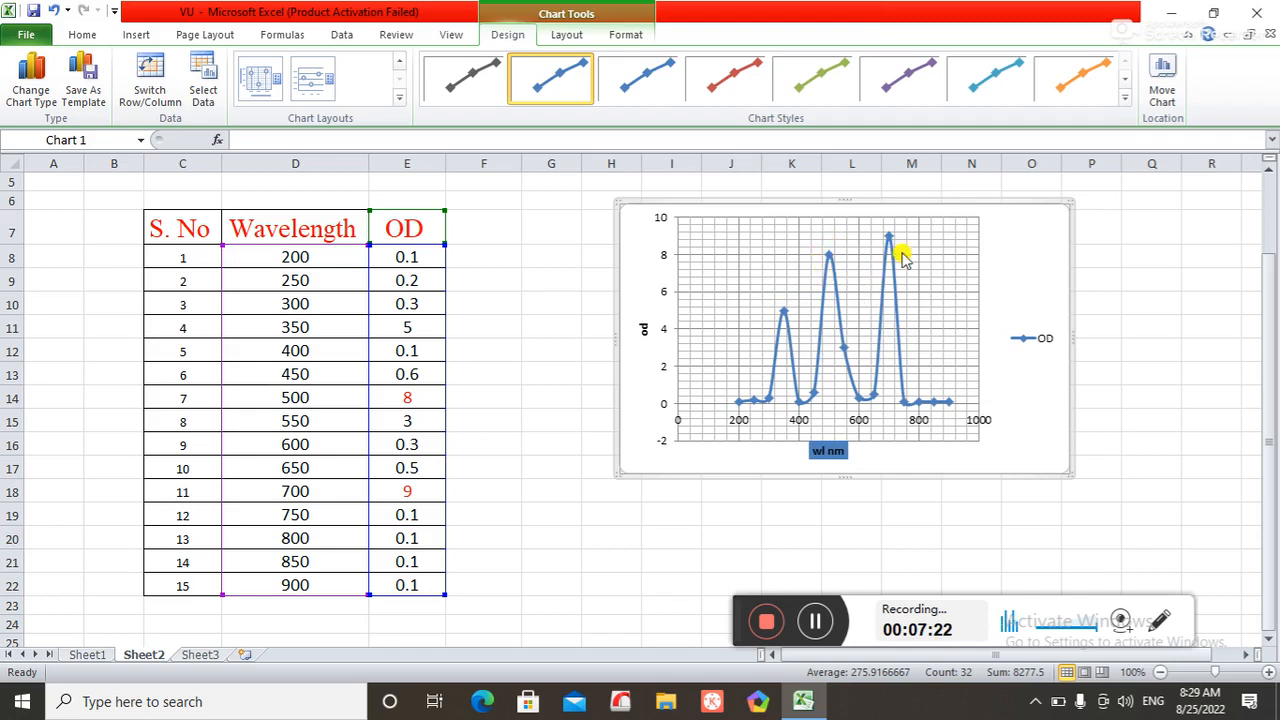
{"action": "mouse_move", "coordinate": [829, 260]}
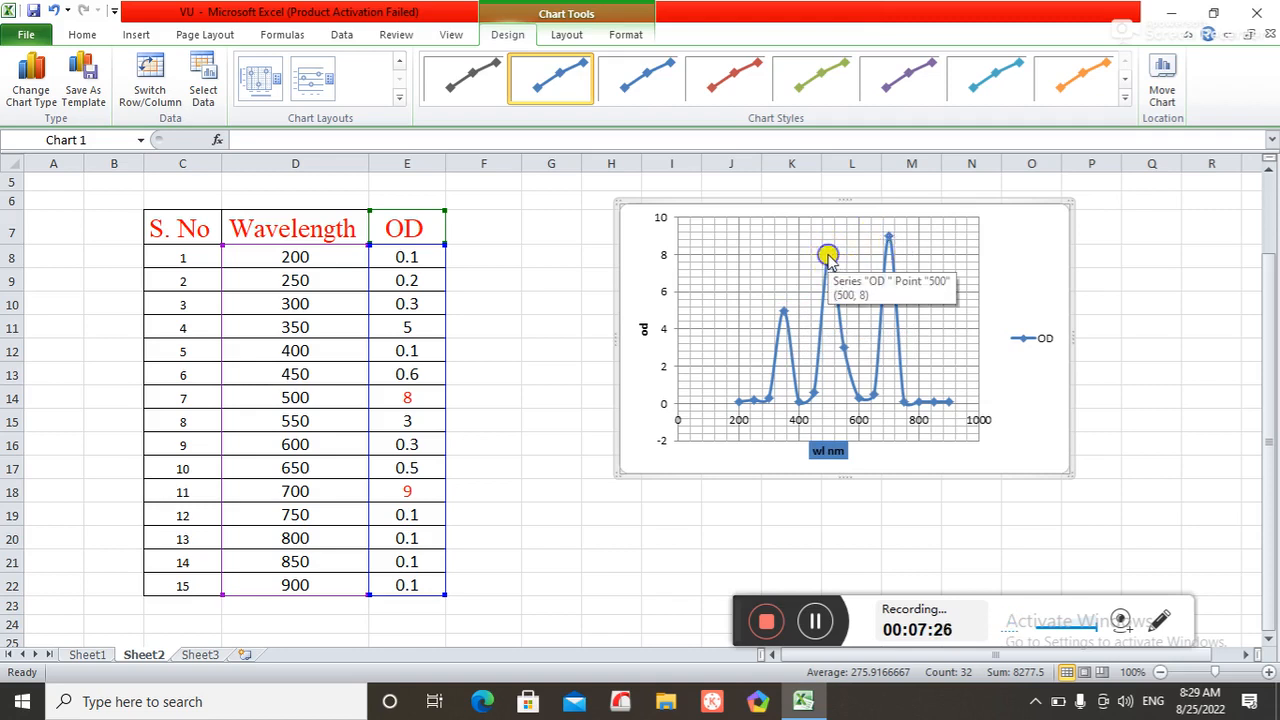
{"action": "right_click", "coordinate": [829, 258]}
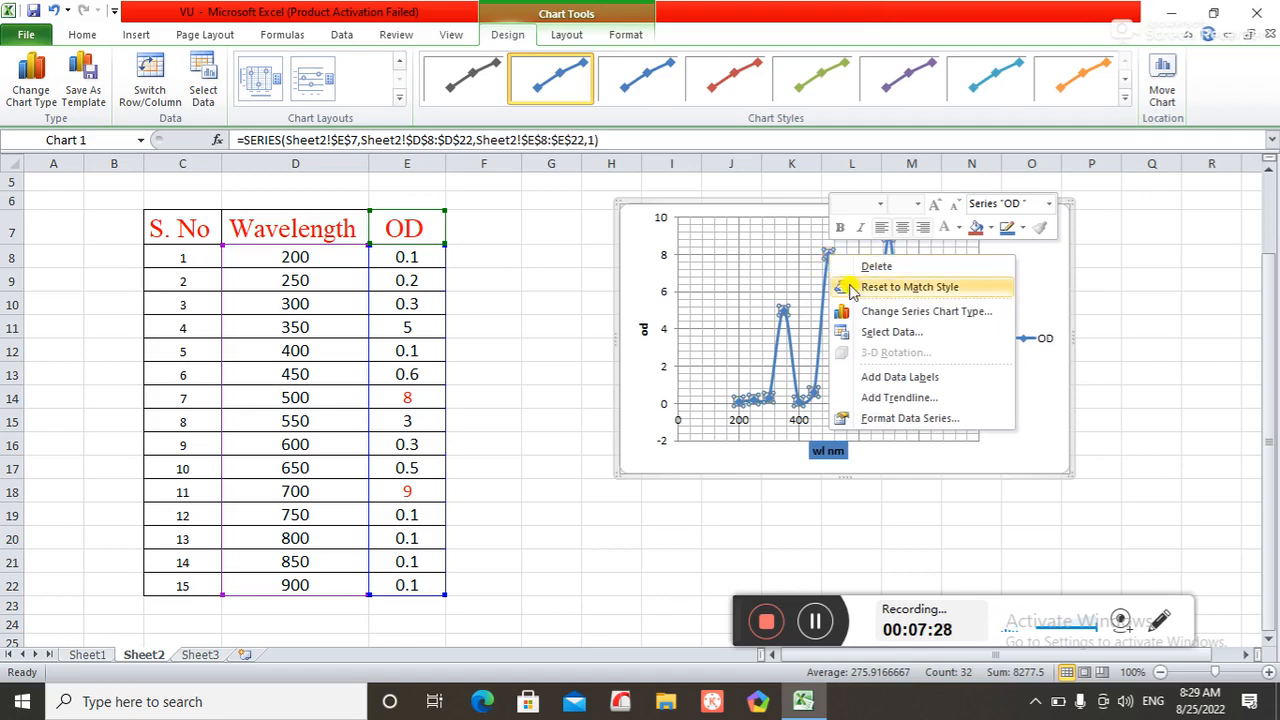
{"action": "left_click", "coordinate": [910, 420]}
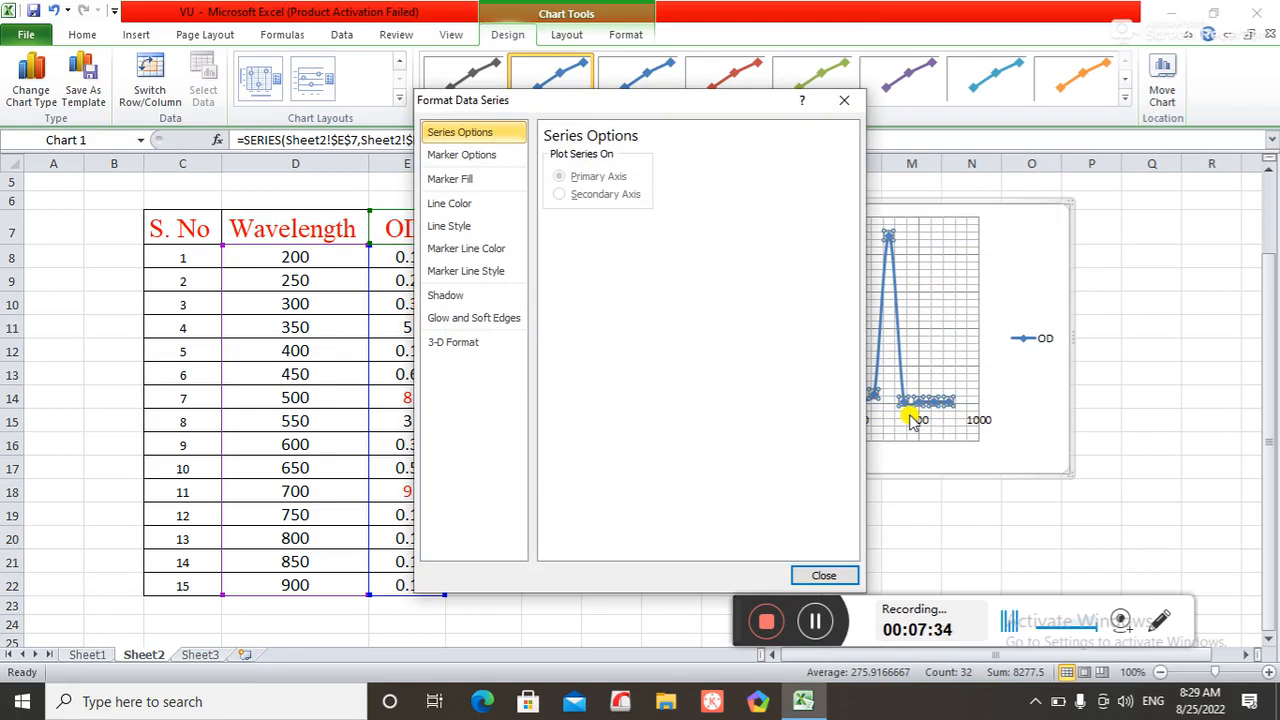
{"action": "left_click", "coordinate": [466, 229]}
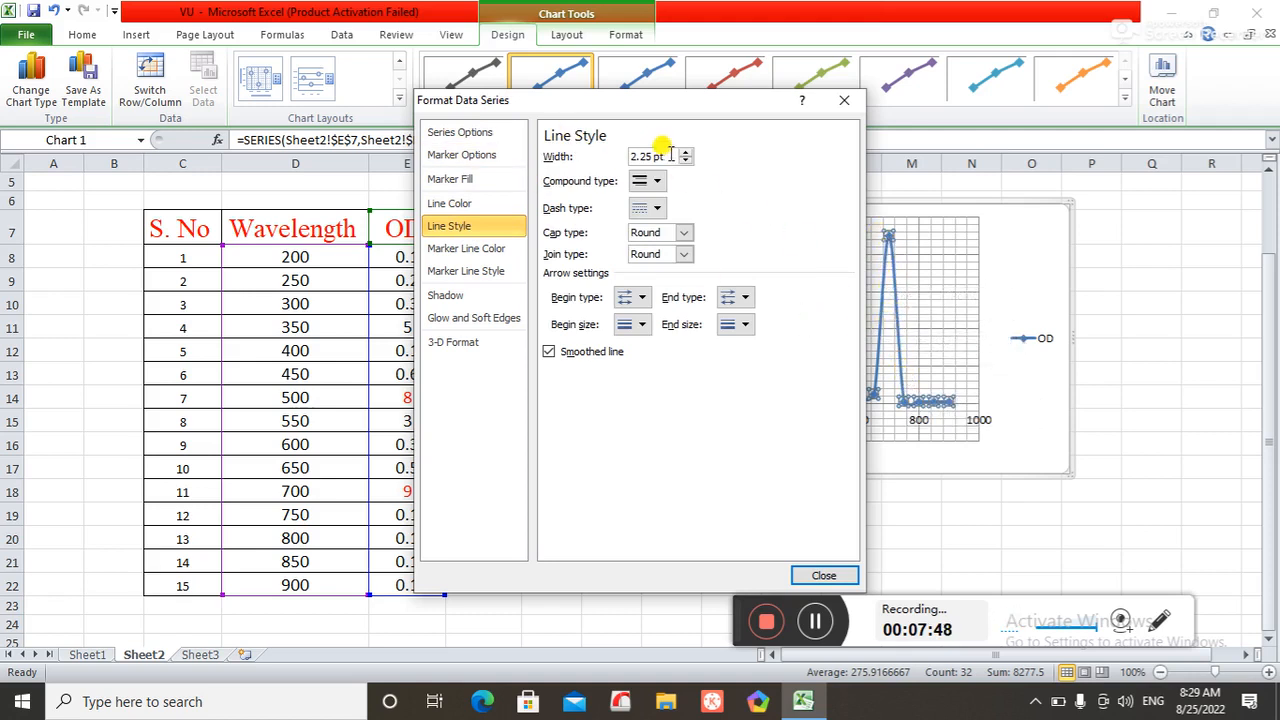
{"action": "left_click_drag", "start_coordinate": [664, 155], "coordinate": [600, 152]}
{"action": "type", "text": "1"}
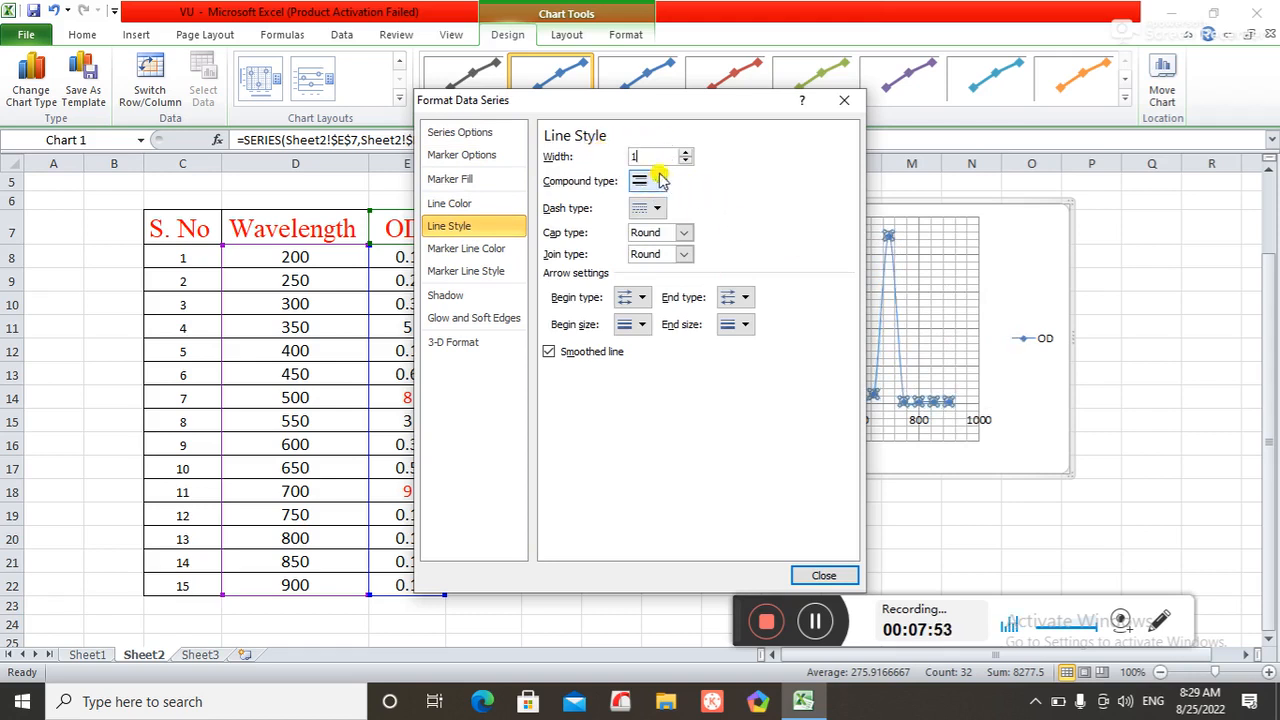
{"action": "type", "text": ".5"}
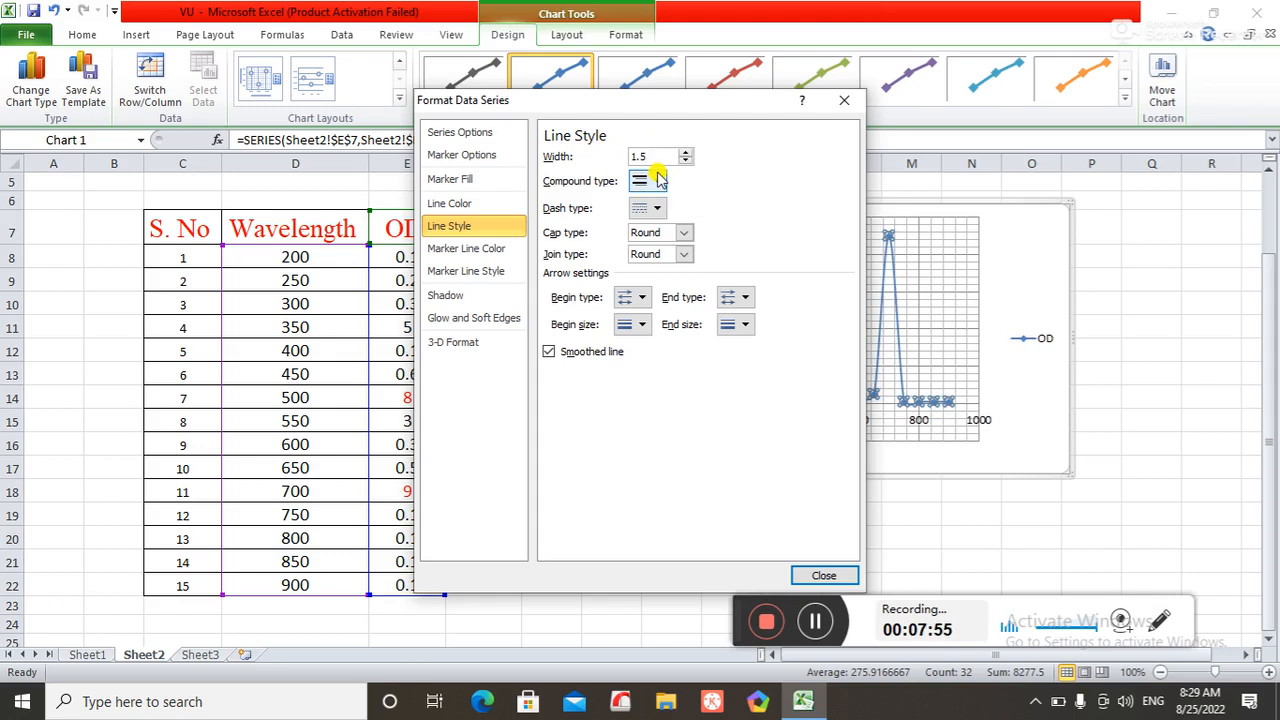
{"action": "key", "text": "BackSpace"}
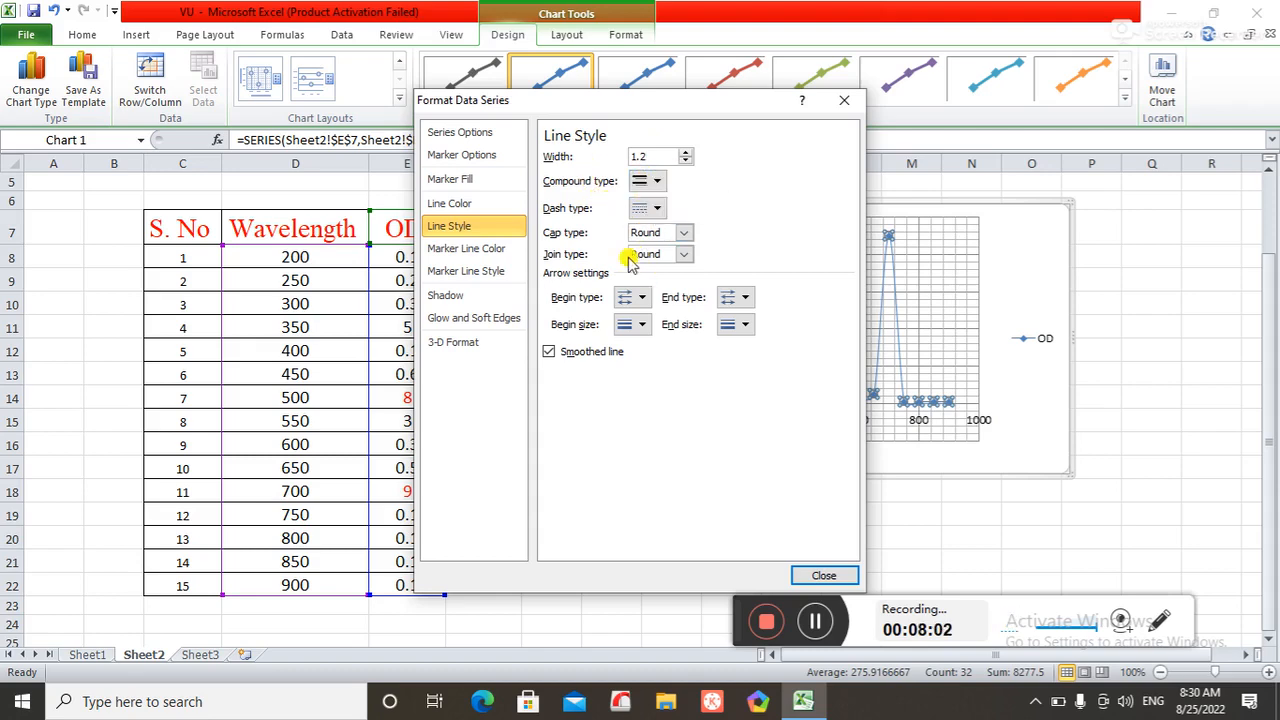
Step: Change the OD series markers to the built-in short dash type with size 2
{"action": "left_click", "coordinate": [458, 156]}
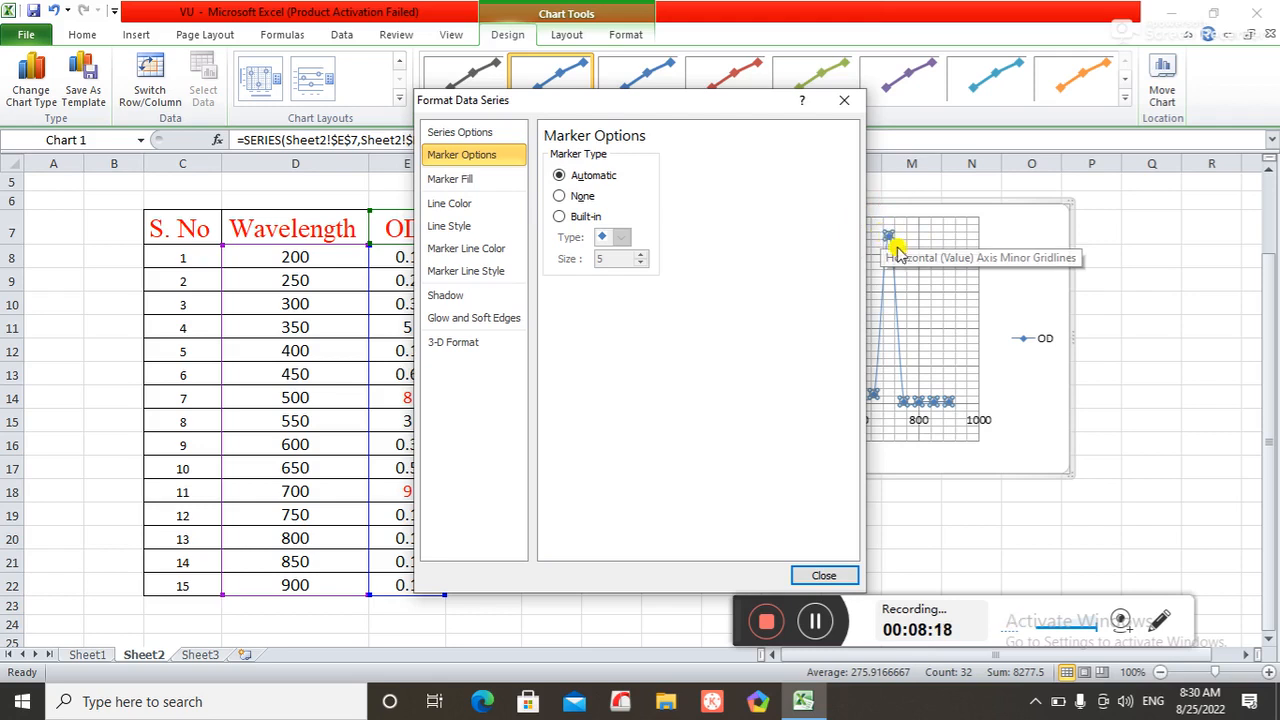
{"action": "left_click", "coordinate": [558, 219]}
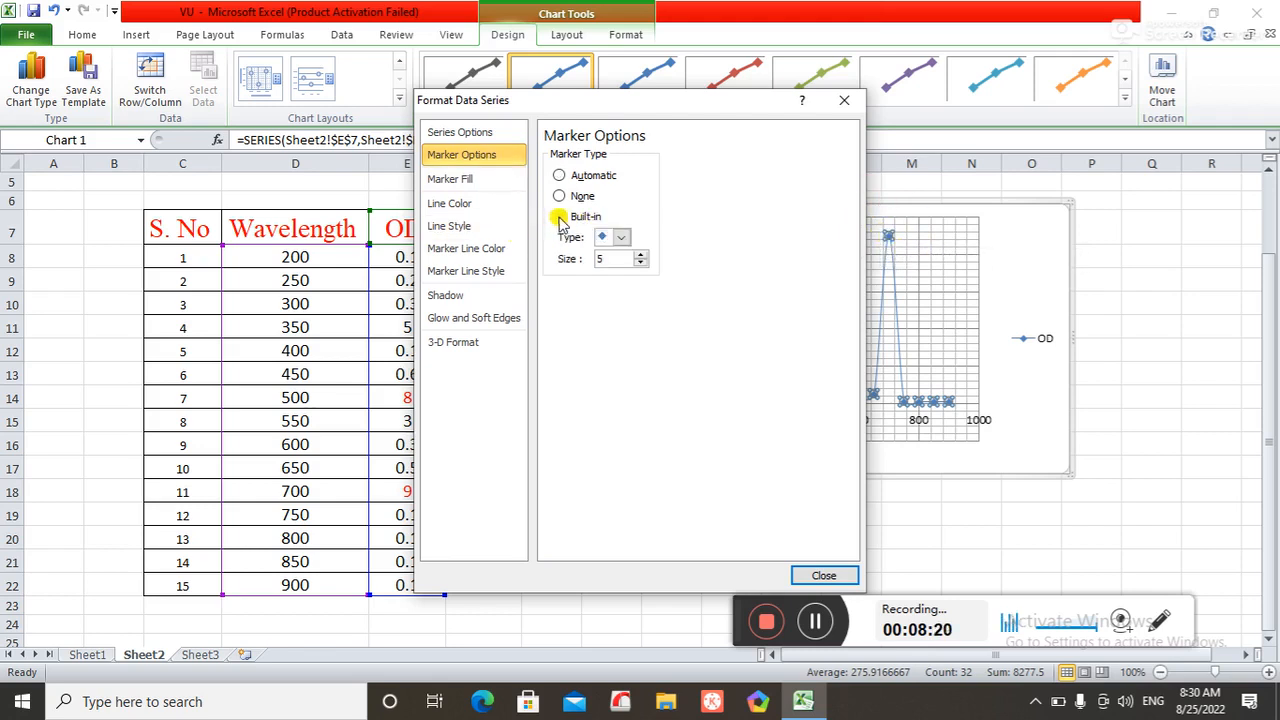
{"action": "left_click", "coordinate": [621, 238]}
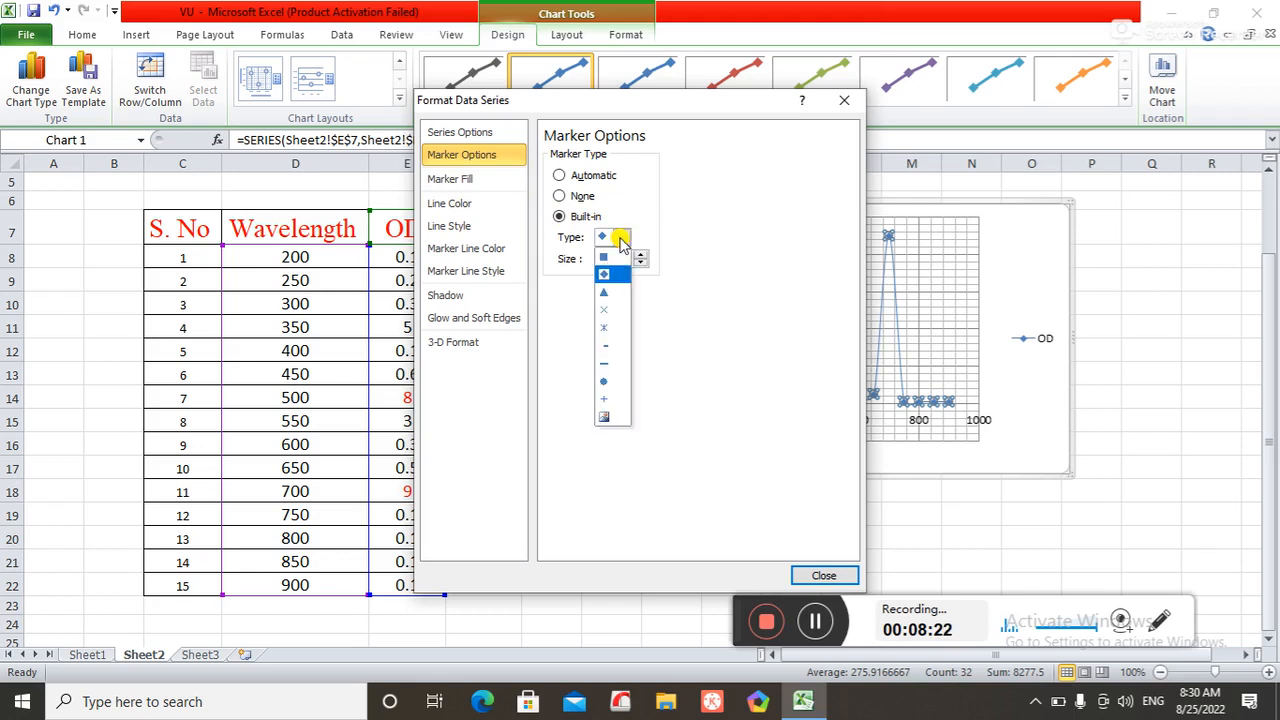
{"action": "left_click", "coordinate": [618, 347]}
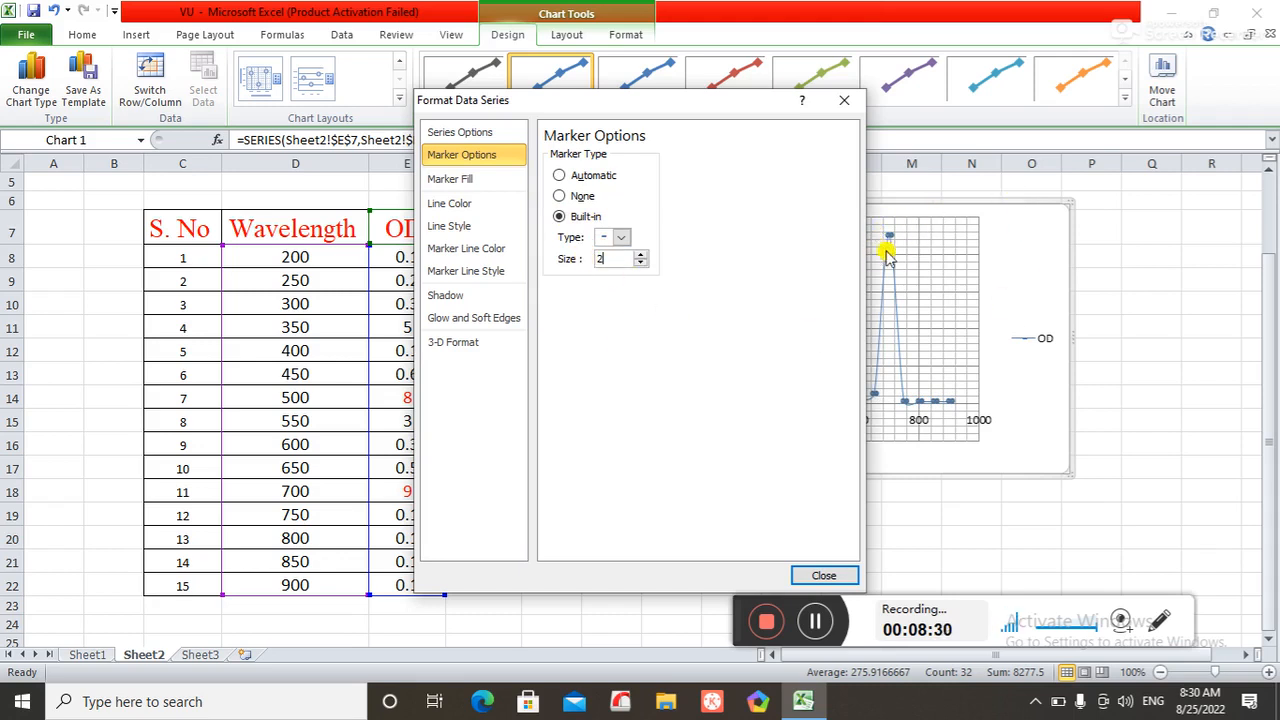
Step: Set the marker line color of the OD series to No line
{"action": "left_click", "coordinate": [460, 229]}
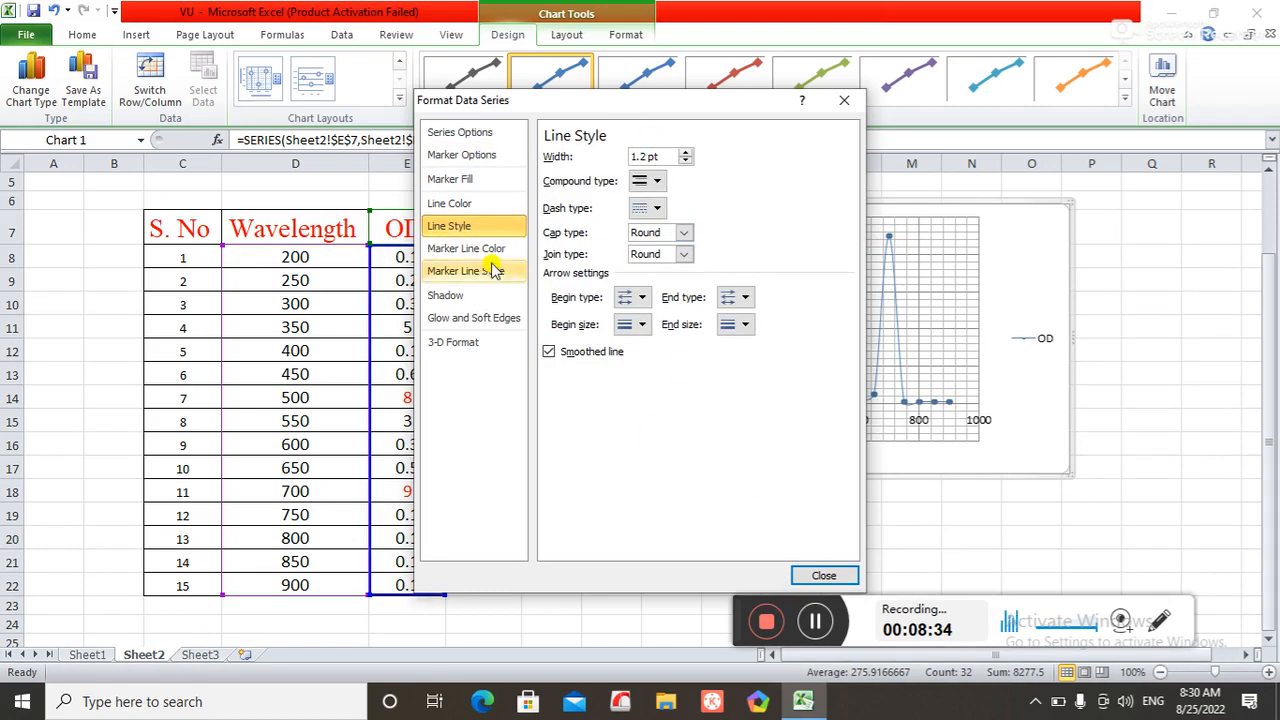
{"action": "left_click", "coordinate": [434, 252]}
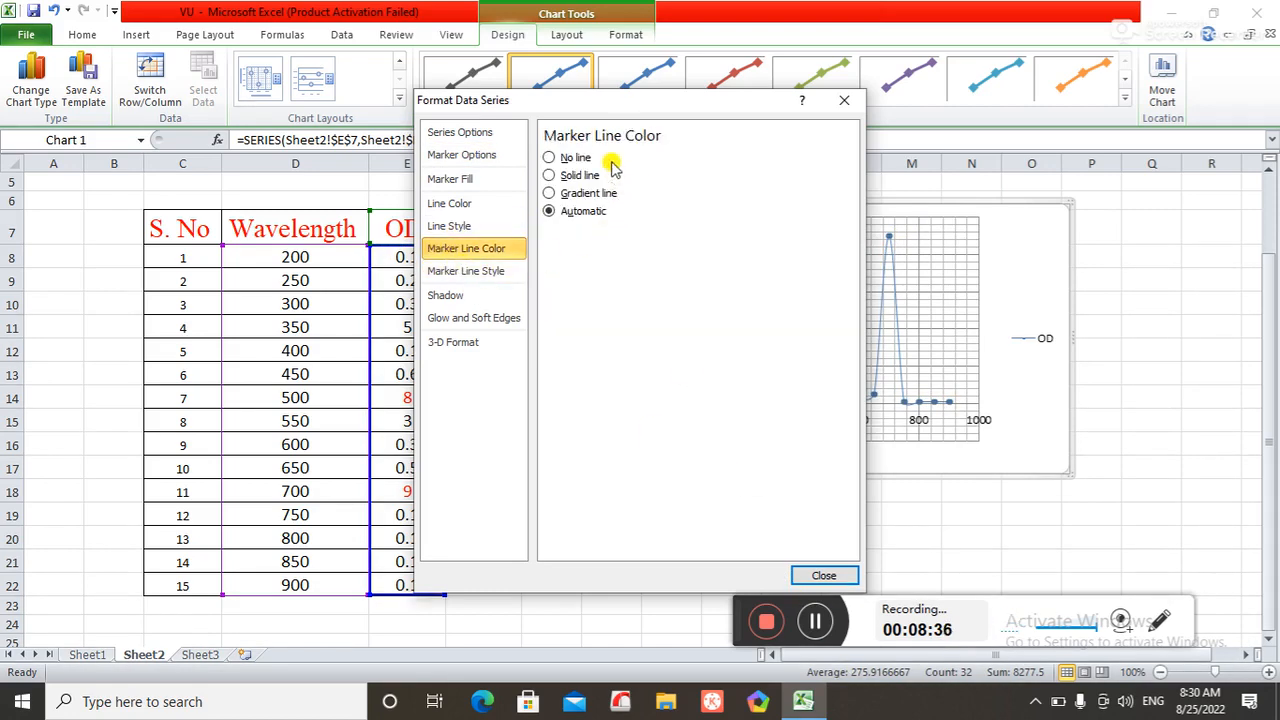
{"action": "left_click", "coordinate": [550, 175]}
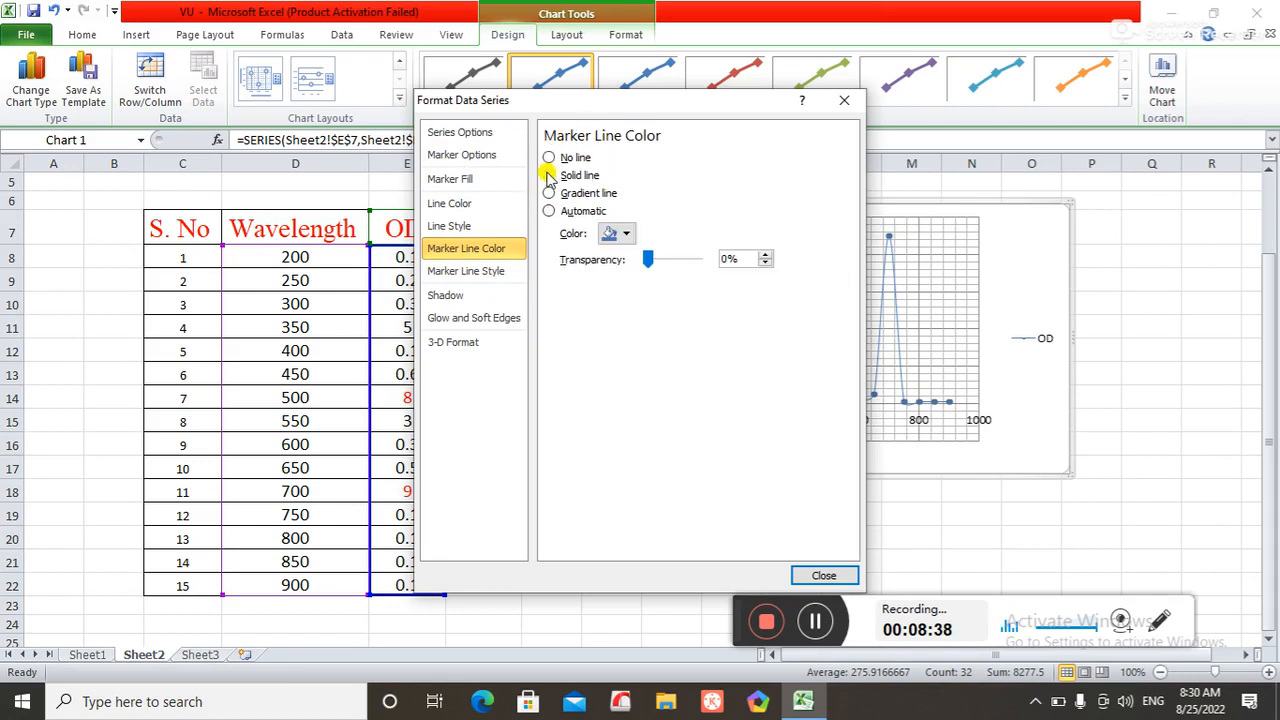
{"action": "left_click", "coordinate": [553, 158]}
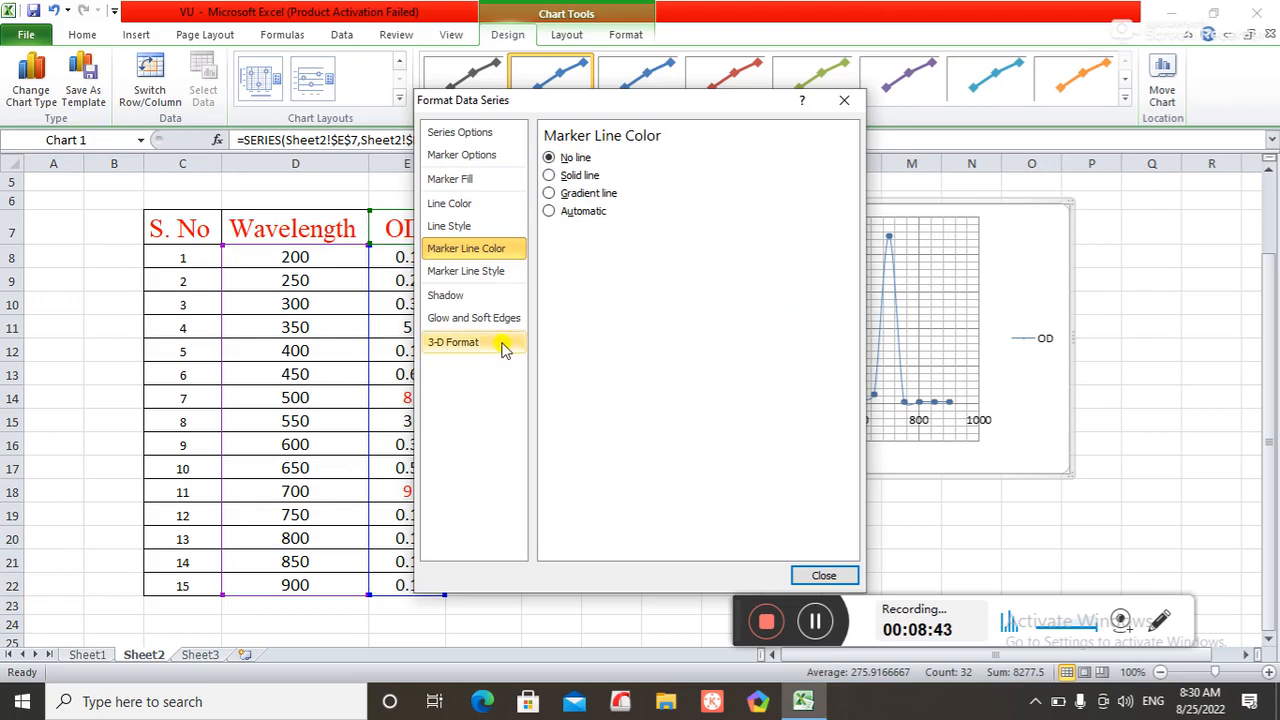
Step: Review the OD series' shadow, line color, line style, marker line and marker option settings
{"action": "left_click", "coordinate": [463, 297]}
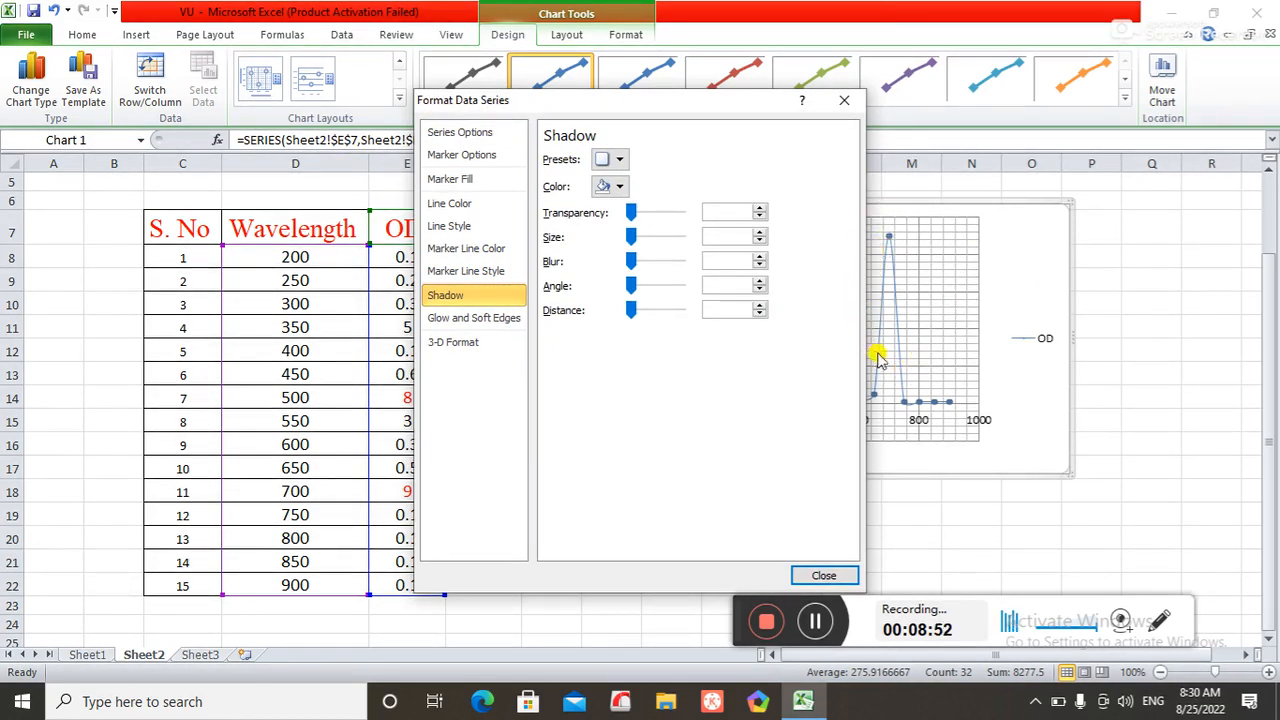
{"action": "left_click_drag", "start_coordinate": [709, 106], "coordinate": [314, 104]}
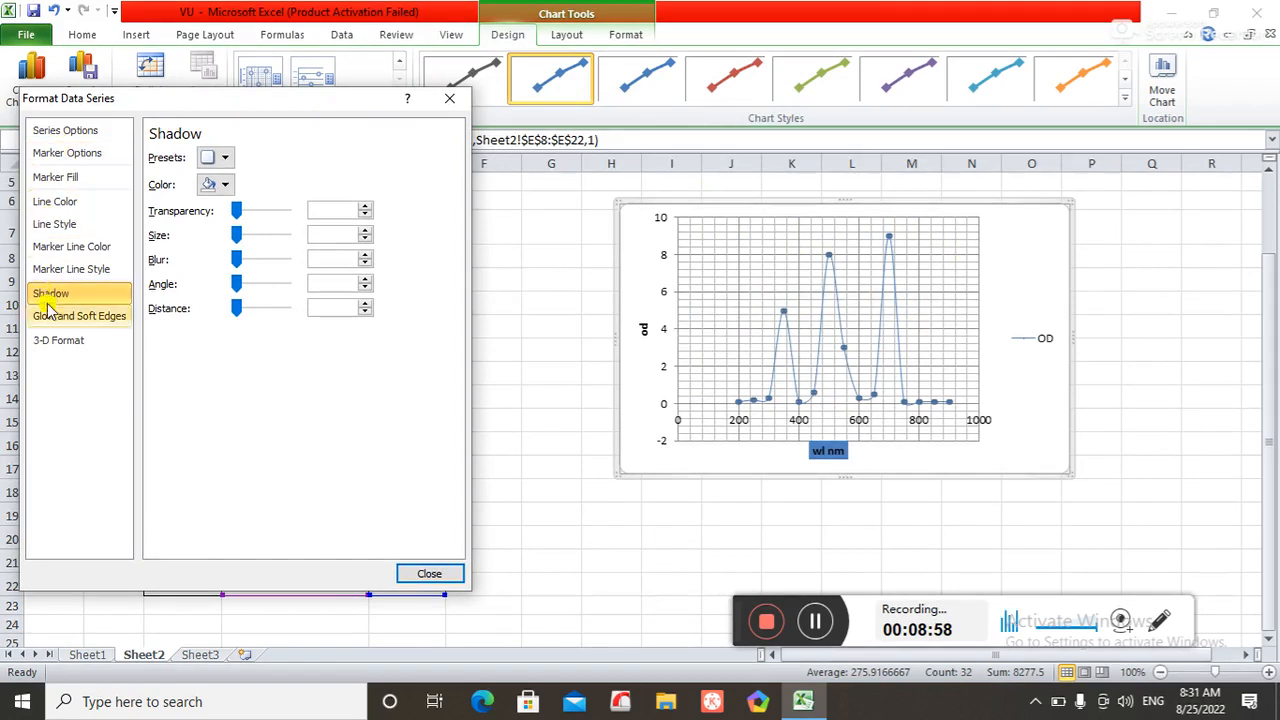
{"action": "left_click", "coordinate": [75, 202]}
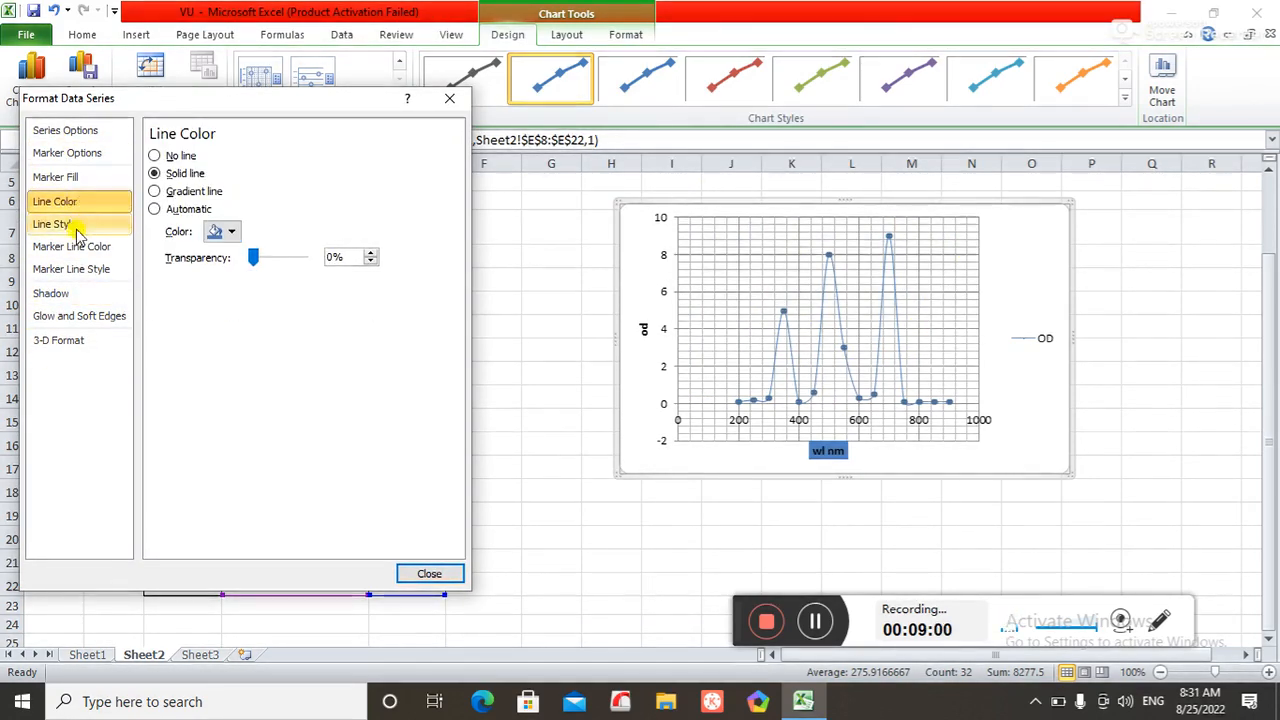
{"action": "left_click", "coordinate": [77, 227]}
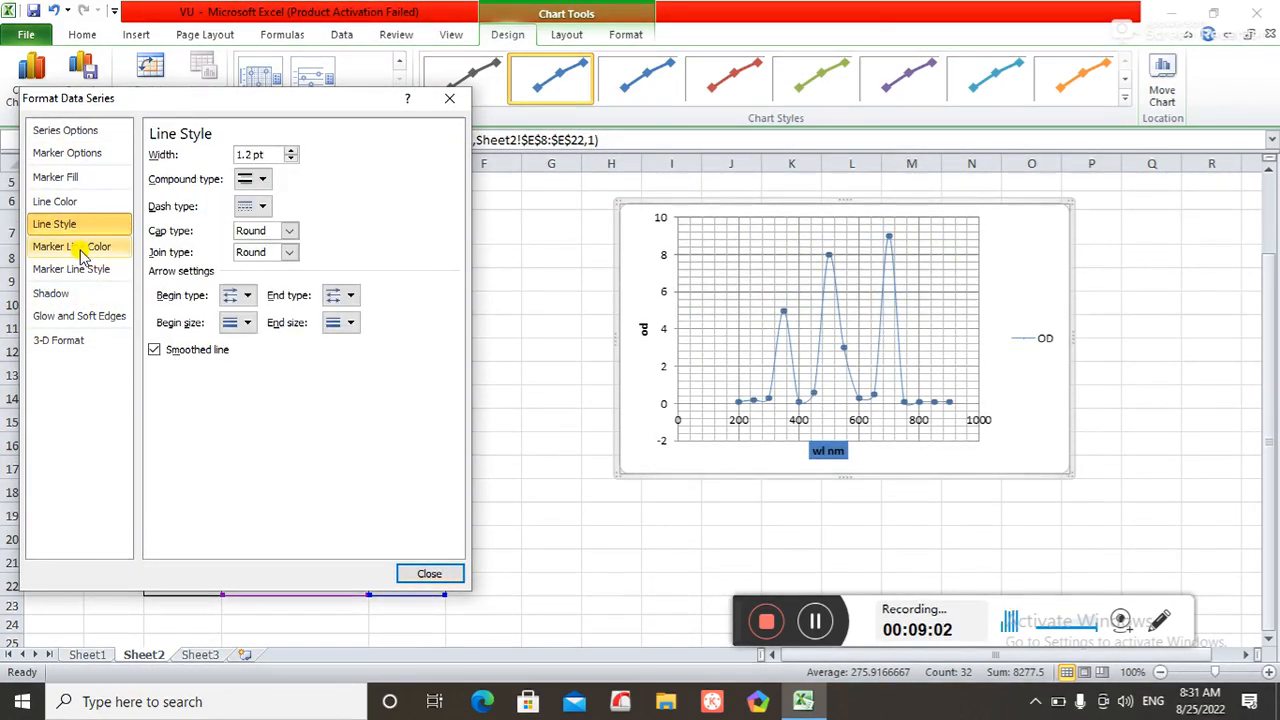
{"action": "left_click", "coordinate": [80, 250]}
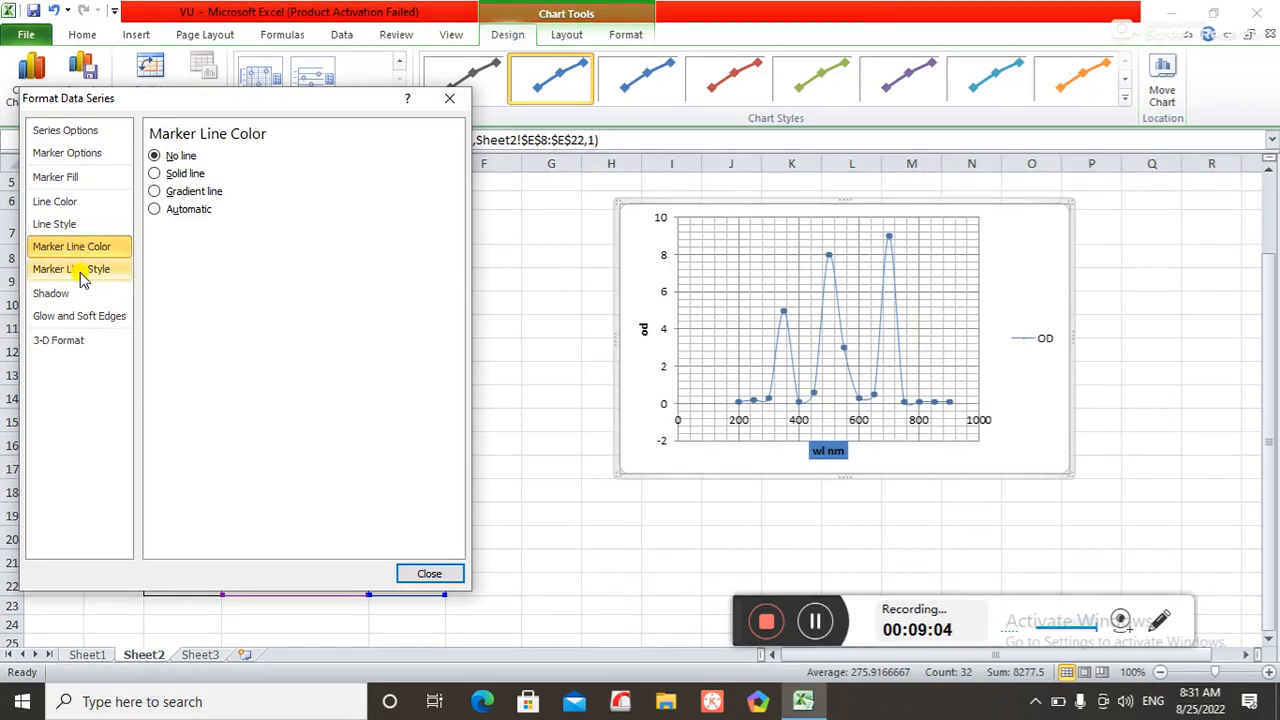
{"action": "left_click", "coordinate": [81, 272]}
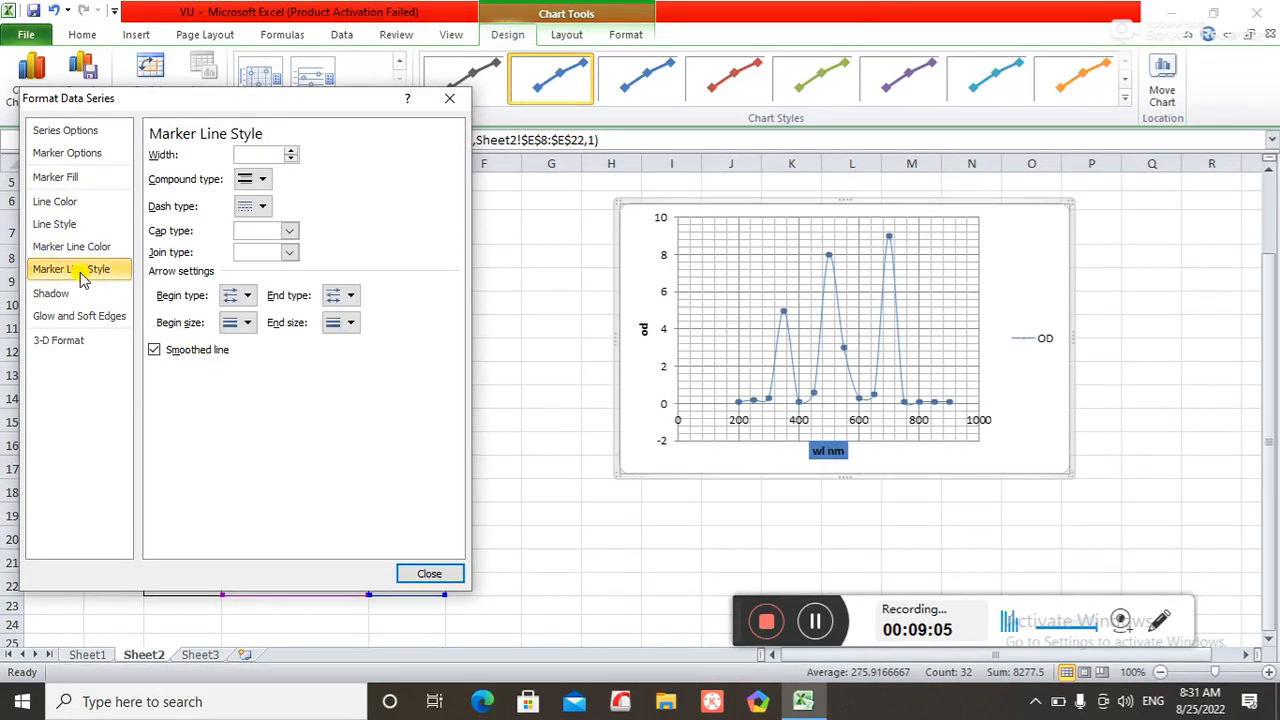
{"action": "left_click", "coordinate": [89, 160]}
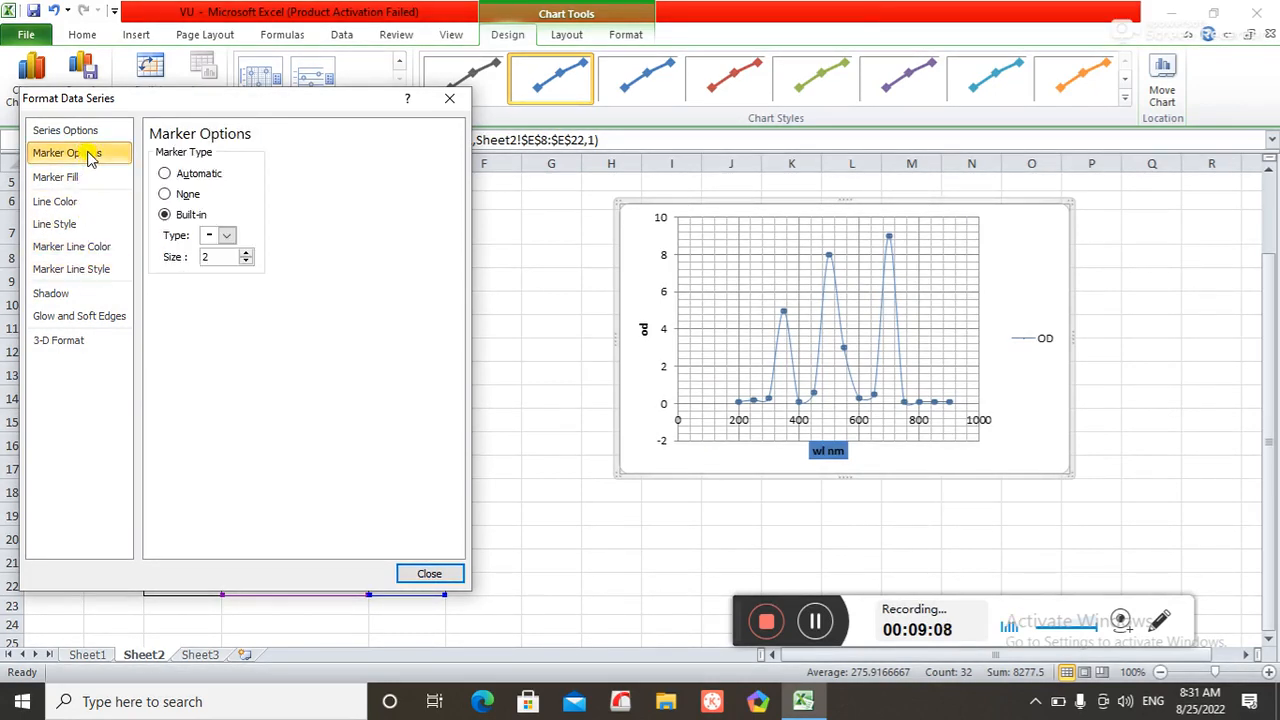
{"action": "left_click", "coordinate": [62, 224]}
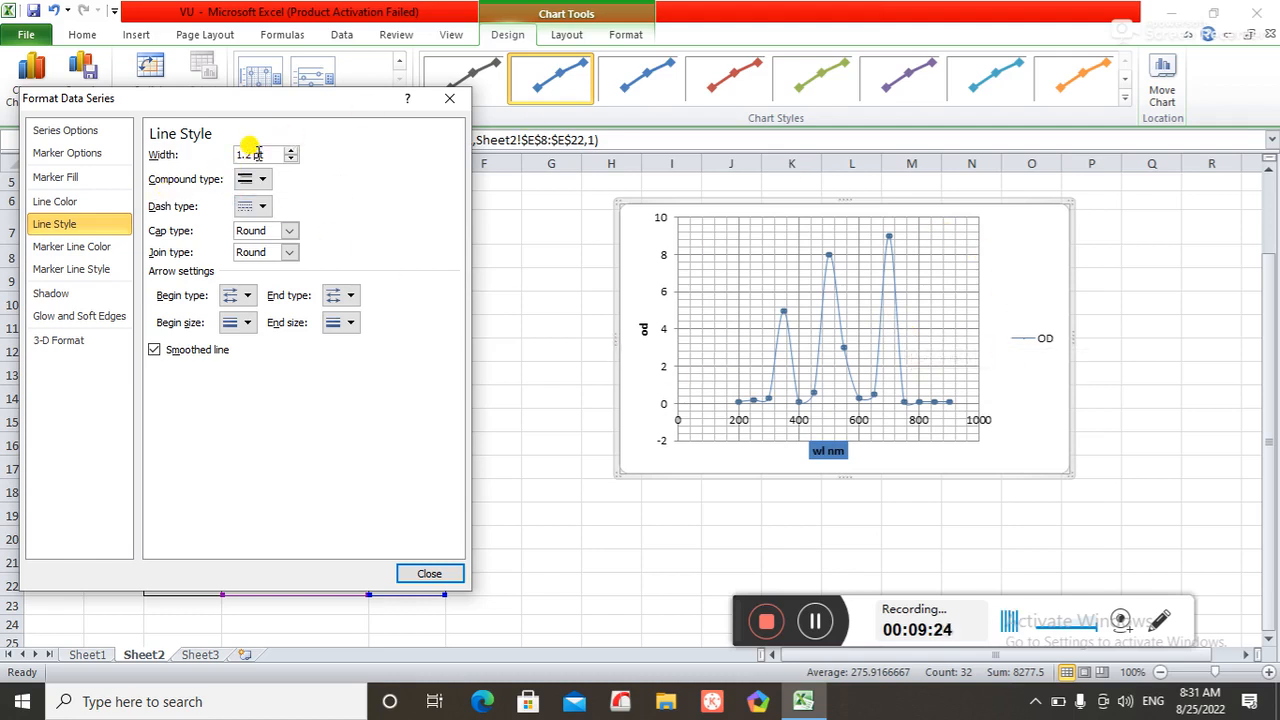
{"action": "left_click", "coordinate": [432, 575]}
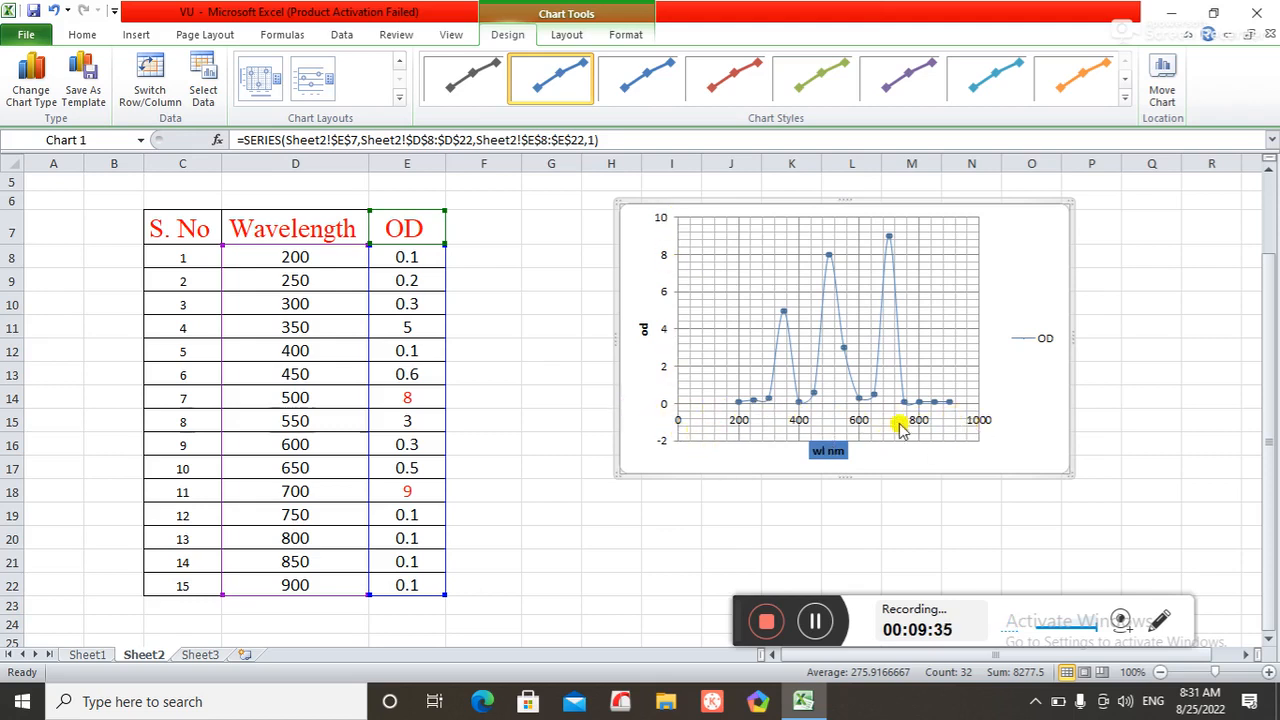
Step: Change the horizontal axis's minimum, maximum, major unit and minor unit from automatic to fixed
{"action": "right_click", "coordinate": [738, 422]}
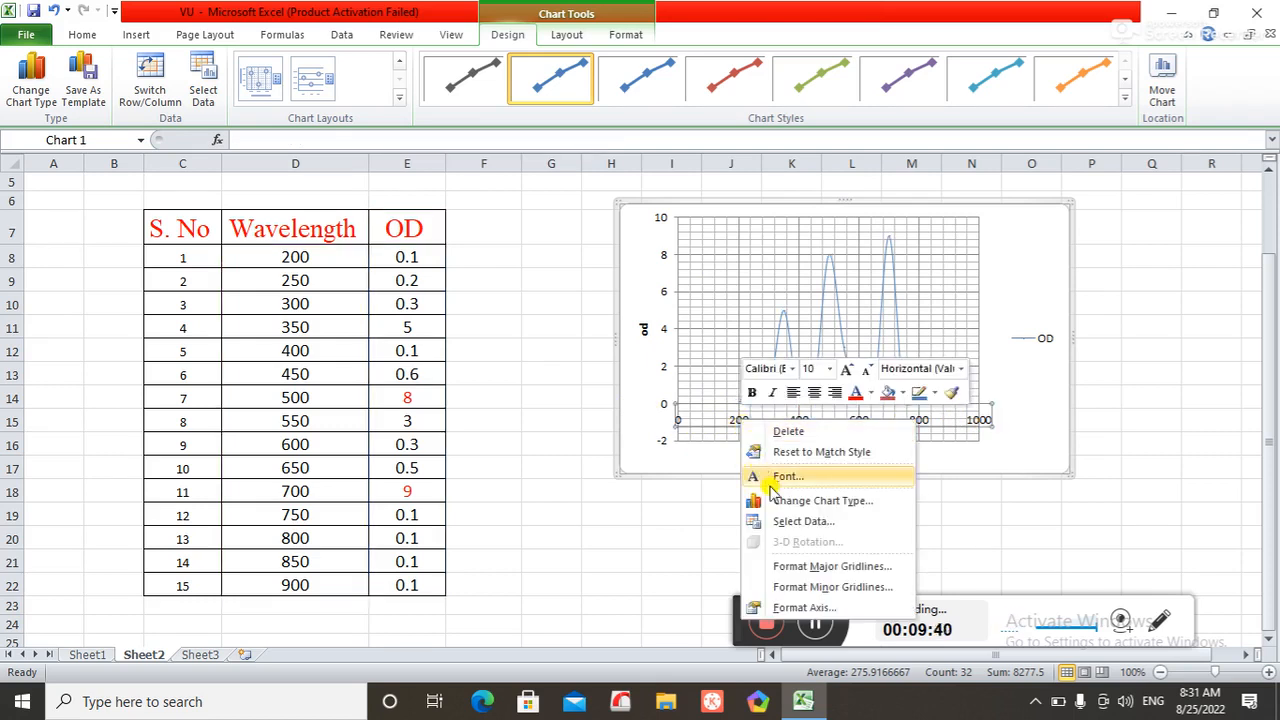
{"action": "left_click", "coordinate": [822, 608]}
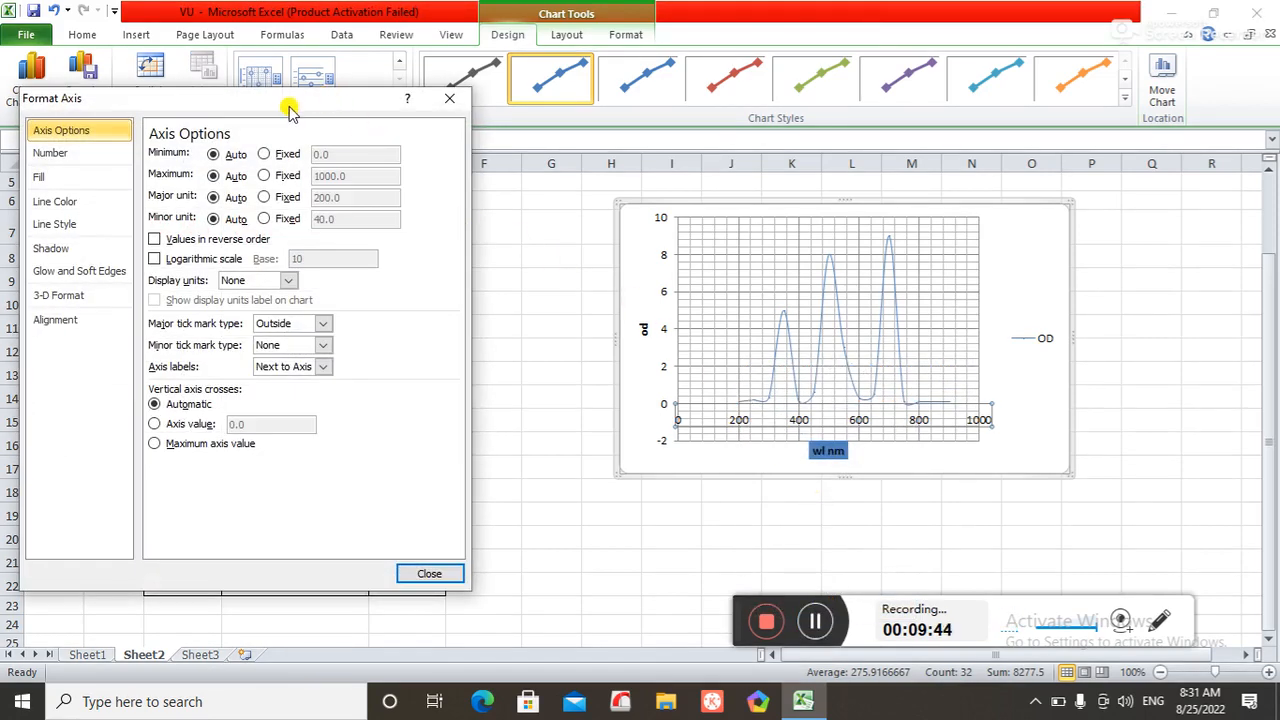
{"action": "left_click_drag", "start_coordinate": [290, 110], "coordinate": [381, 90]}
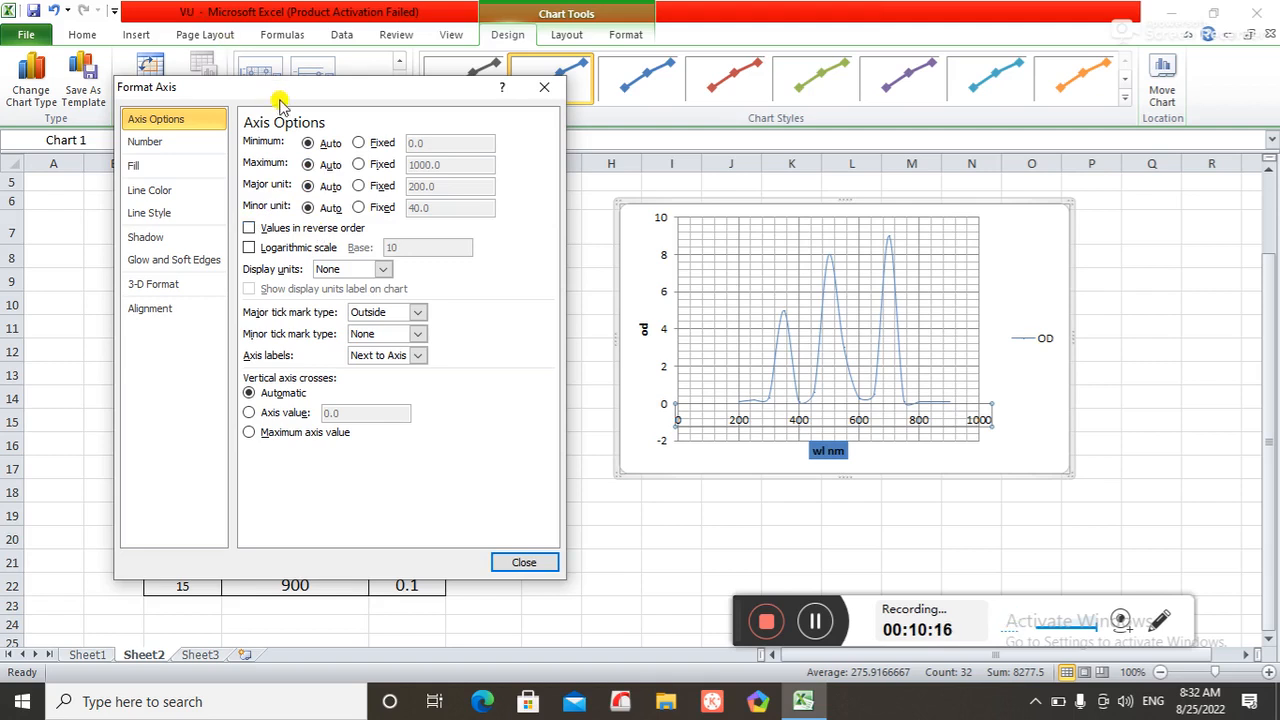
{"action": "left_click", "coordinate": [358, 143]}
{"action": "left_click", "coordinate": [358, 164]}
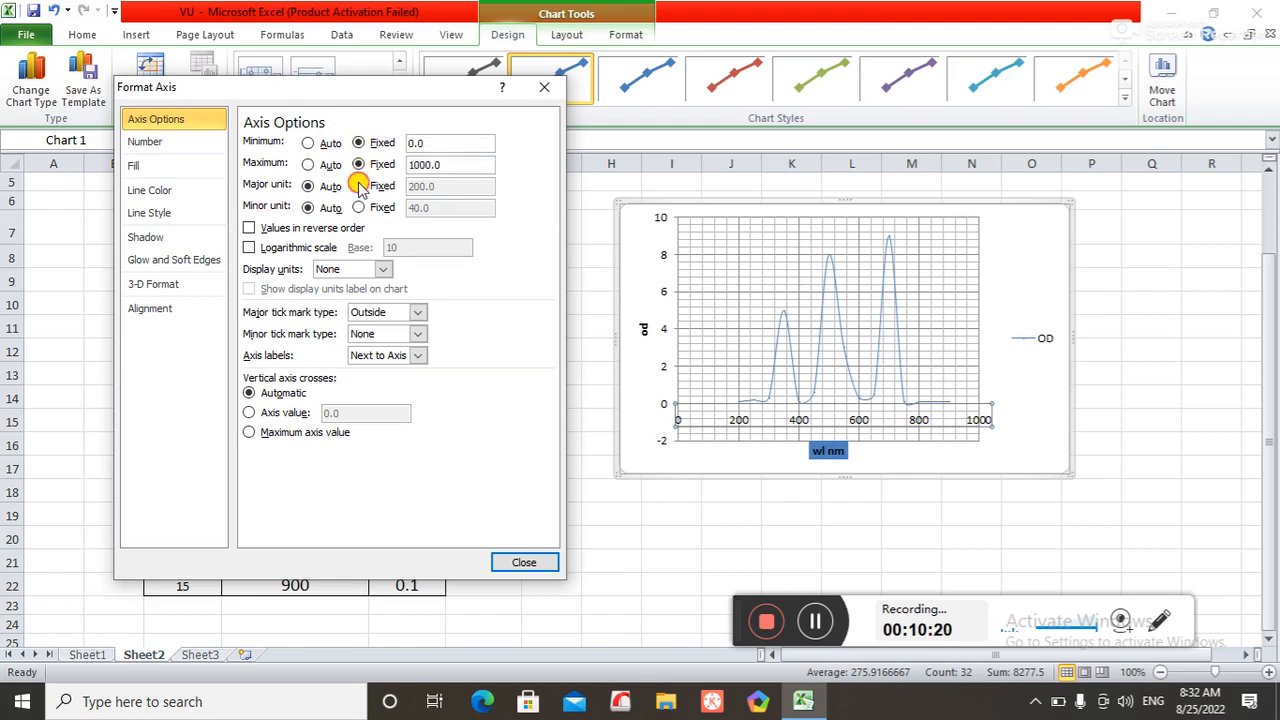
{"action": "left_click", "coordinate": [358, 186]}
{"action": "left_click", "coordinate": [358, 207]}
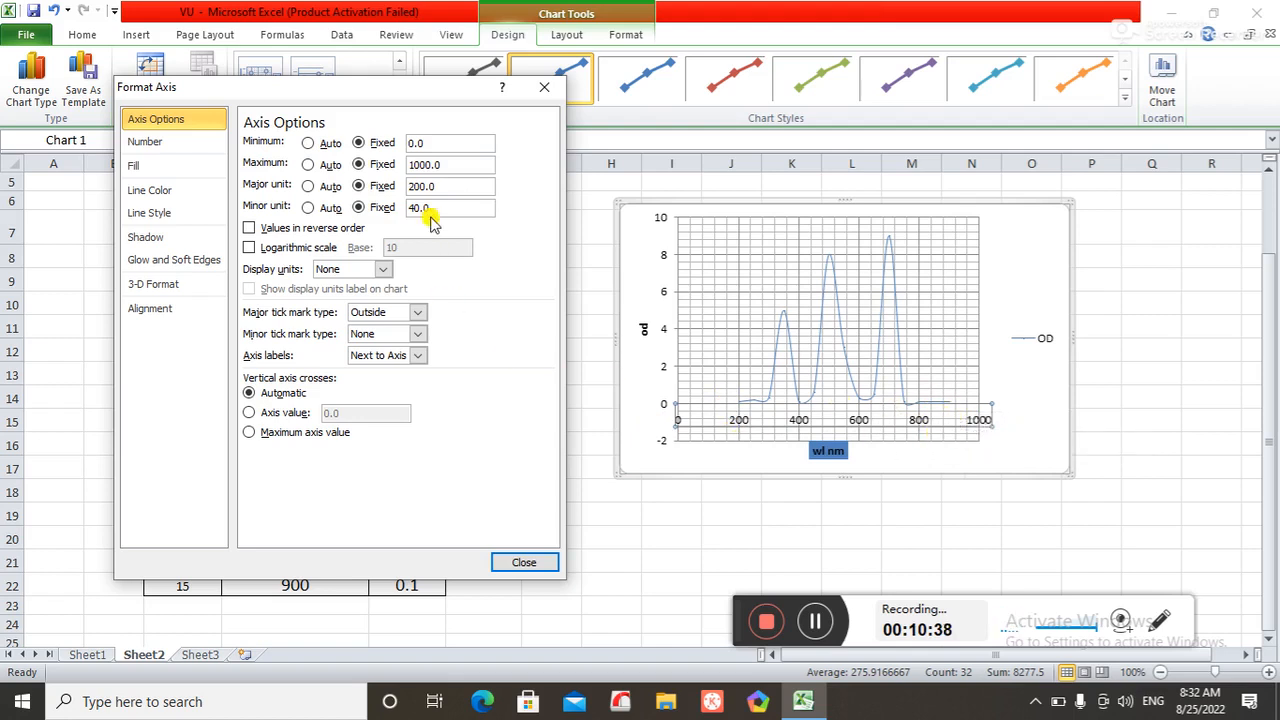
Step: Set the horizontal axis's fixed minimum to 200 and its fixed maximum to 950
{"action": "left_click_drag", "start_coordinate": [428, 142], "coordinate": [395, 142]}
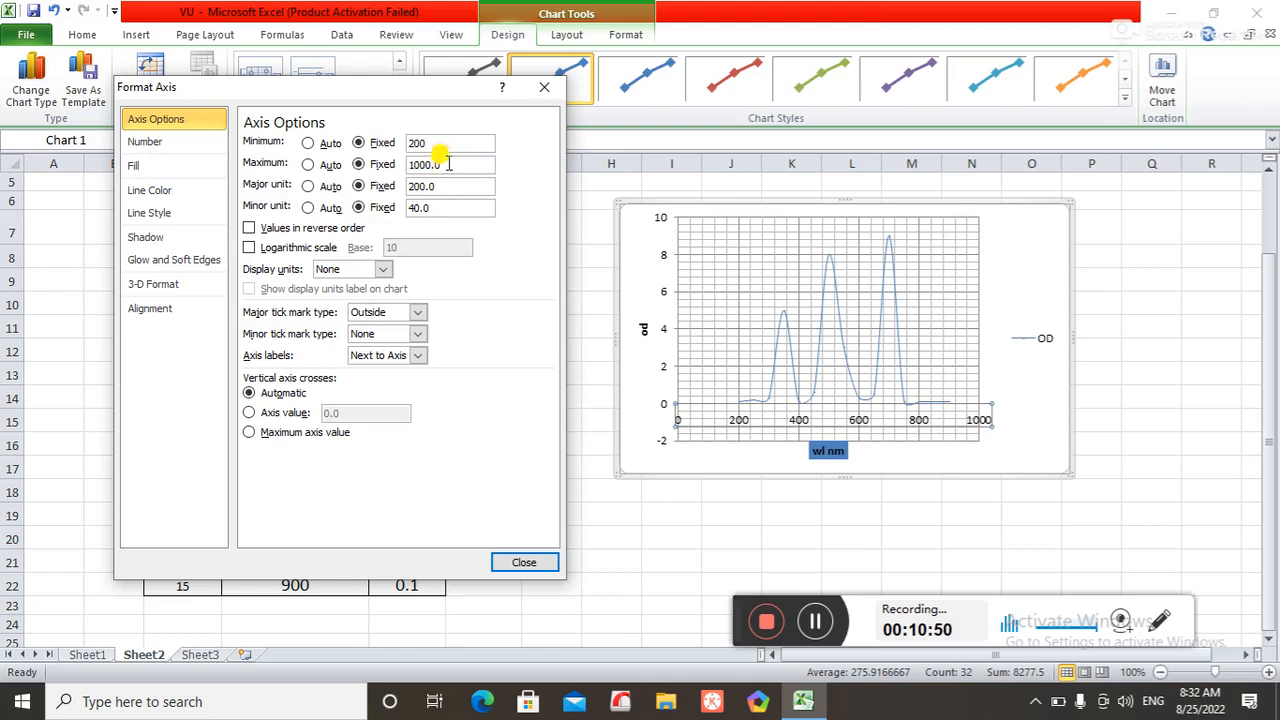
{"action": "key", "text": "Tab"}
{"action": "type", "text": "9"}
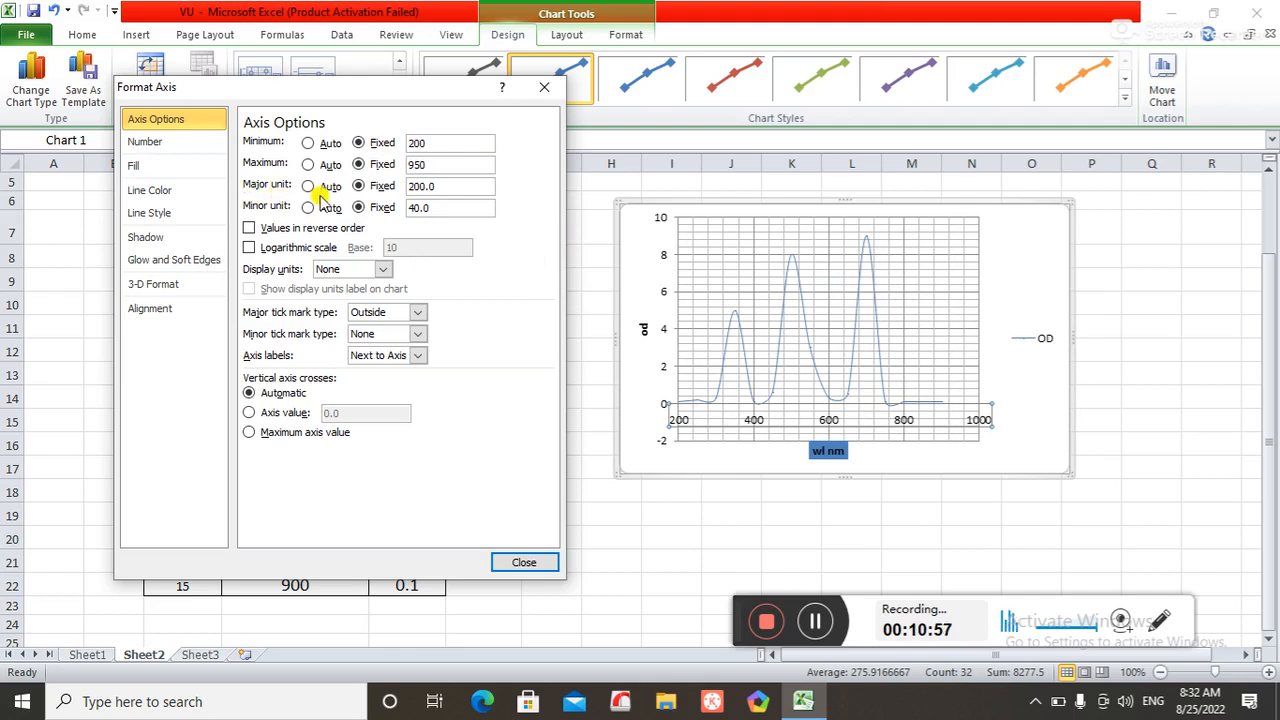
Step: Try a major unit of 50 and a minor unit of 10 on the horizontal axis
{"action": "left_click_drag", "start_coordinate": [446, 188], "coordinate": [400, 184]}
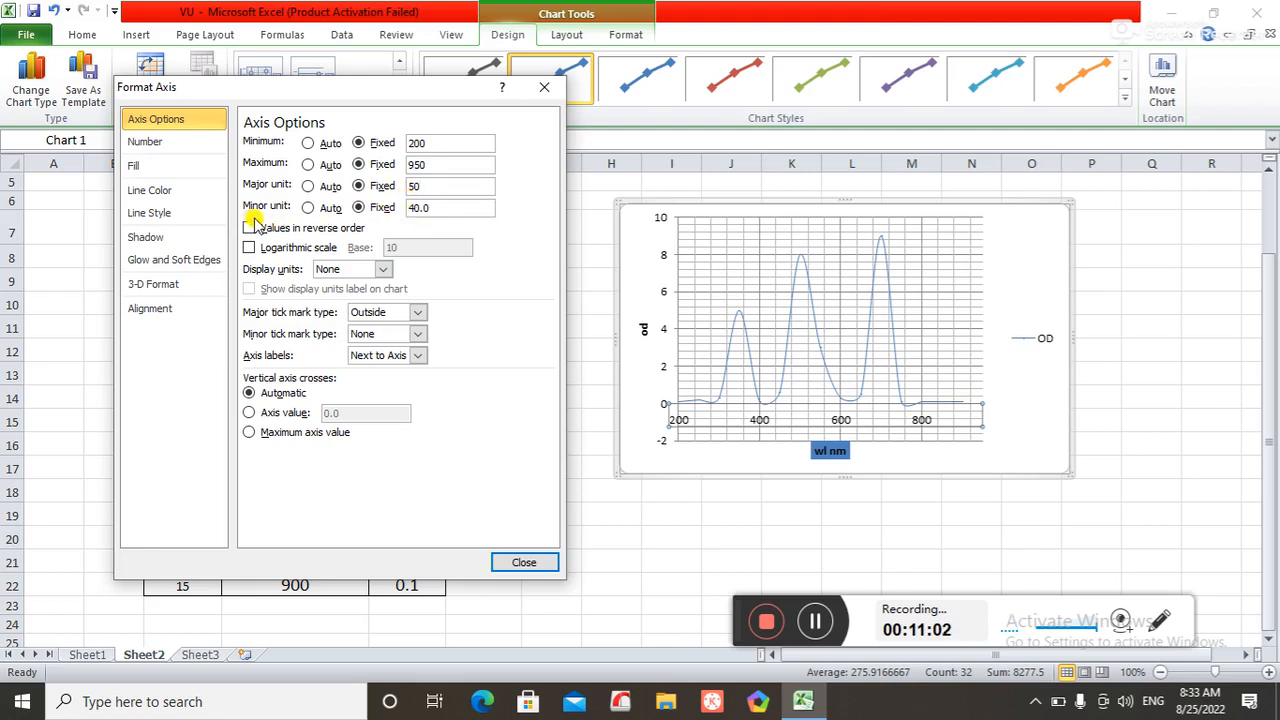
{"action": "left_click", "coordinate": [424, 204]}
{"action": "left_click_drag", "start_coordinate": [430, 207], "coordinate": [397, 210]}
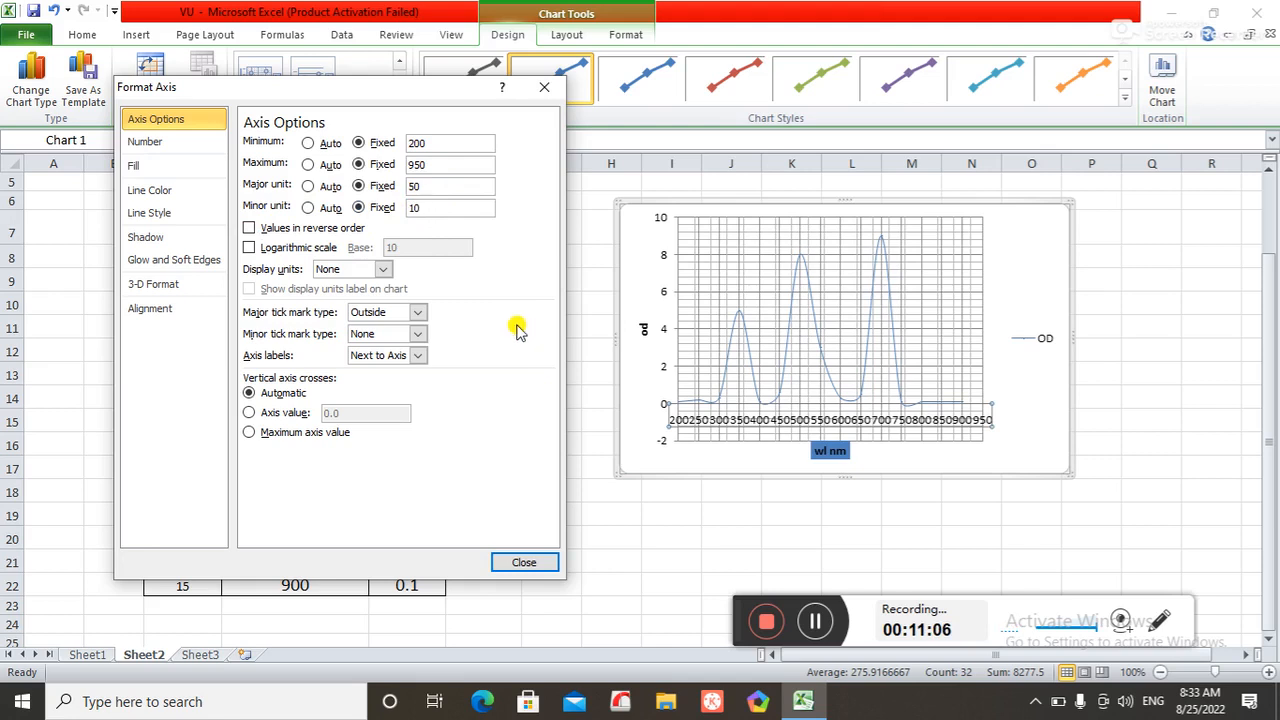
Step: Set the horizontal axis's major unit to 100 and its minor unit to 50, and finish formatting the axis
{"action": "left_click_drag", "start_coordinate": [431, 186], "coordinate": [348, 190]}
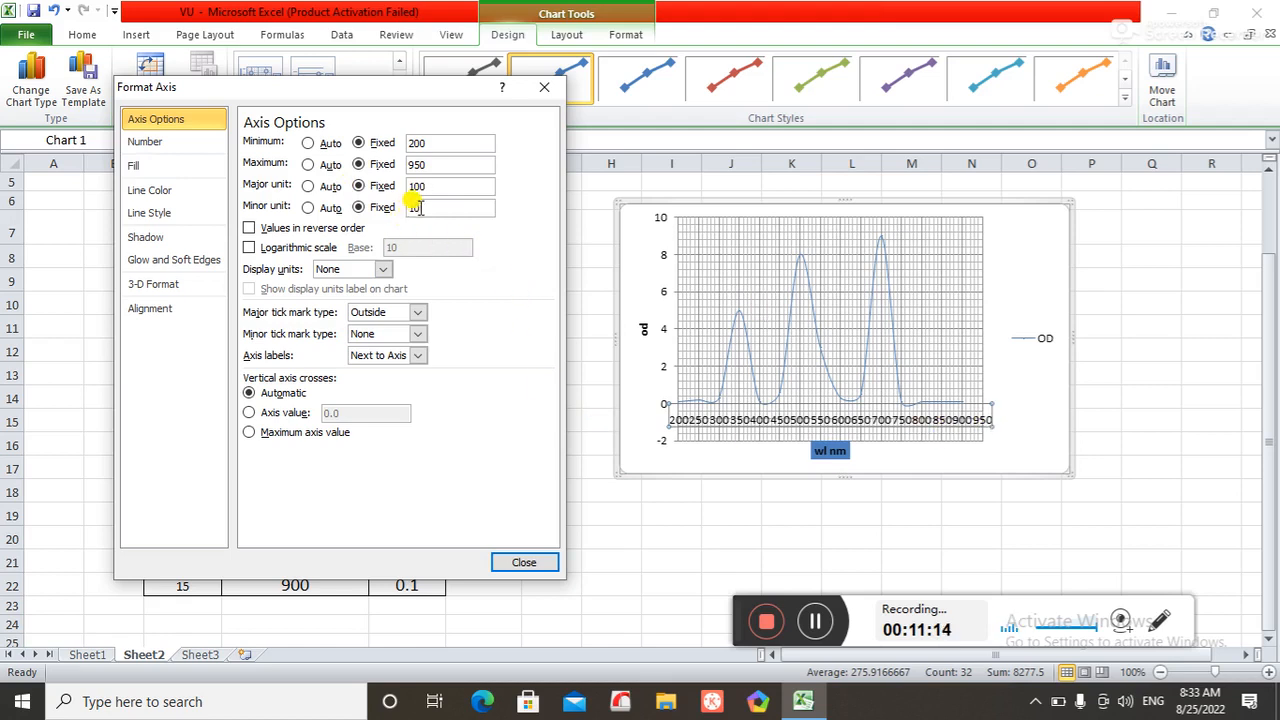
{"action": "left_click_drag", "start_coordinate": [418, 207], "coordinate": [375, 215]}
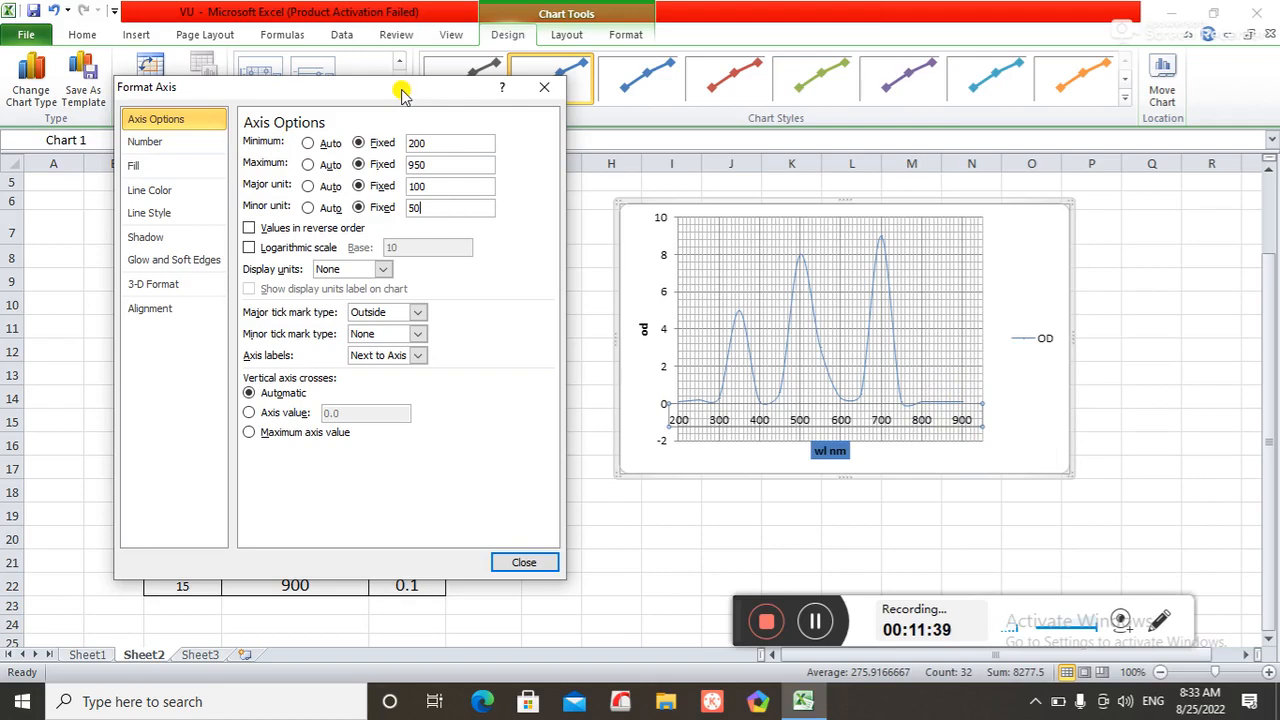
{"action": "left_click_drag", "start_coordinate": [400, 93], "coordinate": [722, 219]}
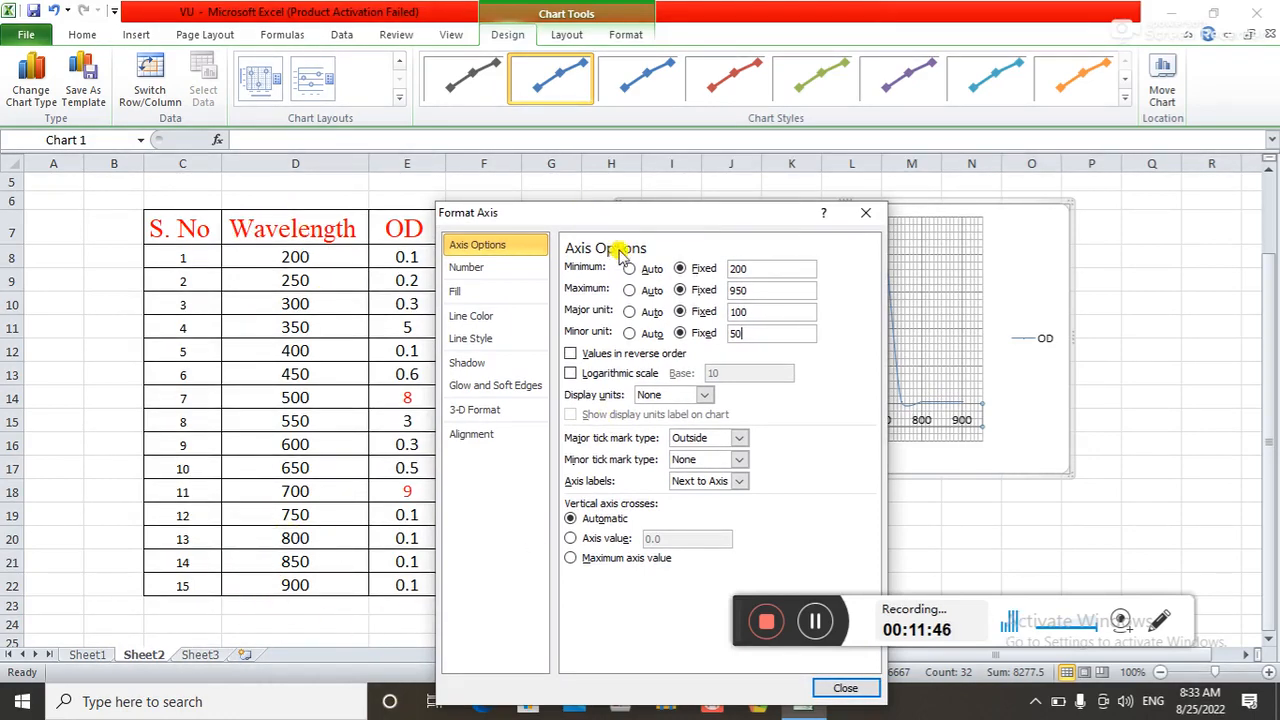
{"action": "left_click_drag", "start_coordinate": [651, 213], "coordinate": [284, 150]}
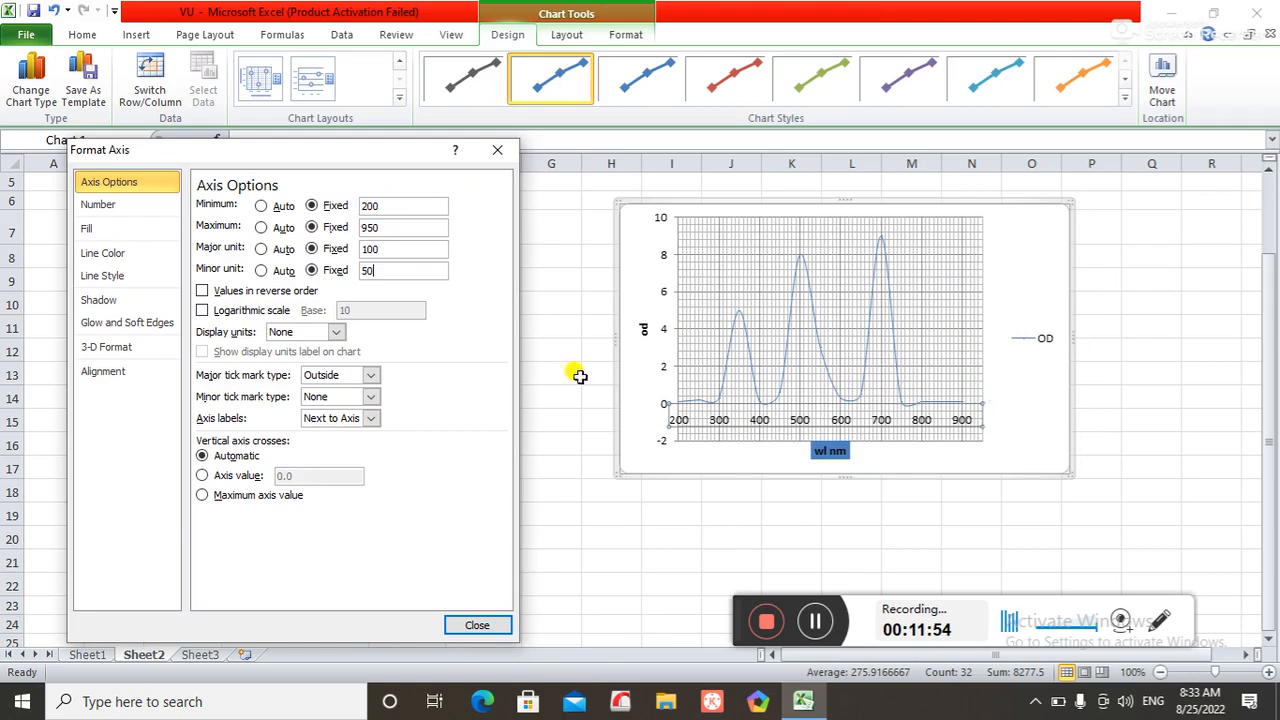
{"action": "left_click", "coordinate": [477, 626]}
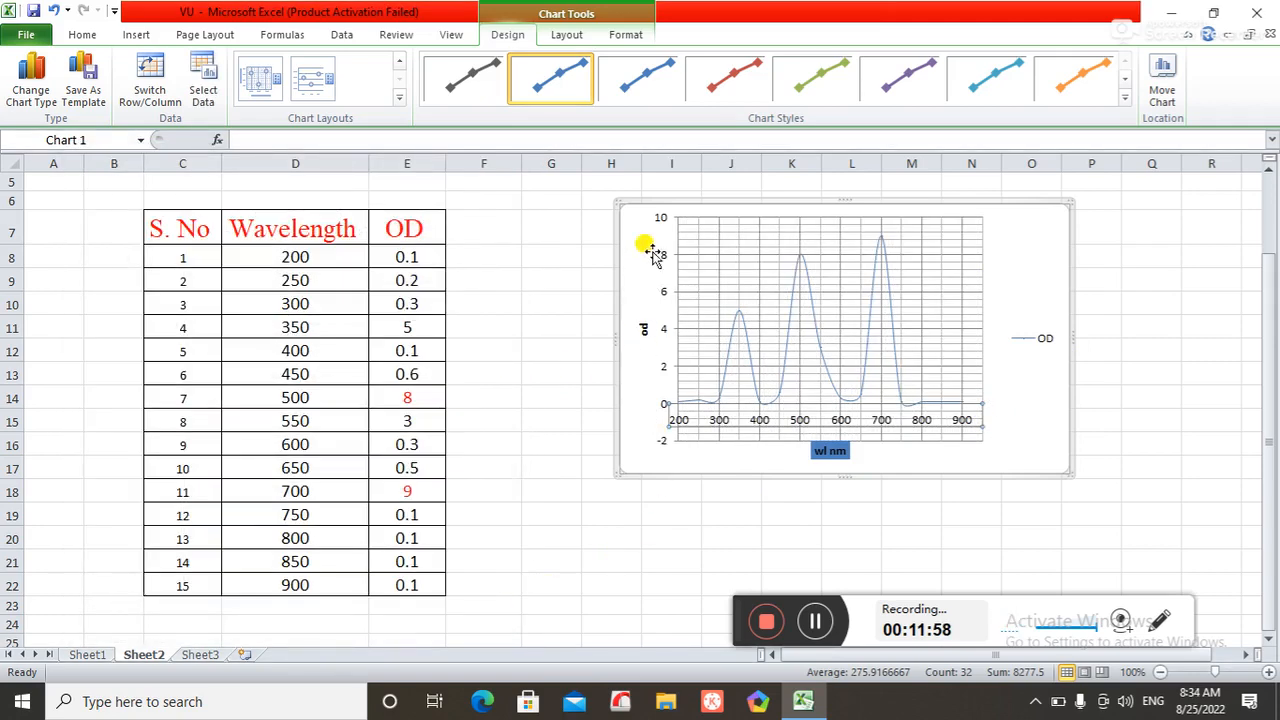
Step: Make the vertical axis's minimum, maximum, major and minor units fixed, with the minimum at 0 and the maximum at 15
{"action": "right_click", "coordinate": [665, 371]}
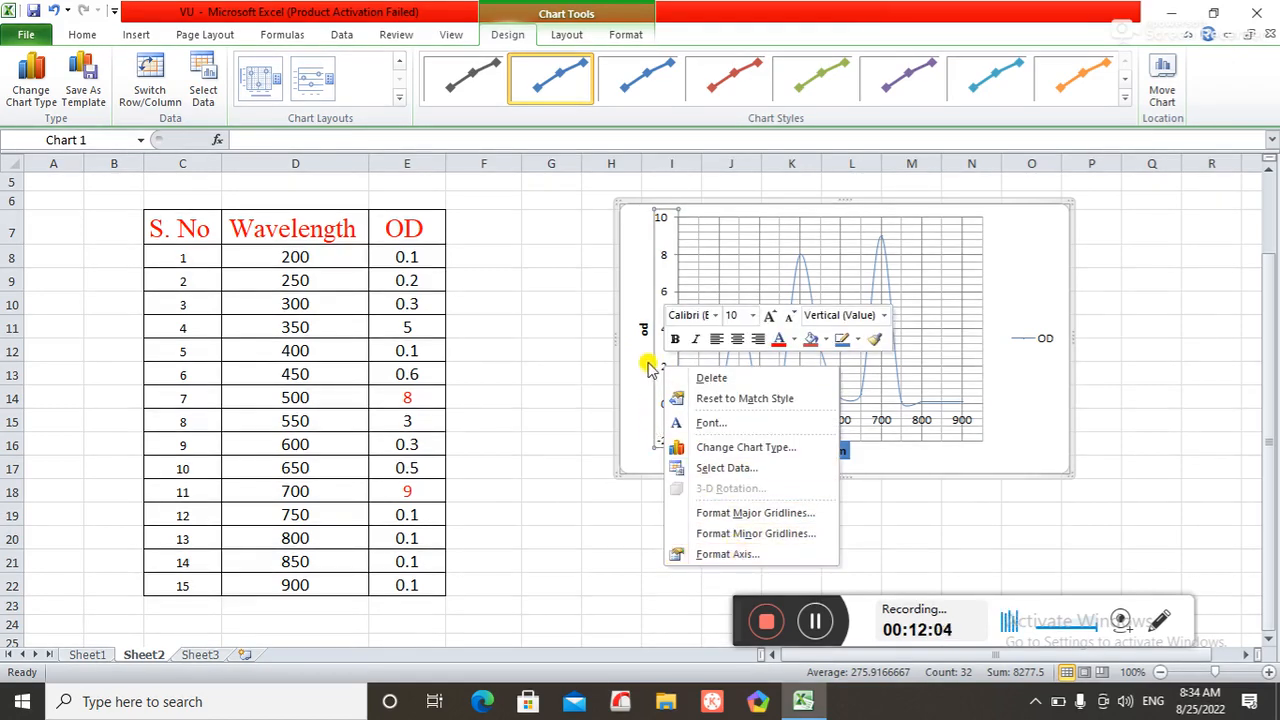
{"action": "left_click", "coordinate": [728, 556]}
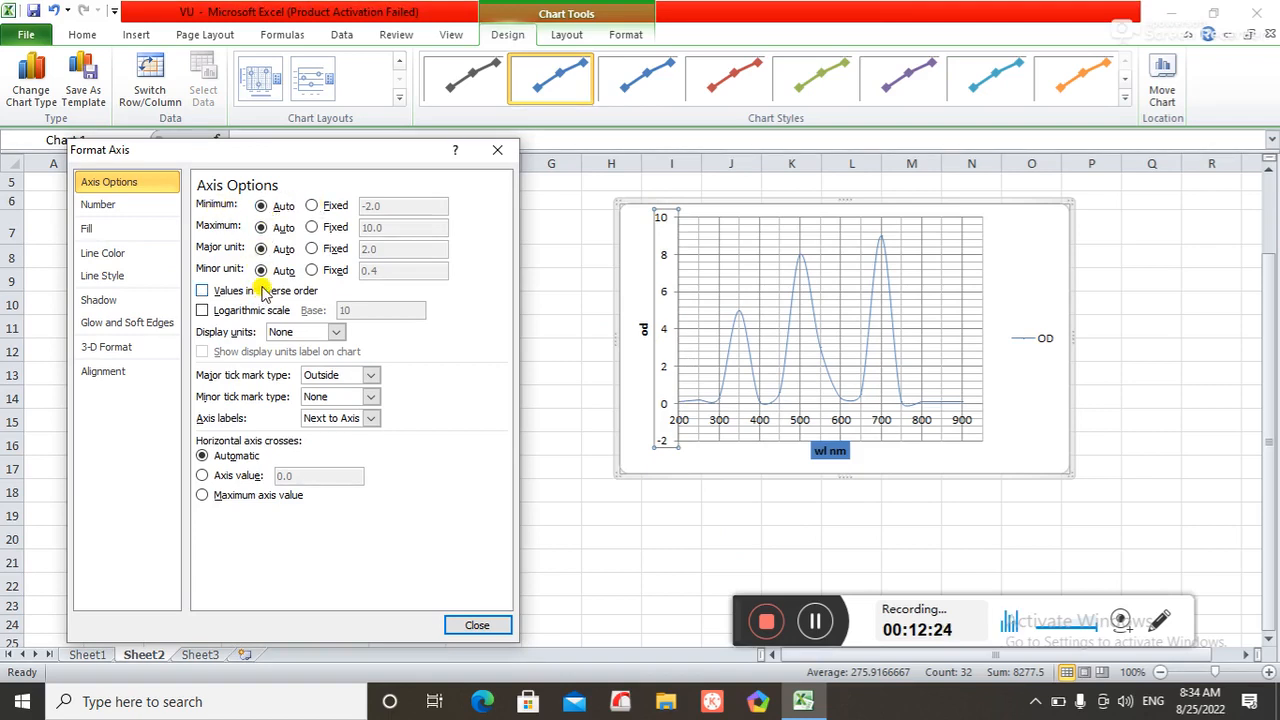
{"action": "left_click", "coordinate": [311, 205]}
{"action": "left_click", "coordinate": [311, 227]}
{"action": "left_click", "coordinate": [311, 248]}
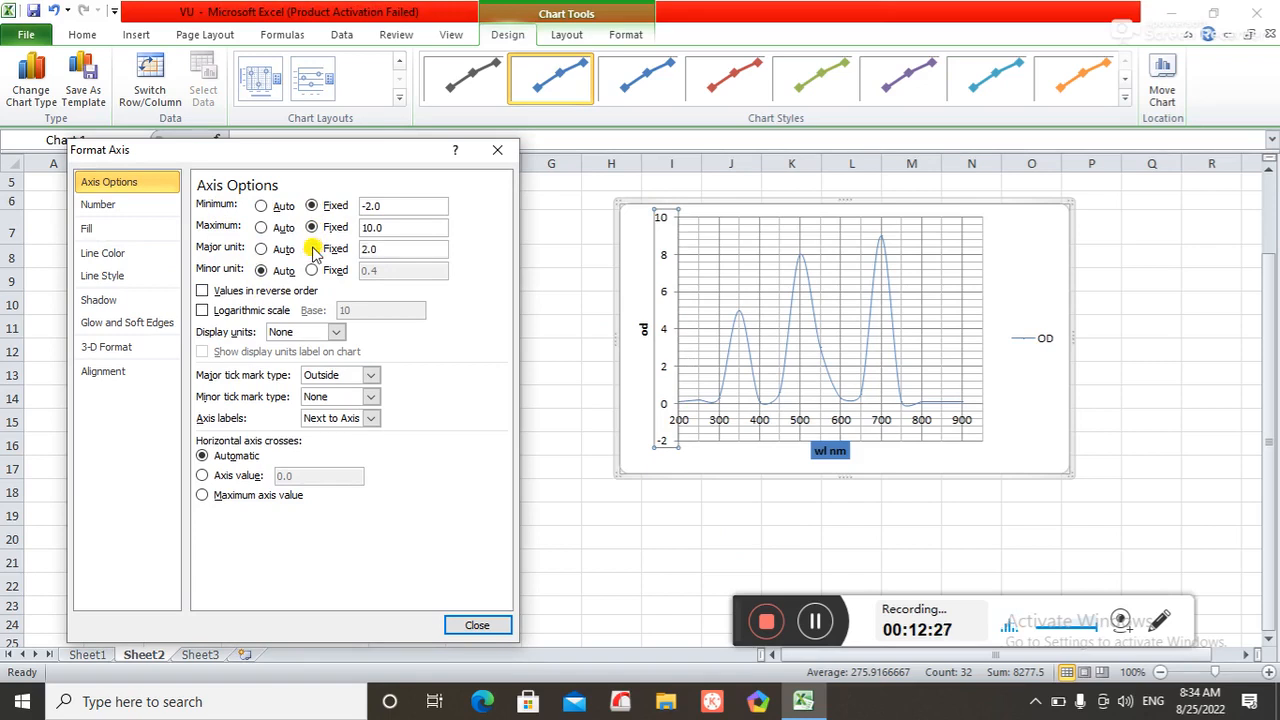
{"action": "left_click", "coordinate": [311, 270]}
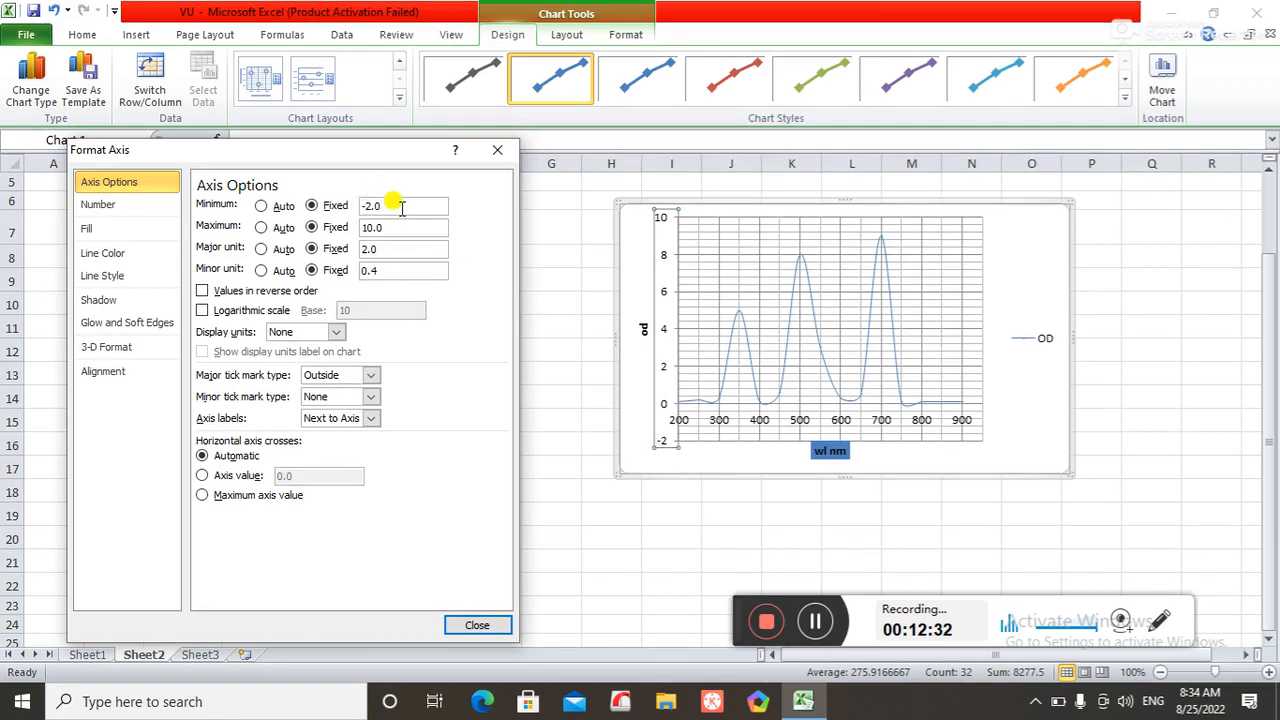
{"action": "left_click_drag", "start_coordinate": [391, 206], "coordinate": [305, 197]}
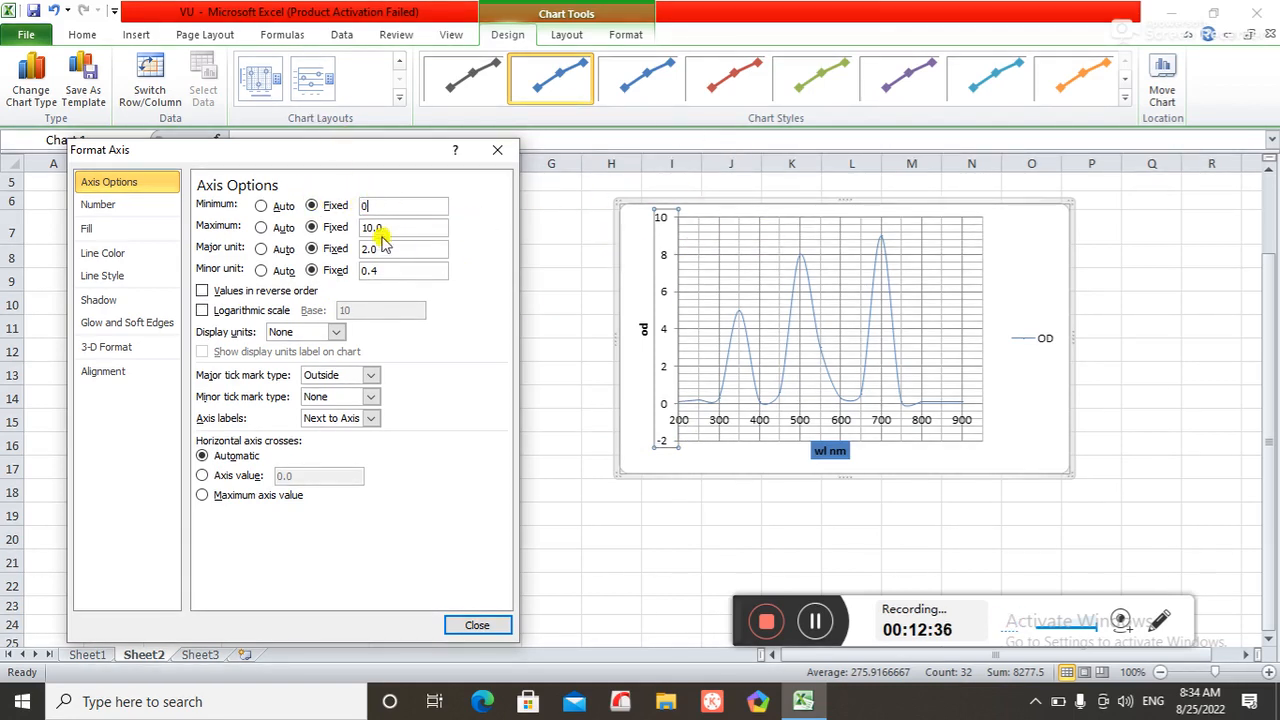
{"action": "left_click_drag", "start_coordinate": [398, 227], "coordinate": [331, 210]}
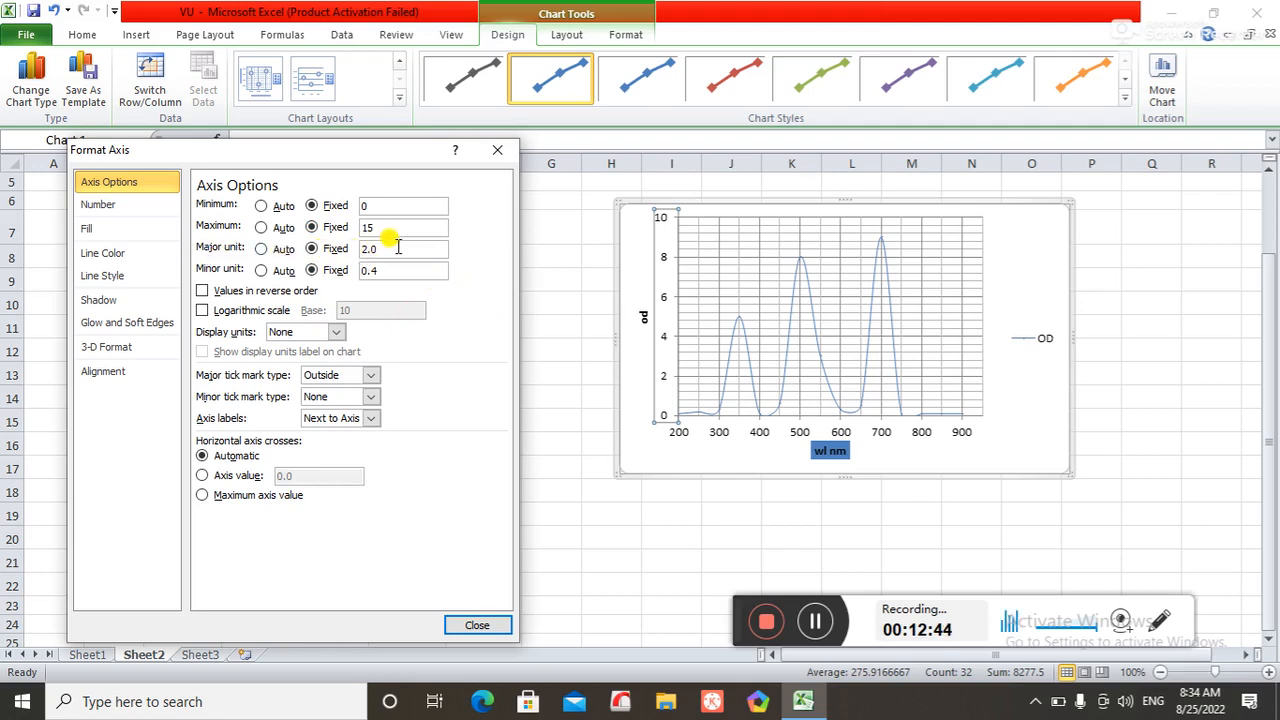
Step: Set the vertical axis's fixed major unit to 2 and its fixed minor unit to .2
{"action": "left_click", "coordinate": [308, 246]}
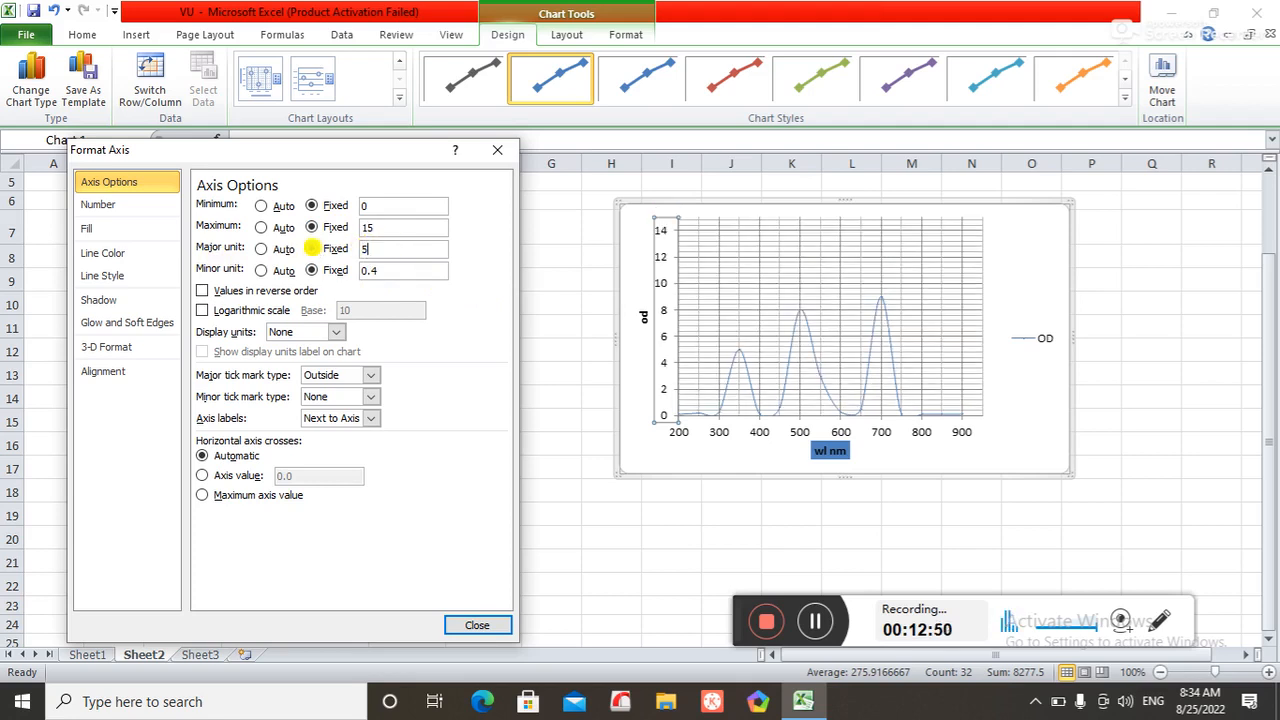
{"action": "left_click", "coordinate": [380, 268]}
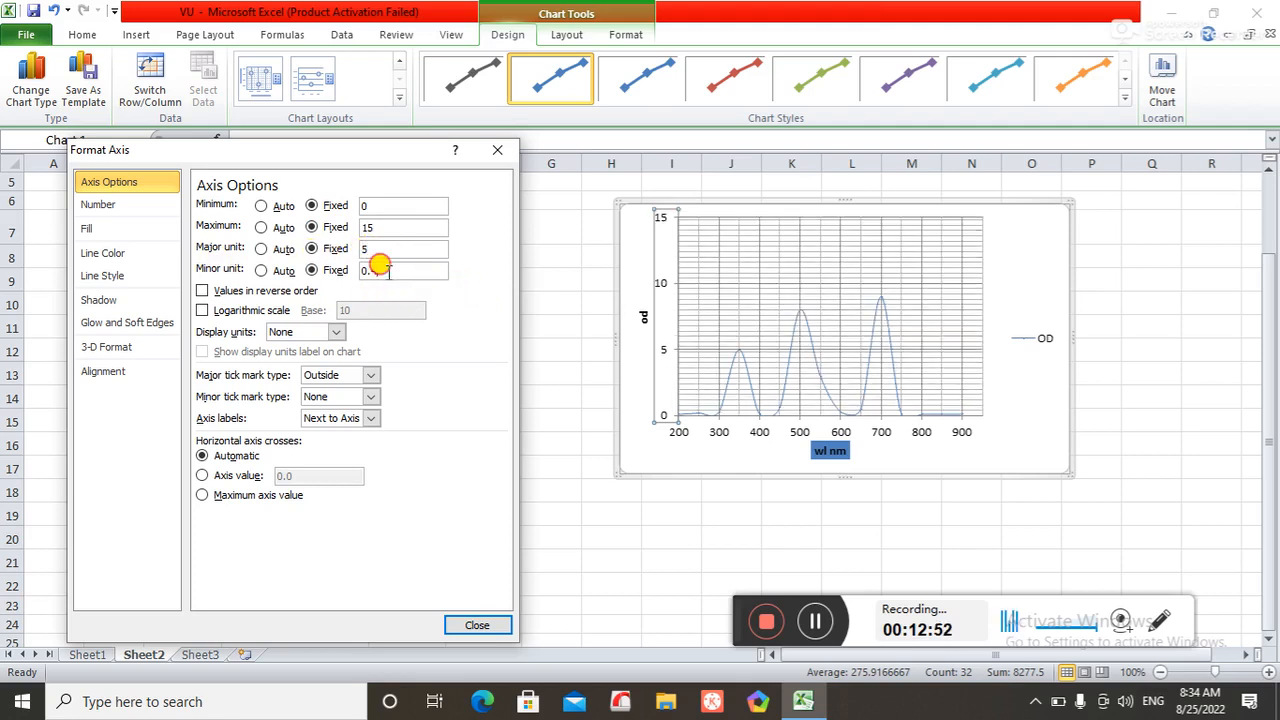
{"action": "left_click", "coordinate": [334, 270]}
{"action": "left_click", "coordinate": [309, 250]}
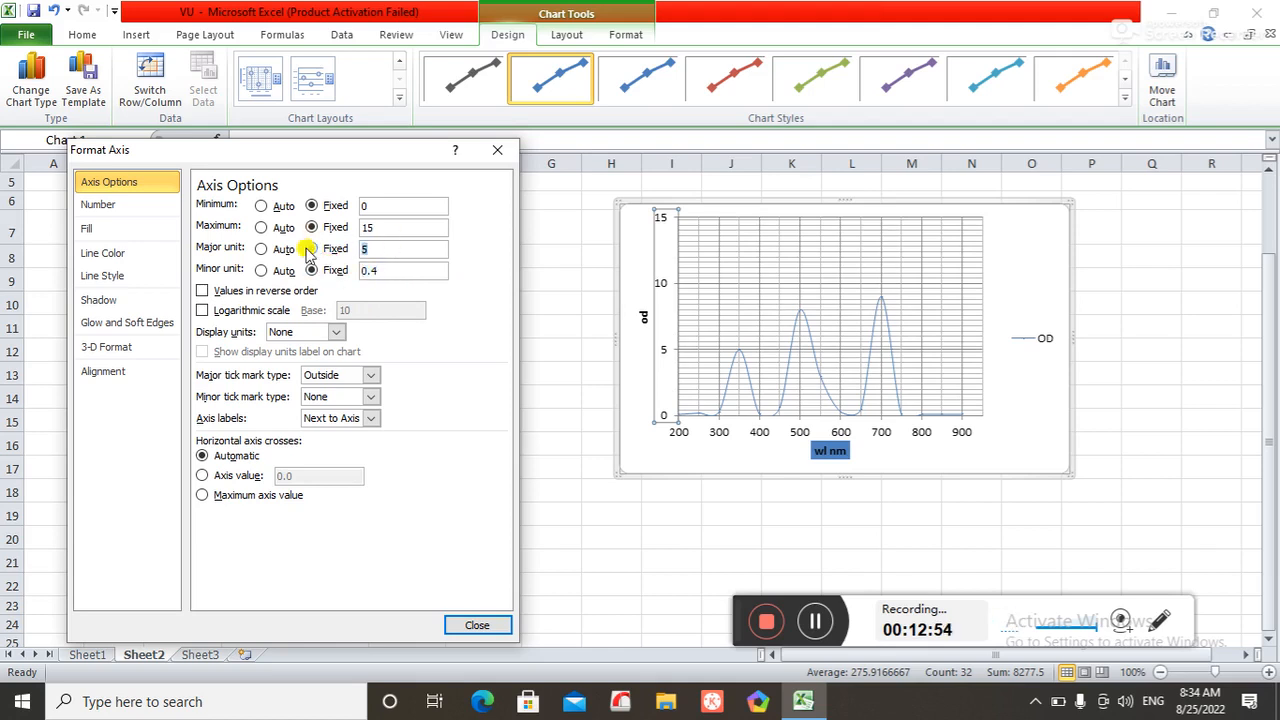
{"action": "type", "text": "2"}
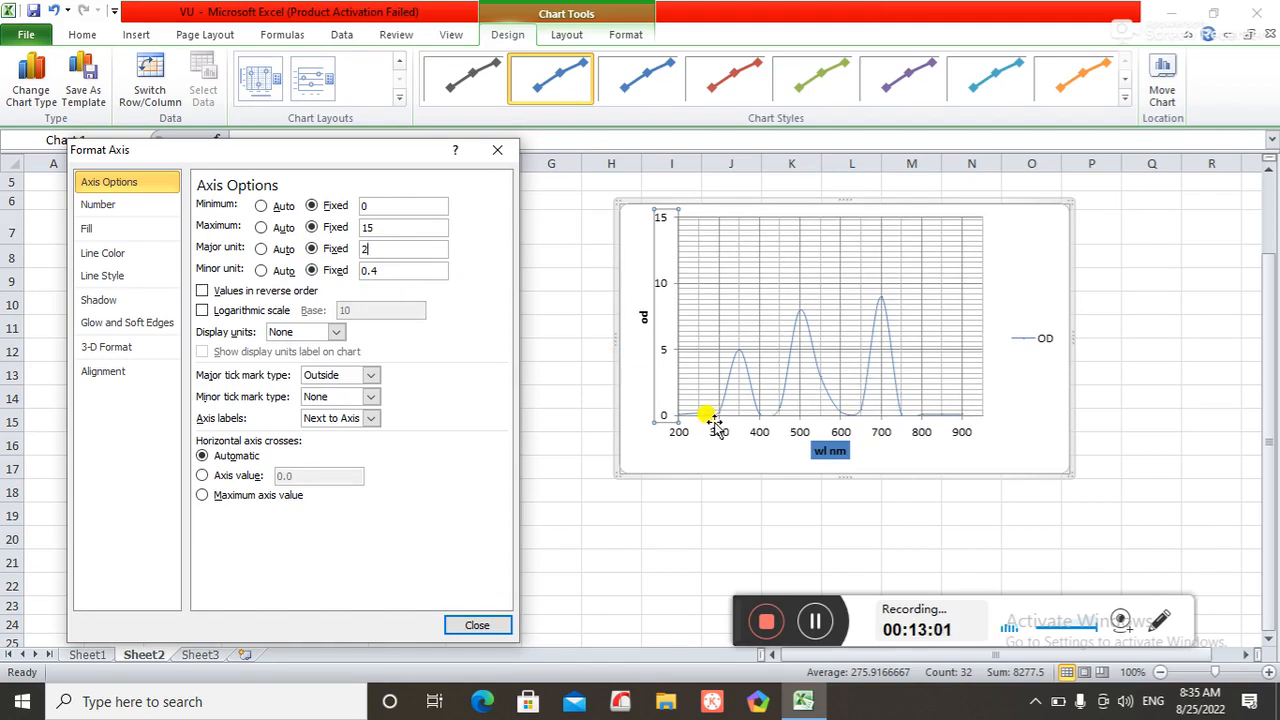
{"action": "left_click", "coordinate": [384, 270]}
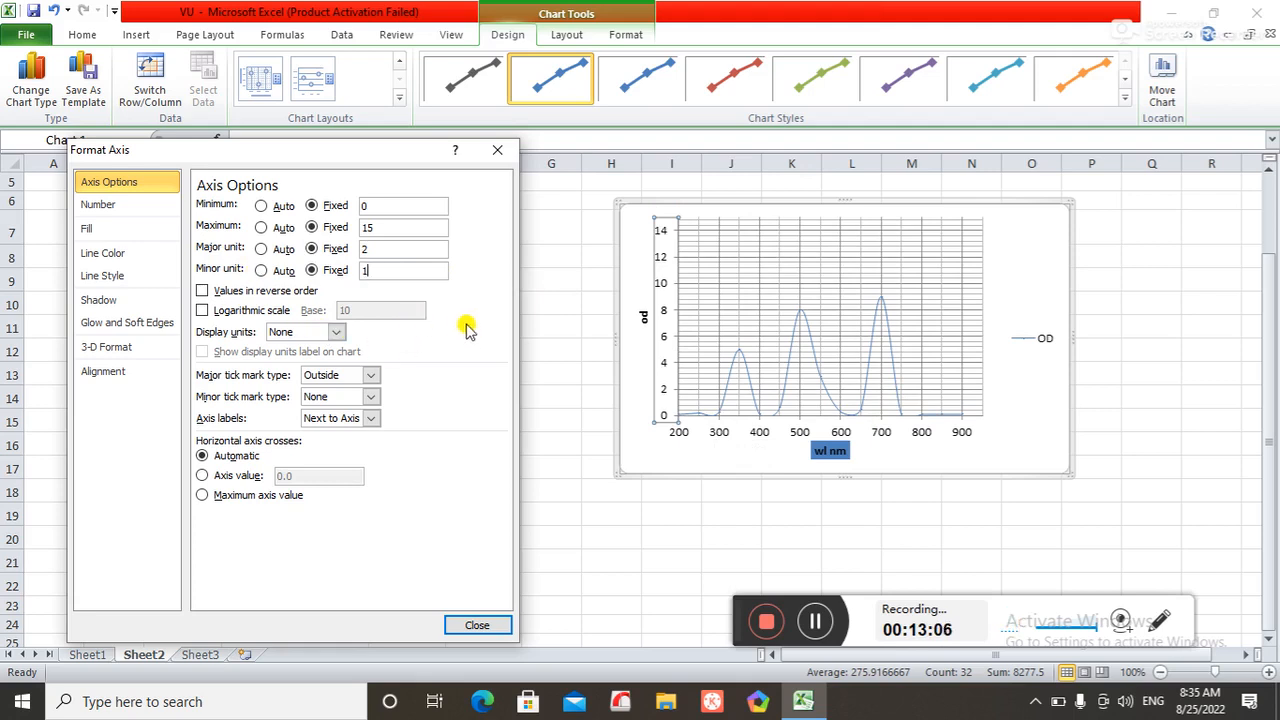
{"action": "left_click_drag", "start_coordinate": [378, 270], "coordinate": [314, 274]}
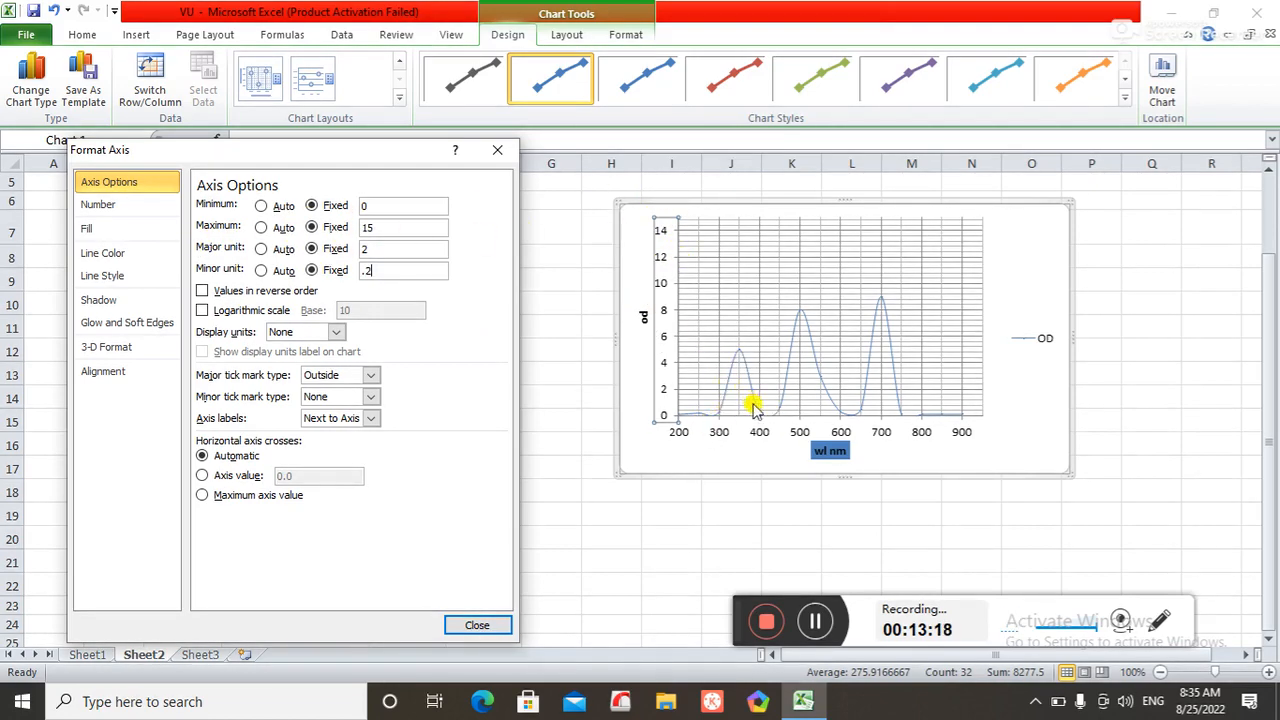
Step: Set the vertical axis's fixed maximum to 9.5 and finish formatting the axis
{"action": "double_click", "coordinate": [395, 227]}
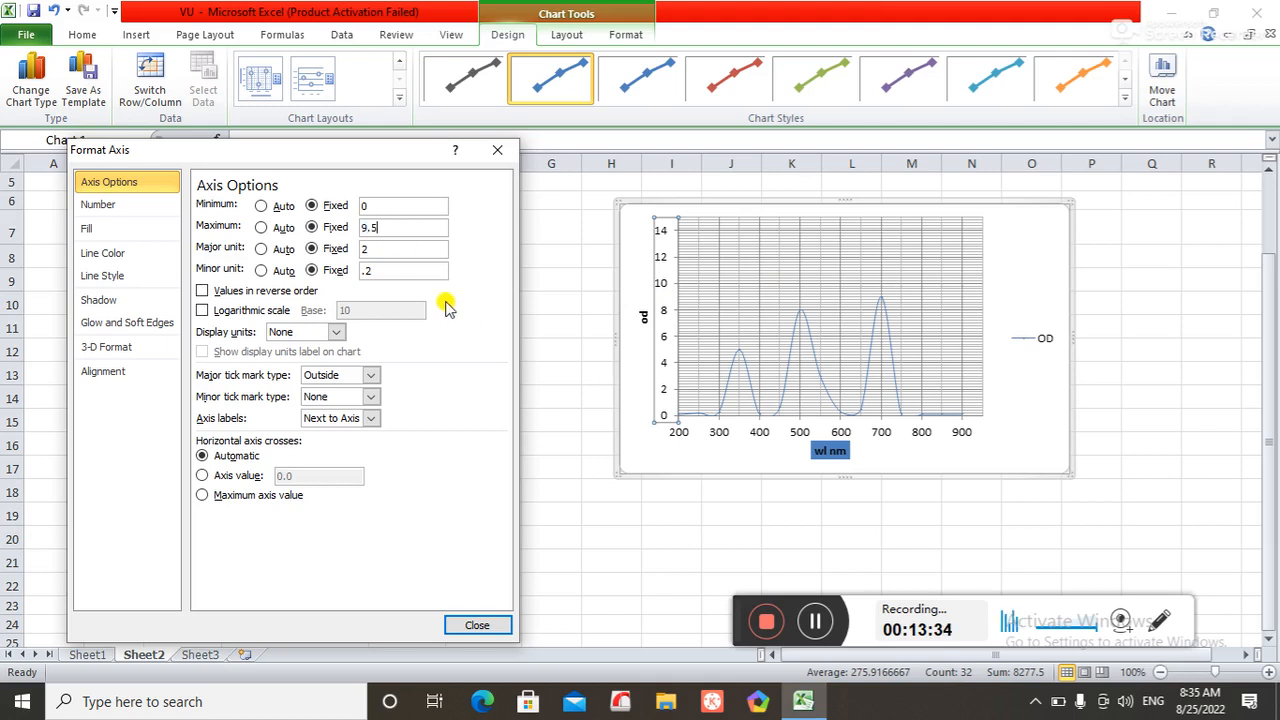
{"action": "left_click", "coordinate": [477, 626]}
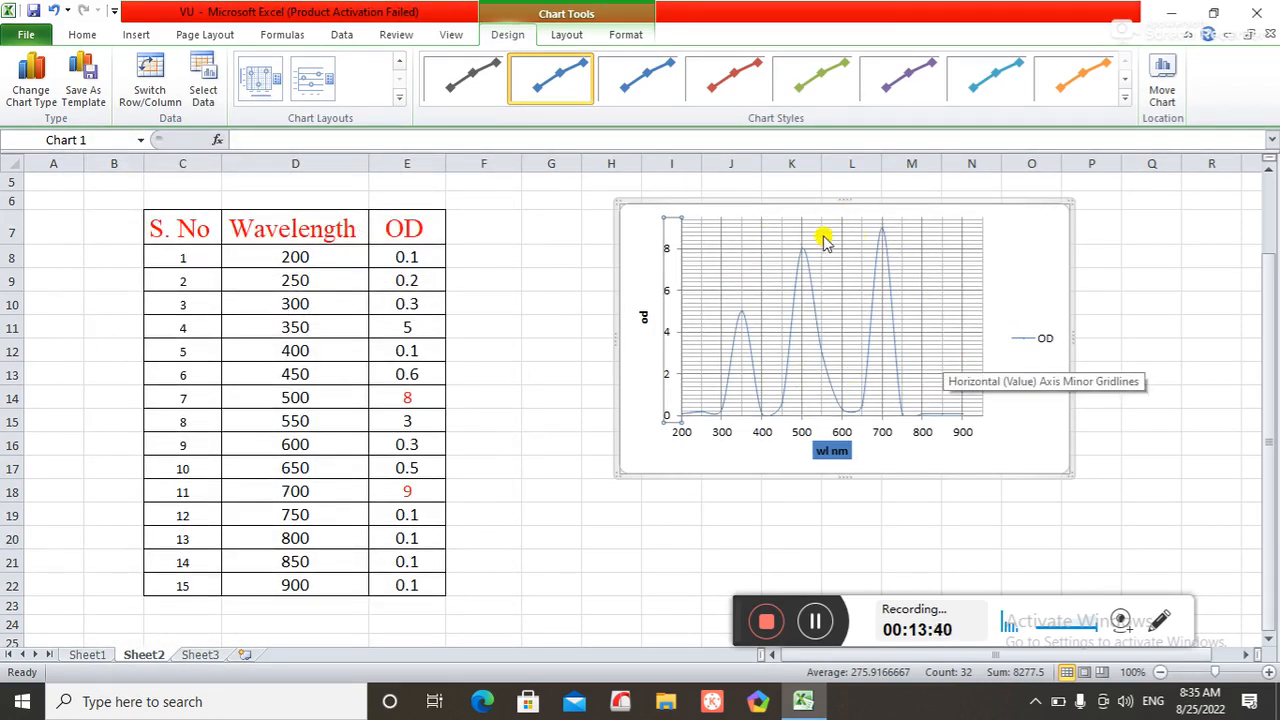
{"action": "right_click", "coordinate": [646, 318]}
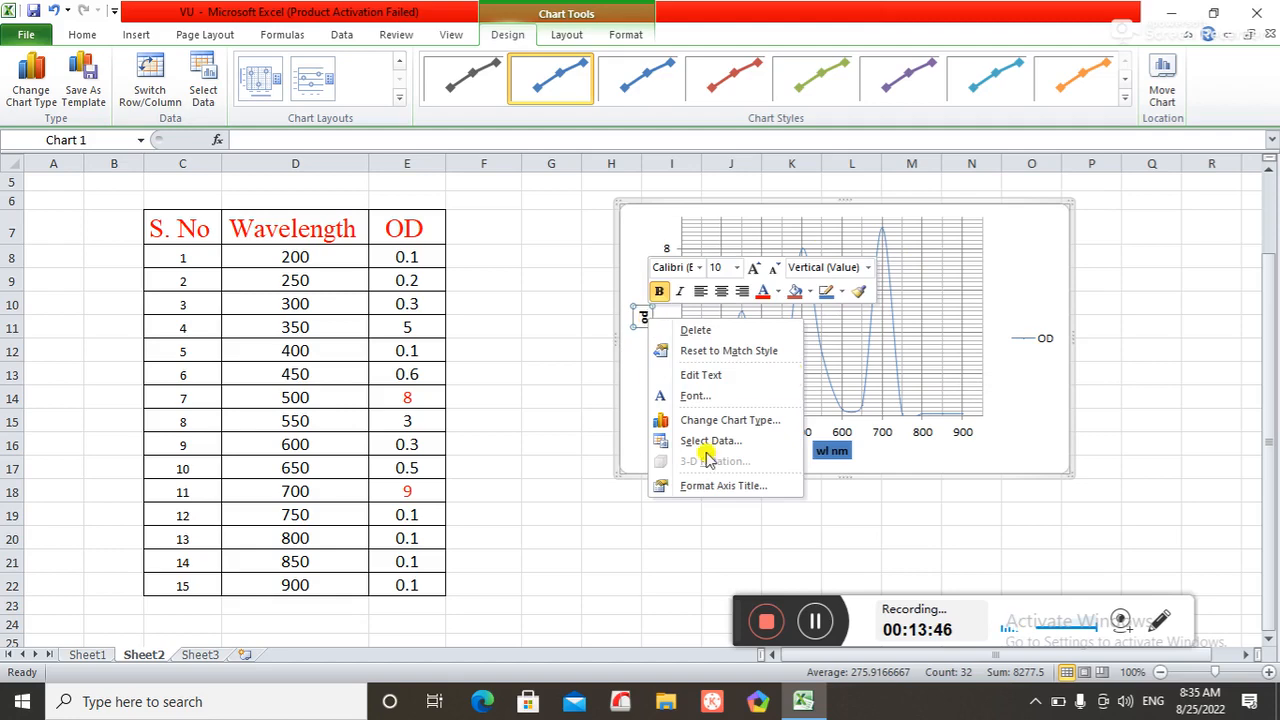
{"action": "left_click", "coordinate": [733, 486]}
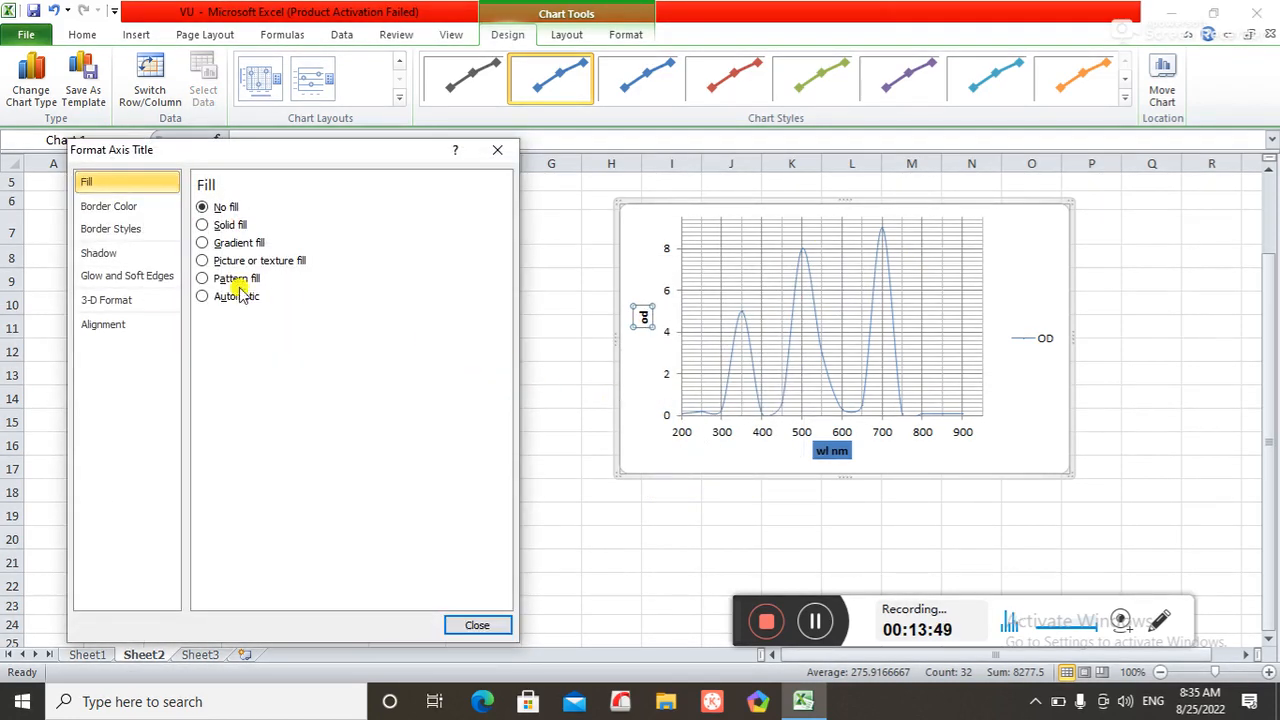
{"action": "left_click", "coordinate": [495, 628]}
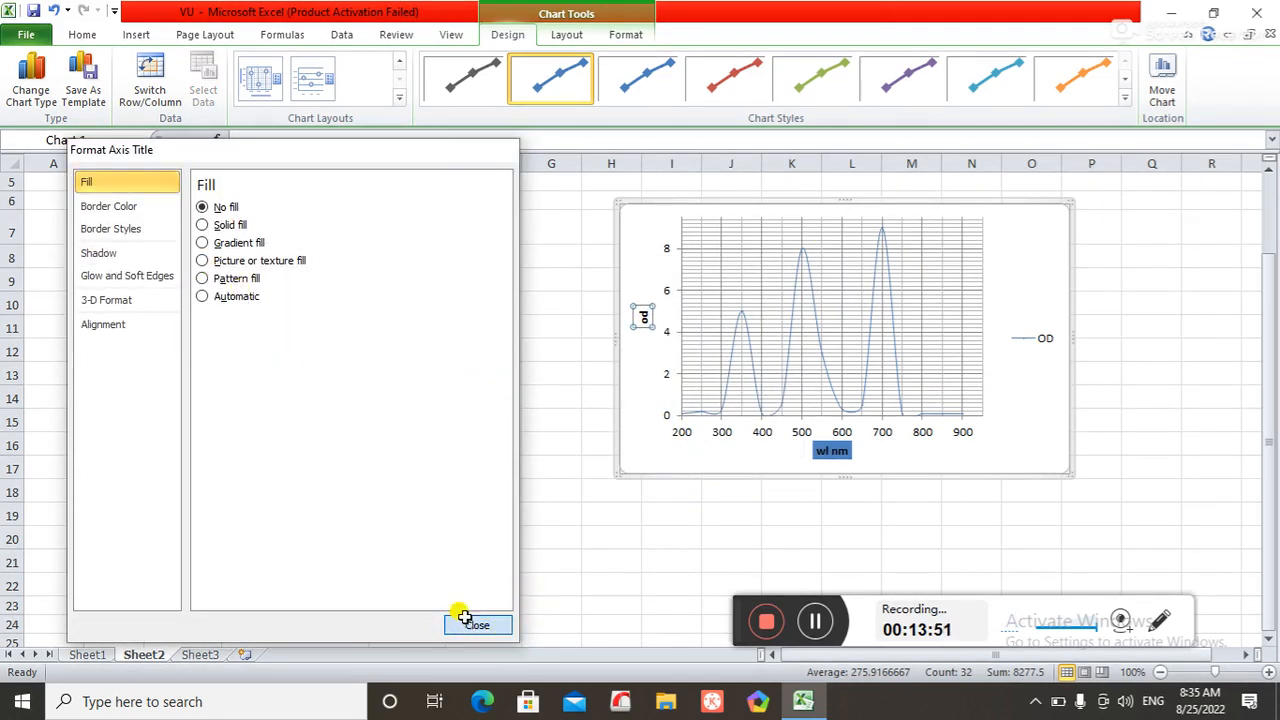
Step: Add data labels to the OD series in the chart
{"action": "left_click", "coordinate": [818, 330]}
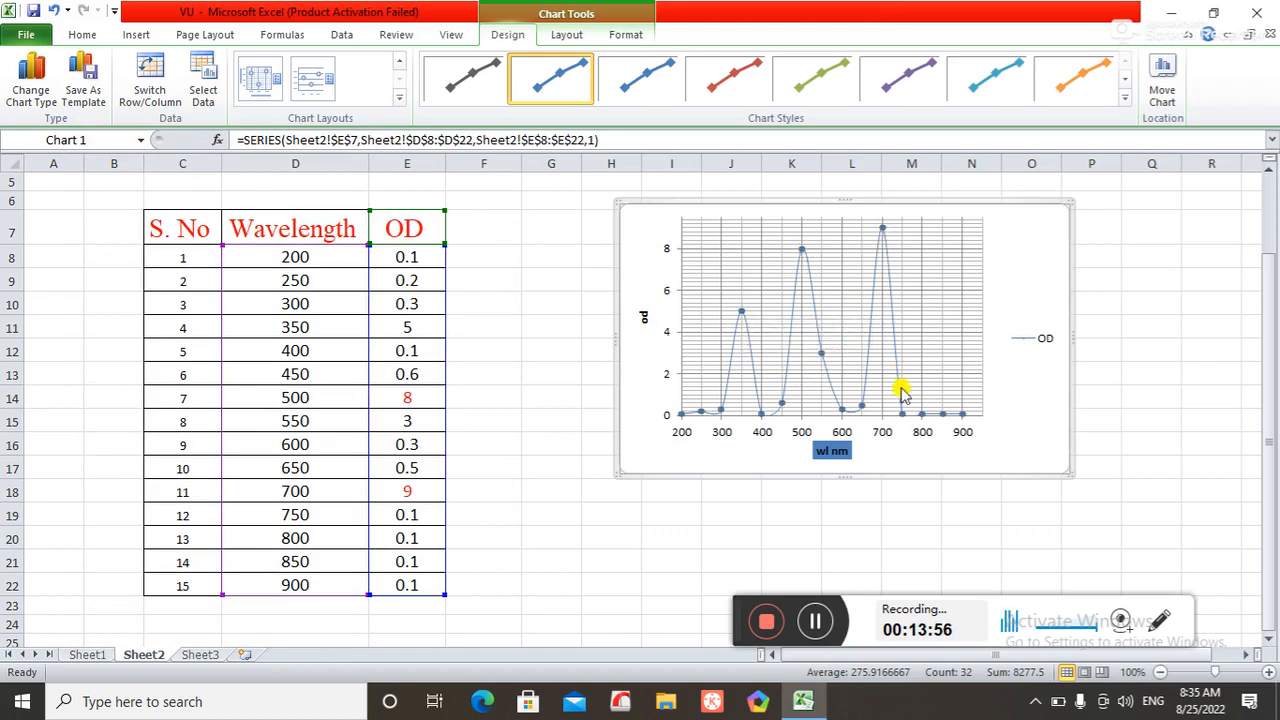
{"action": "mouse_move", "coordinate": [800, 258]}
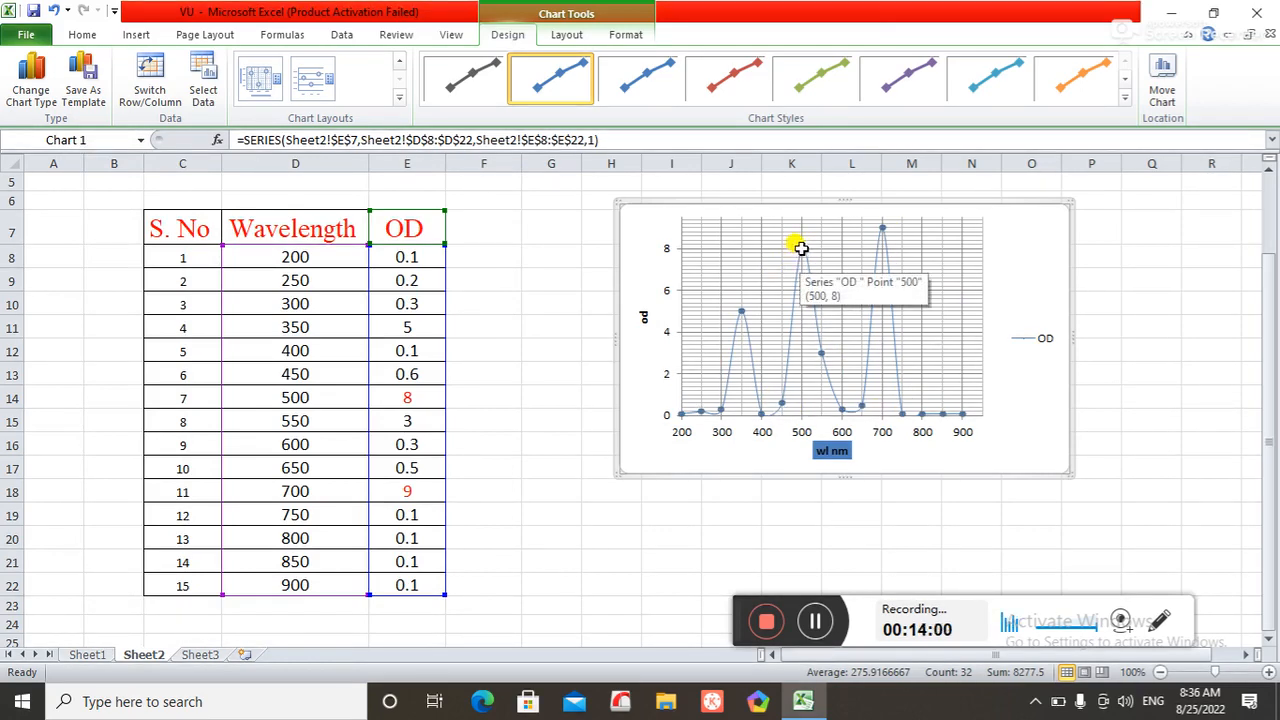
{"action": "right_click", "coordinate": [801, 248]}
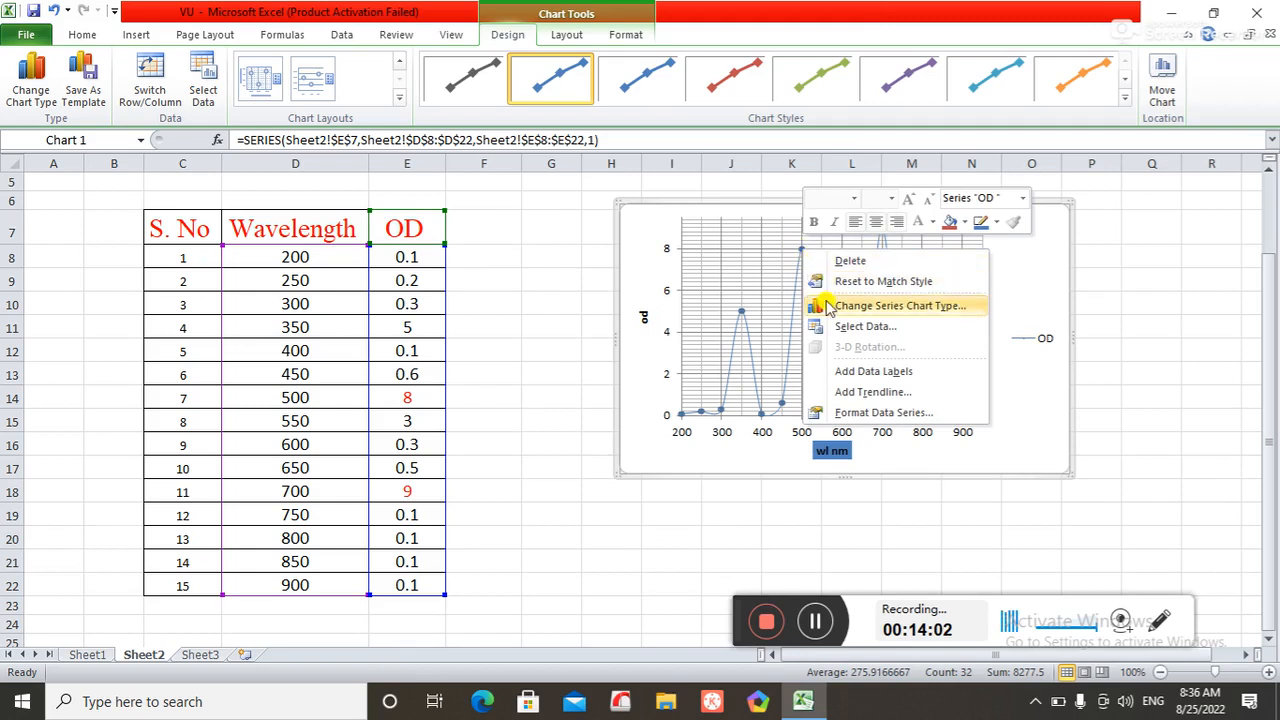
{"action": "left_click", "coordinate": [913, 373]}
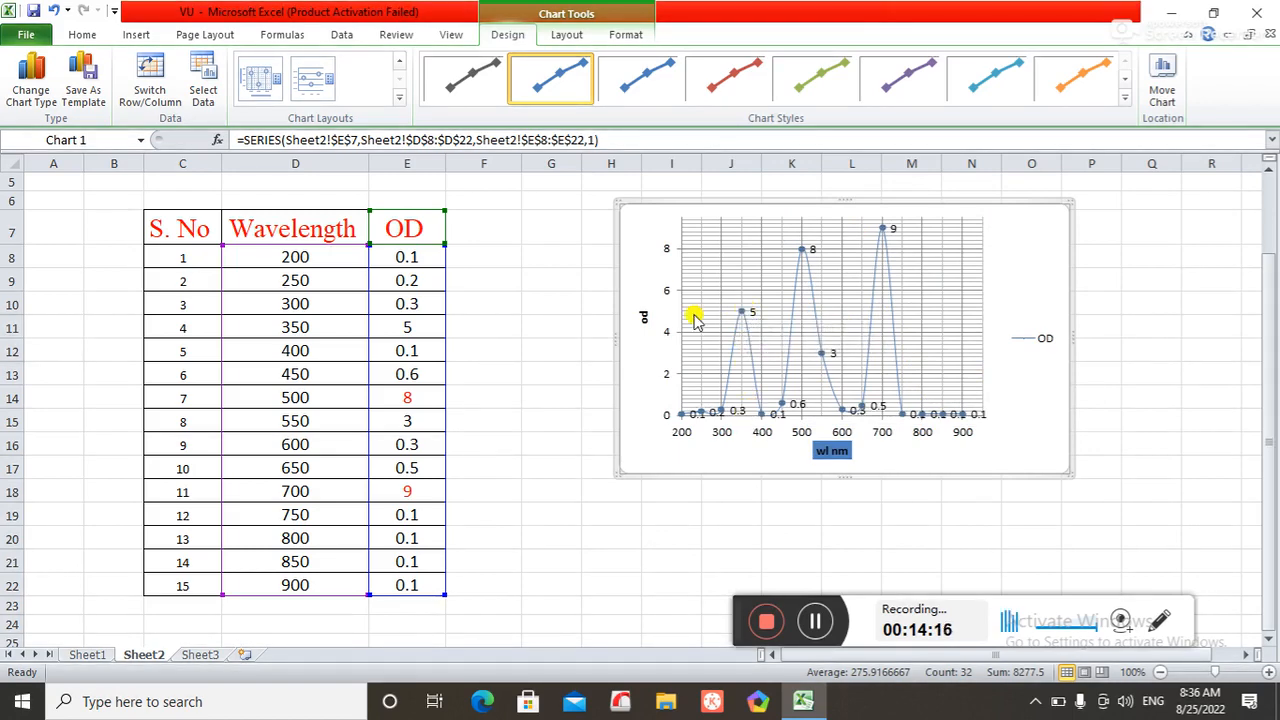
{"action": "left_click", "coordinate": [288, 322]}
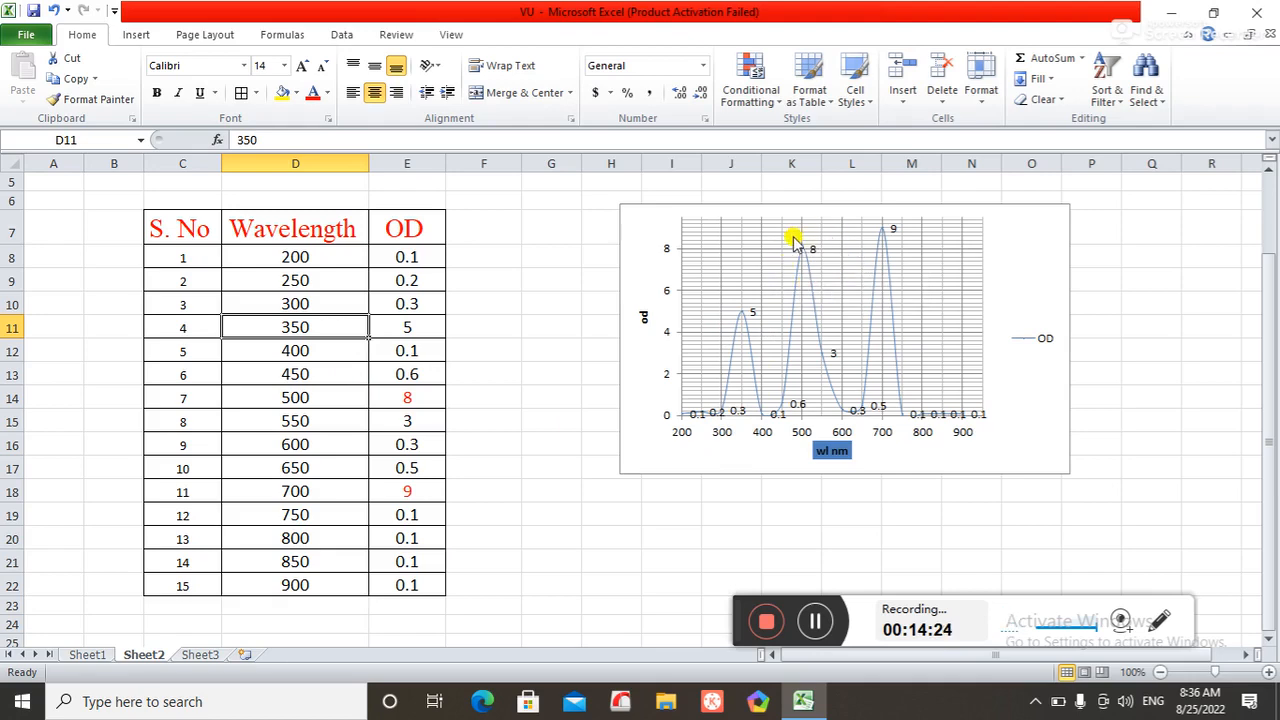
{"action": "left_click", "coordinate": [287, 396]}
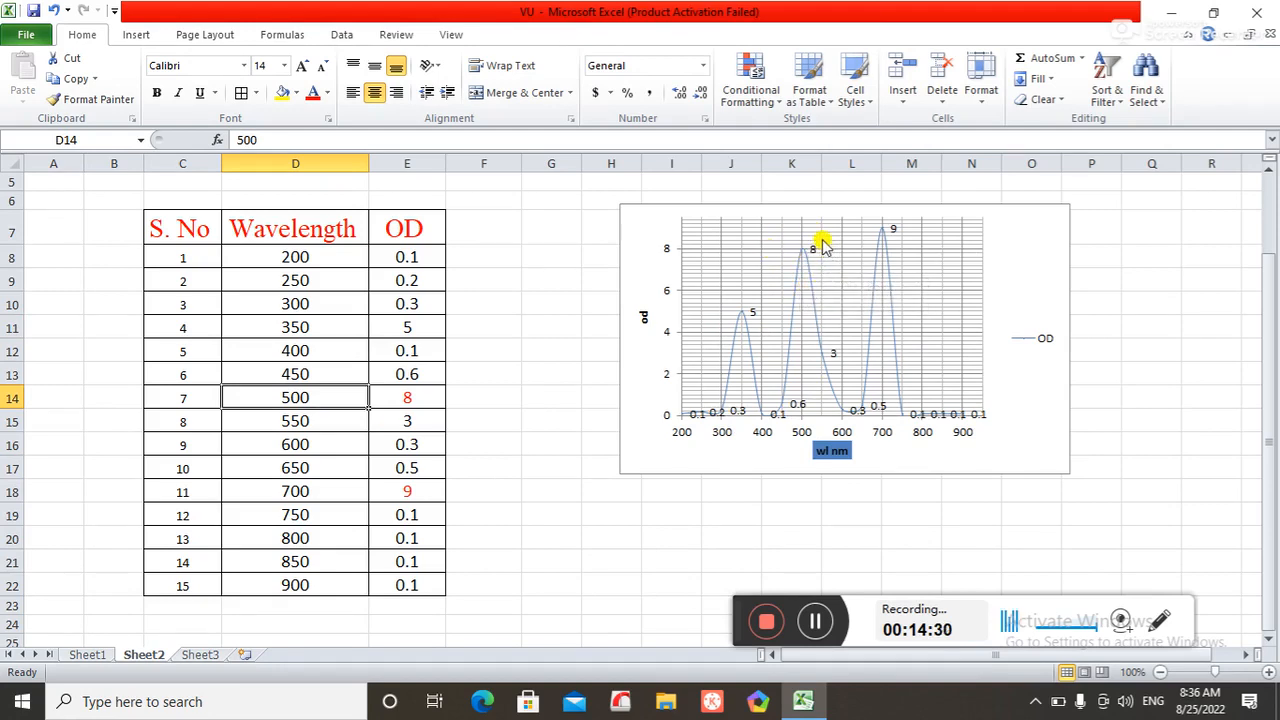
{"action": "left_click", "coordinate": [768, 232]}
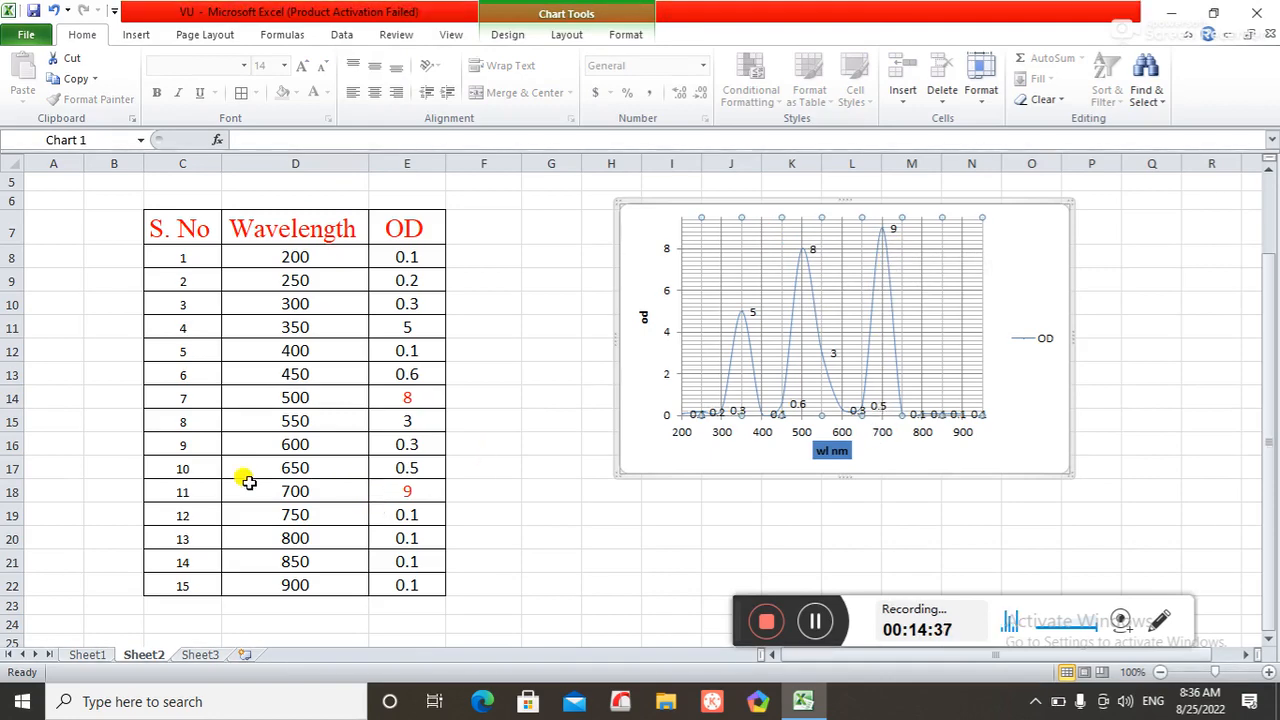
{"action": "left_click", "coordinate": [884, 531]}
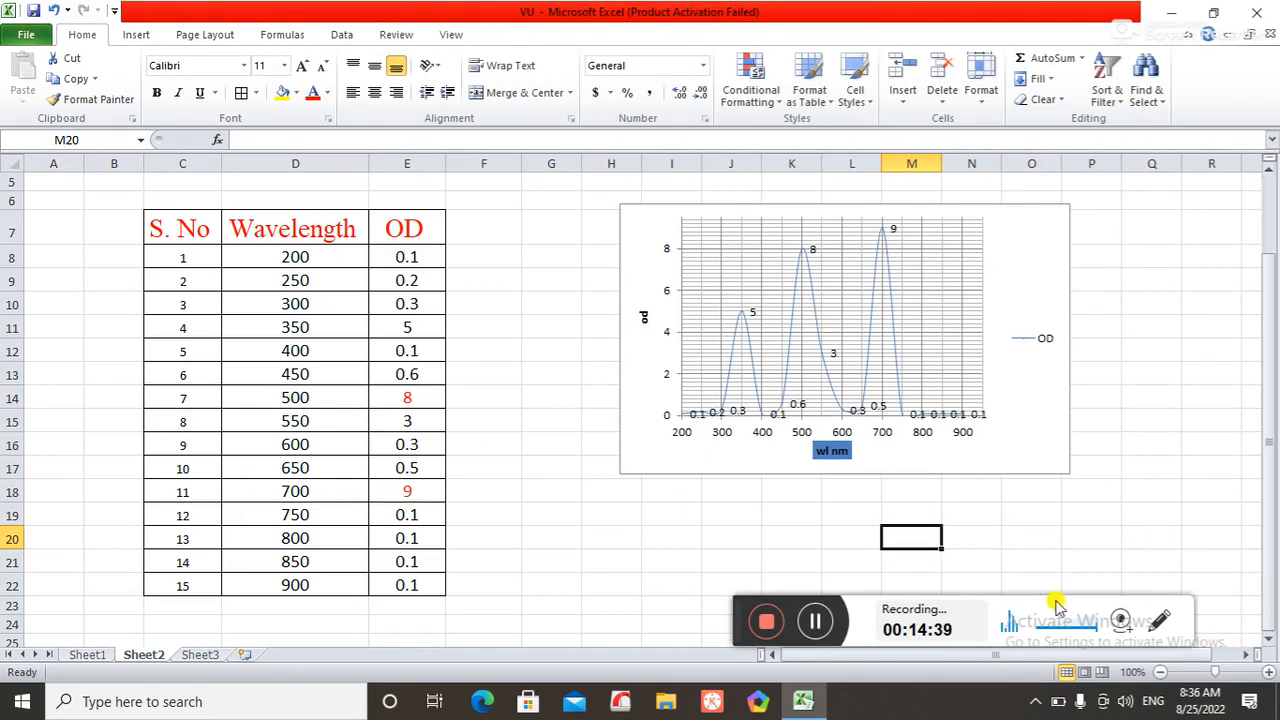
{"action": "left_click_drag", "start_coordinate": [733, 625], "coordinate": [563, 608]}
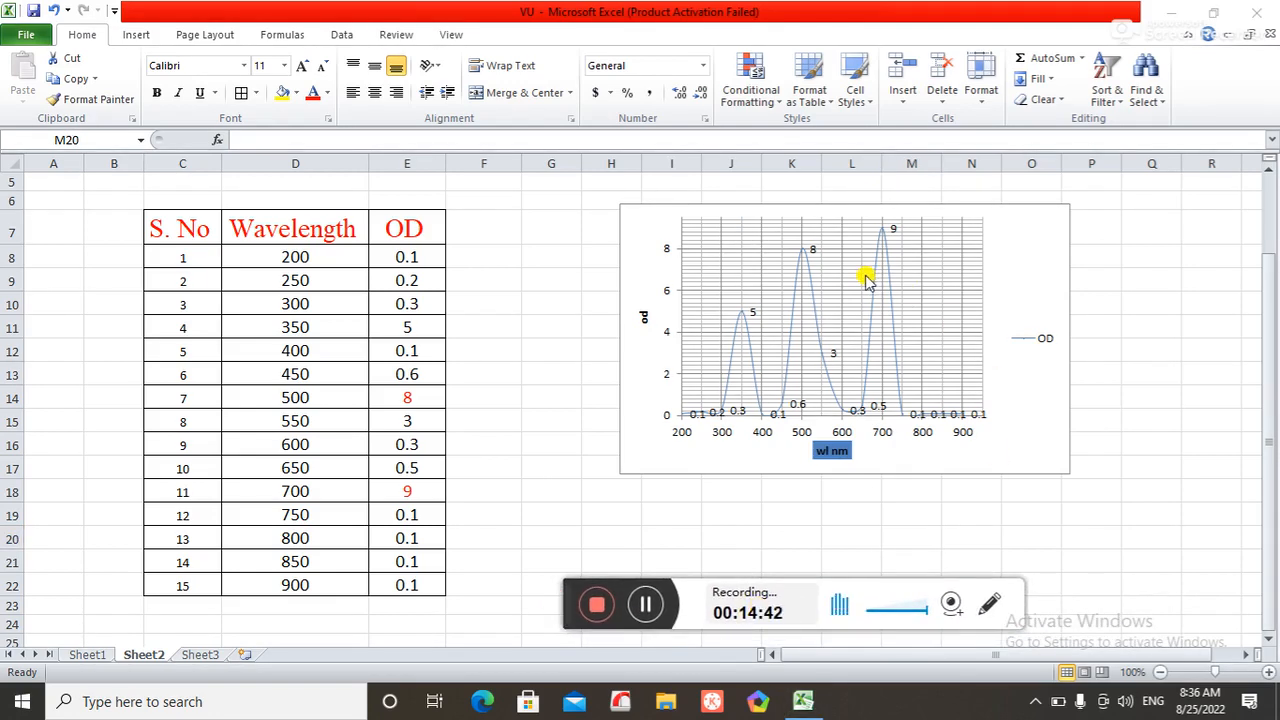
{"action": "mouse_move", "coordinate": [905, 407]}
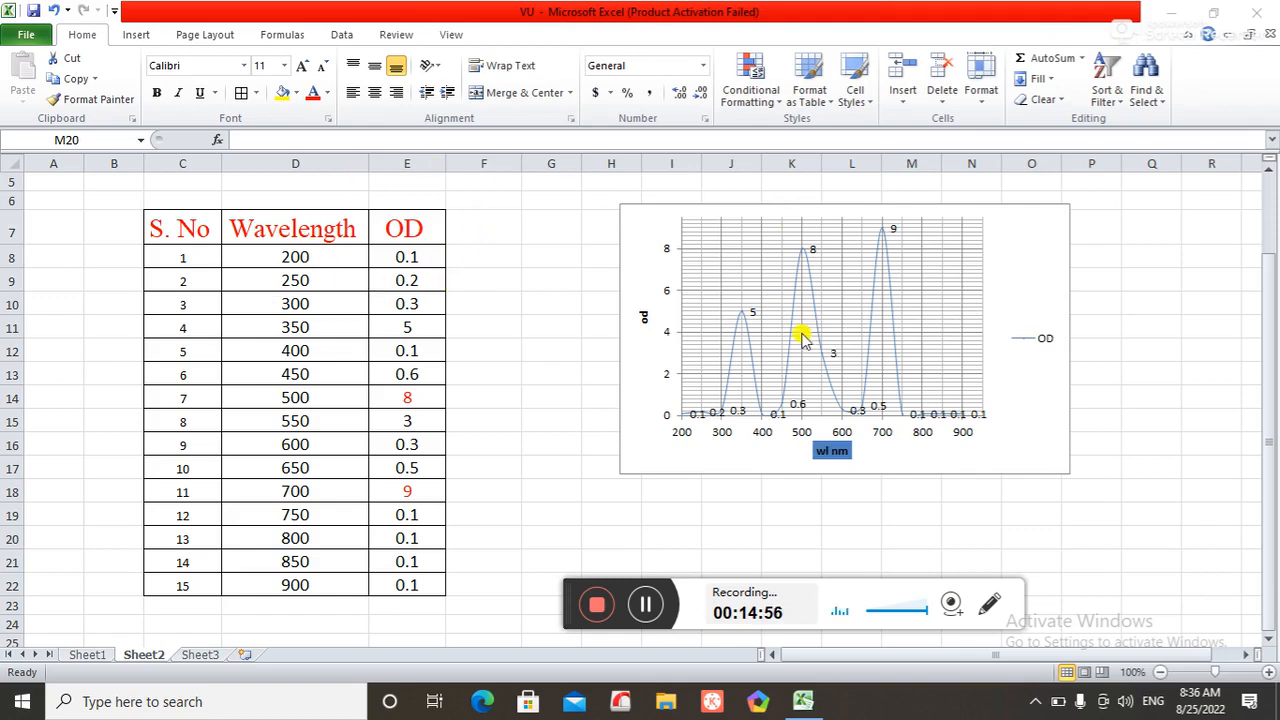
{"action": "double_click", "coordinate": [773, 295]}
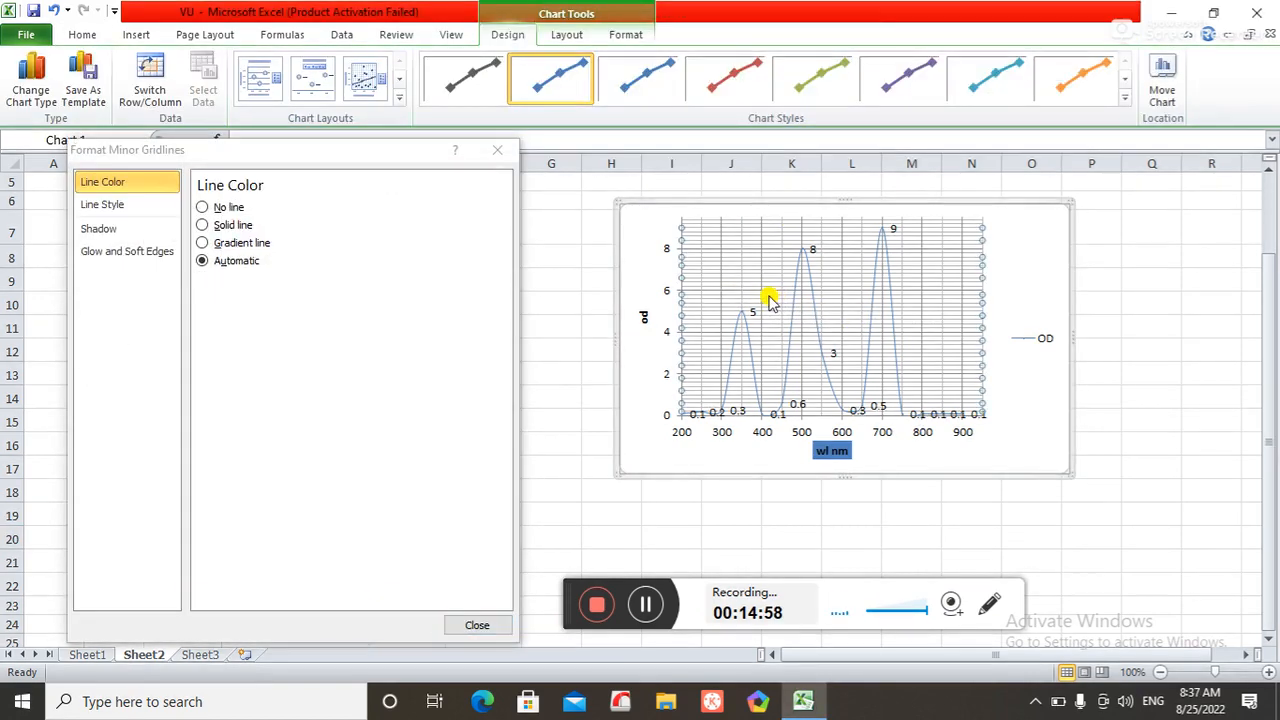
{"action": "left_click", "coordinate": [497, 149]}
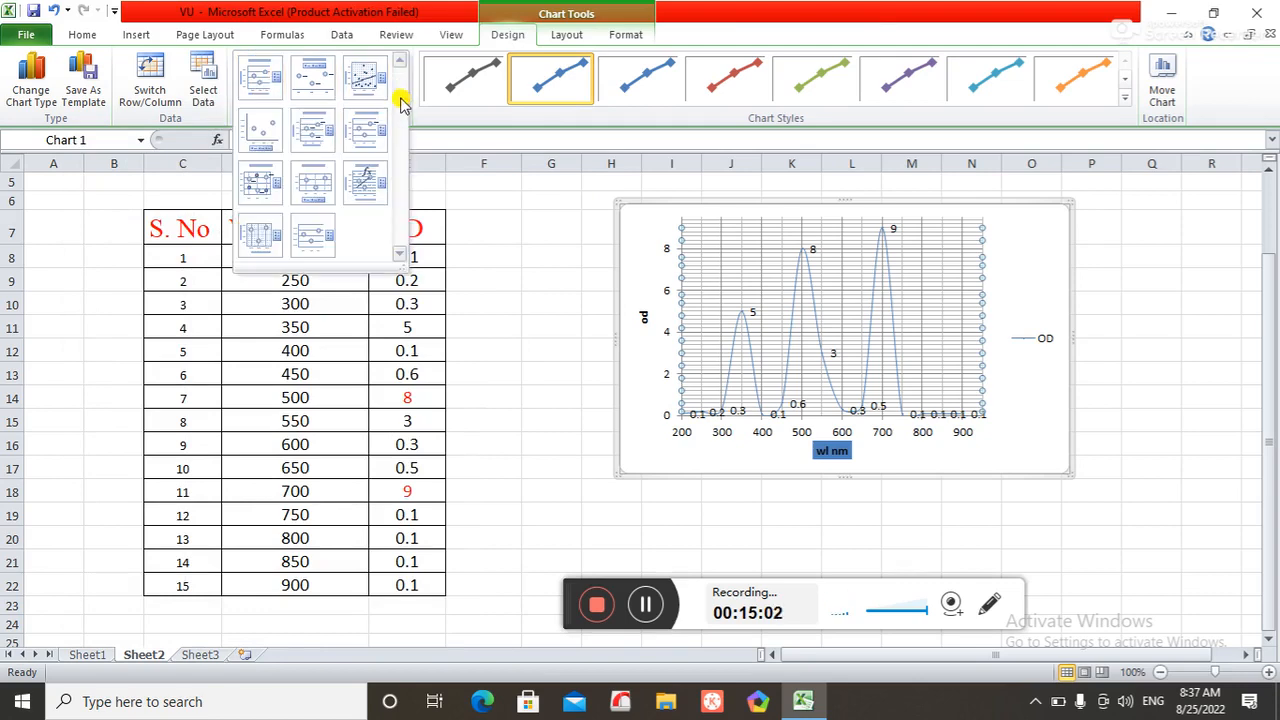
{"action": "left_click", "coordinate": [399, 97]}
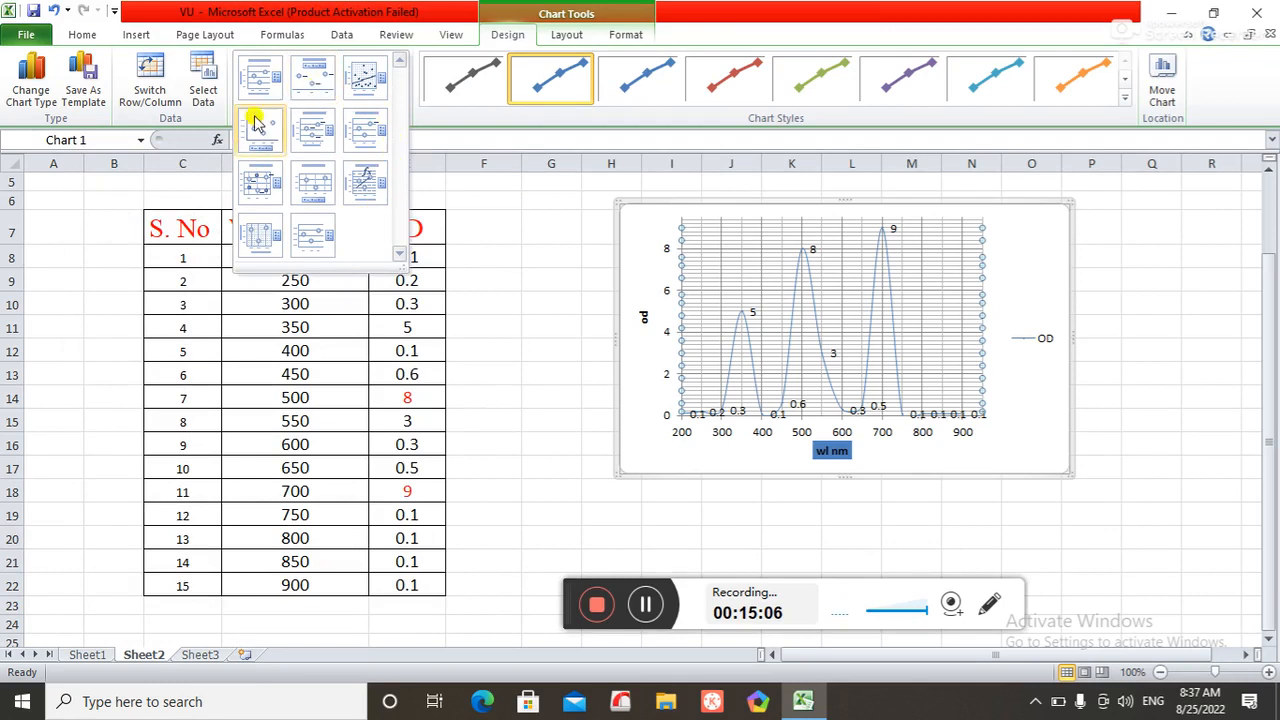
{"action": "left_click", "coordinate": [537, 251]}
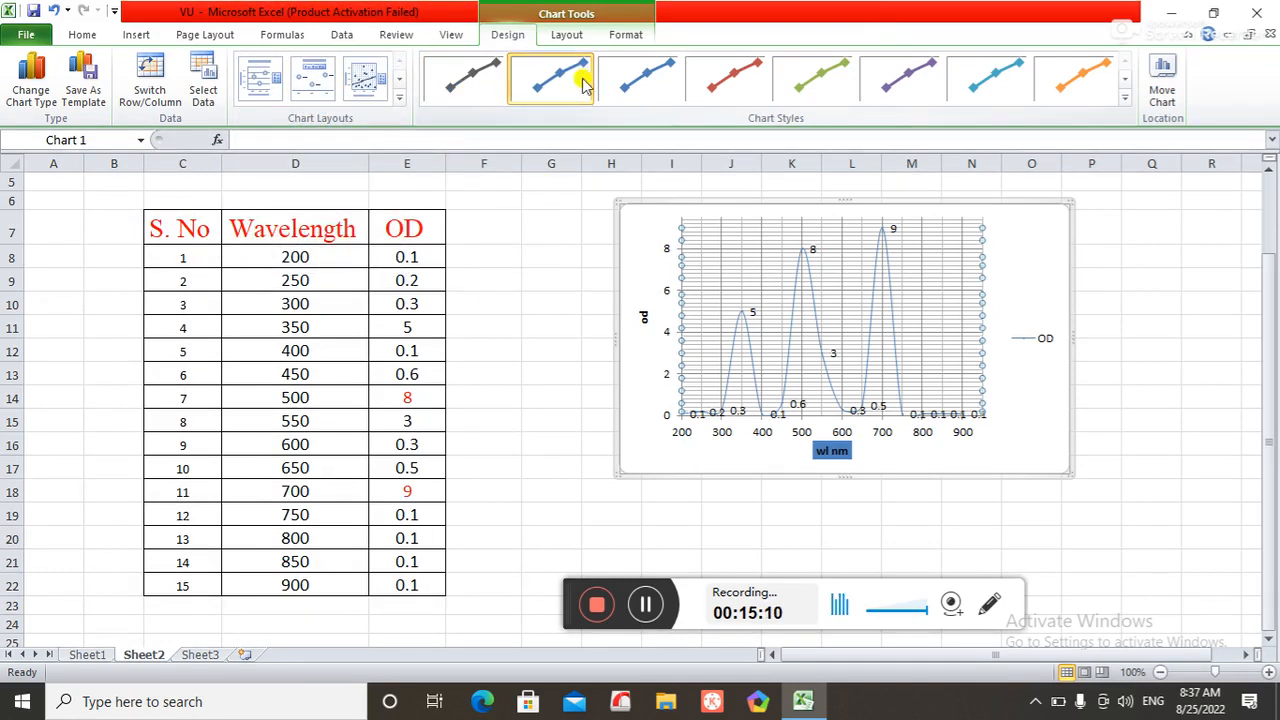